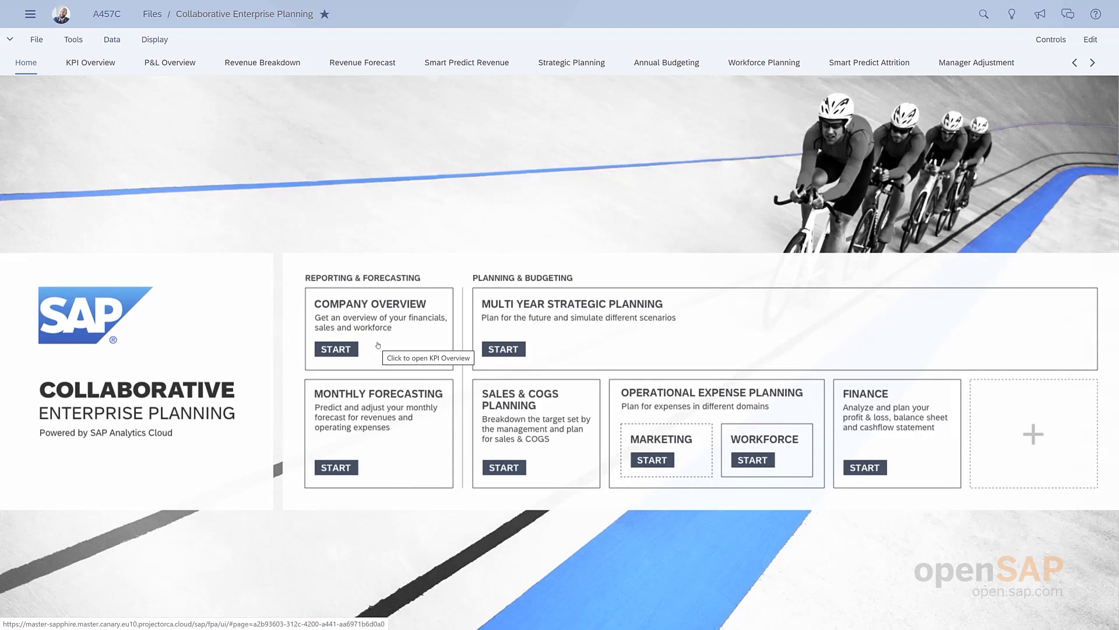
Step: Open the Company Overview dashboard, then zoom and pan the Global Revenue Overview map onto Europe
left_click(347, 352)
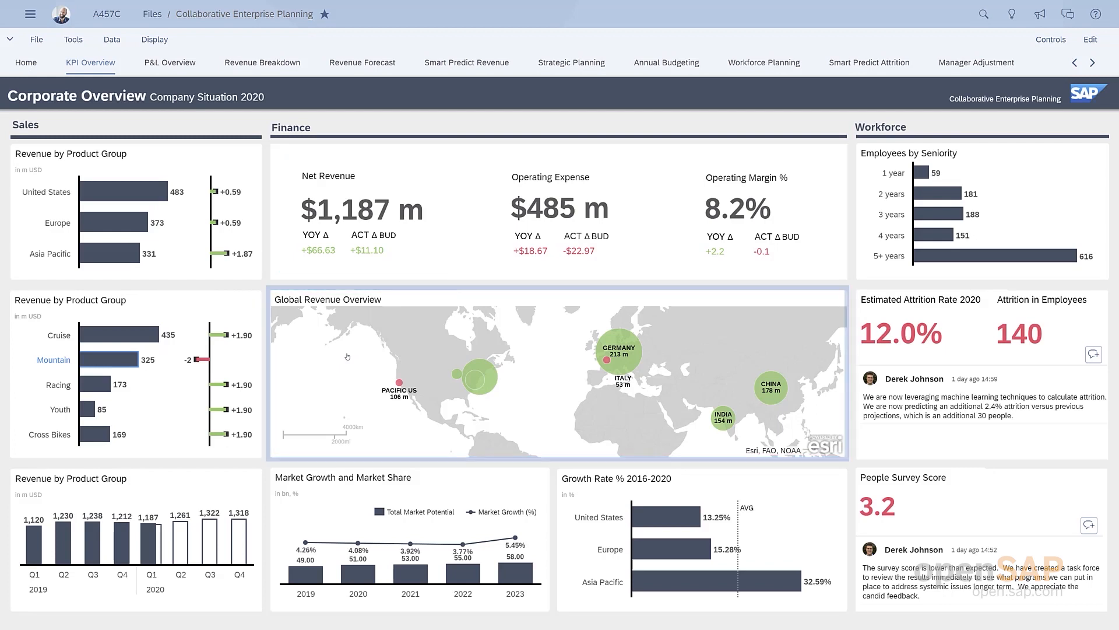
scroll(600, 389, "up", 2)
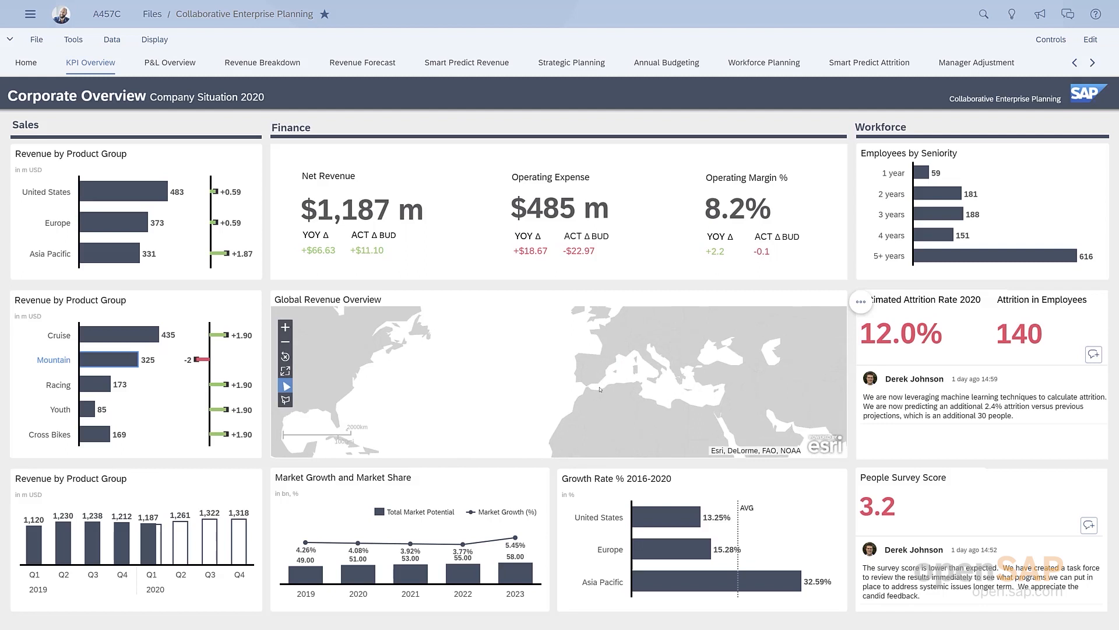
left_click_drag(610, 339, 576, 392)
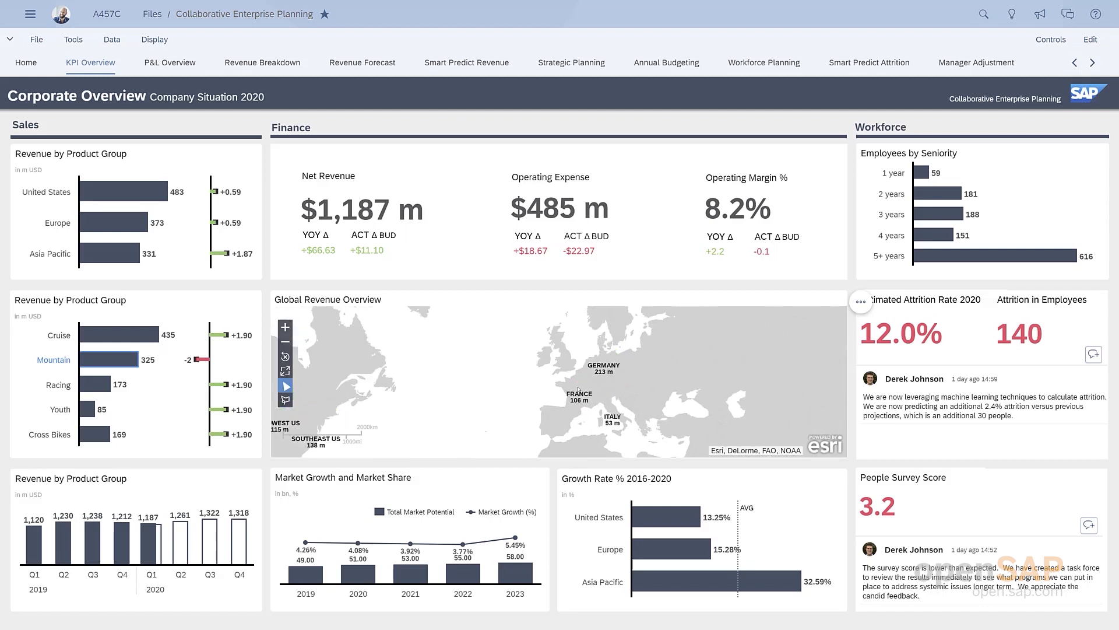
mouse_move(579, 389)
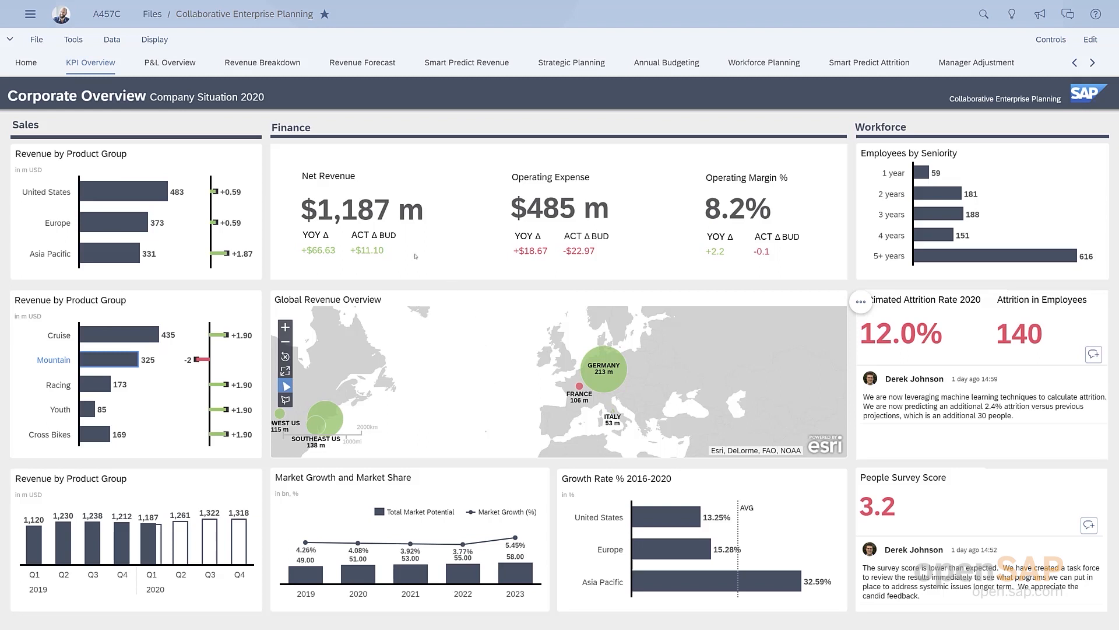
Step: Run Smart Insights on the +$11.10 net revenue variance, expand E-Bike and eBike E103, then go to Revenue Breakdown
left_click(379, 254)
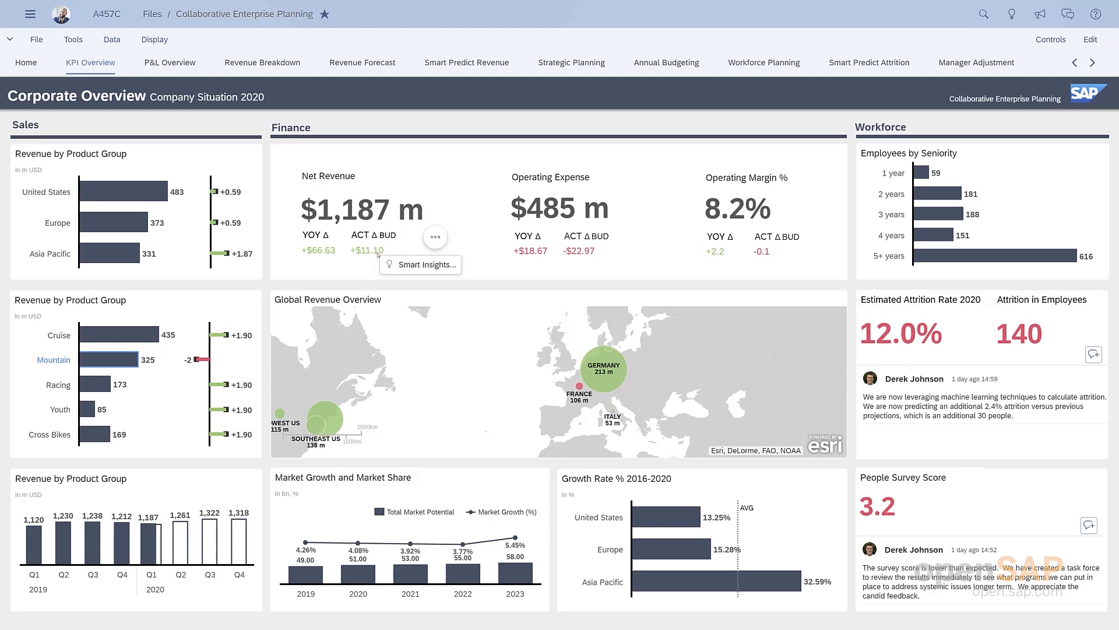
left_click(403, 266)
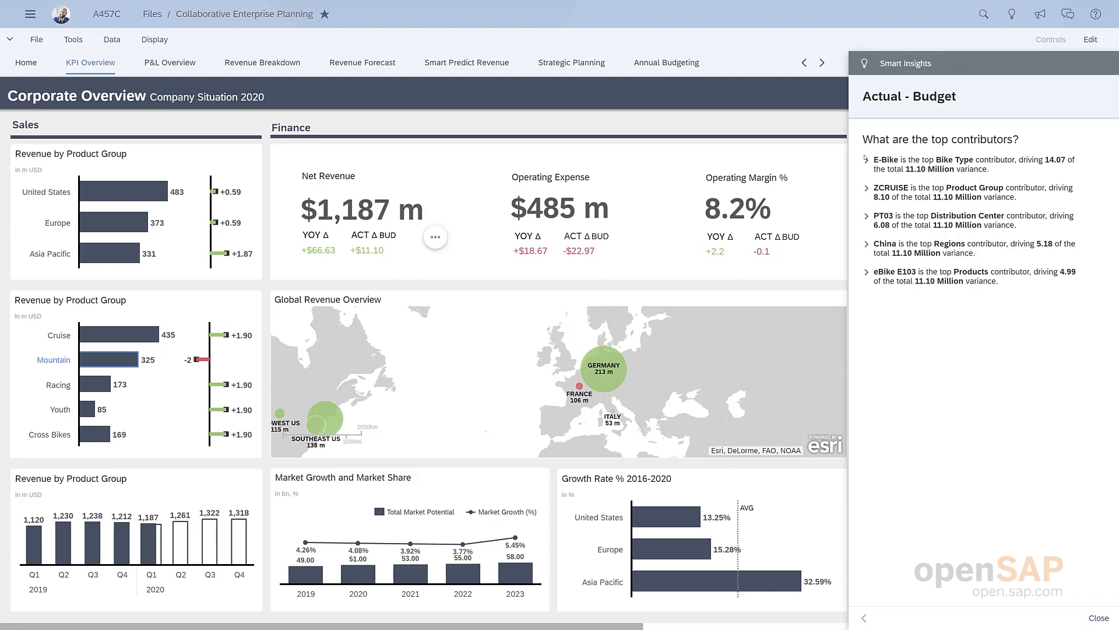
left_click(866, 160)
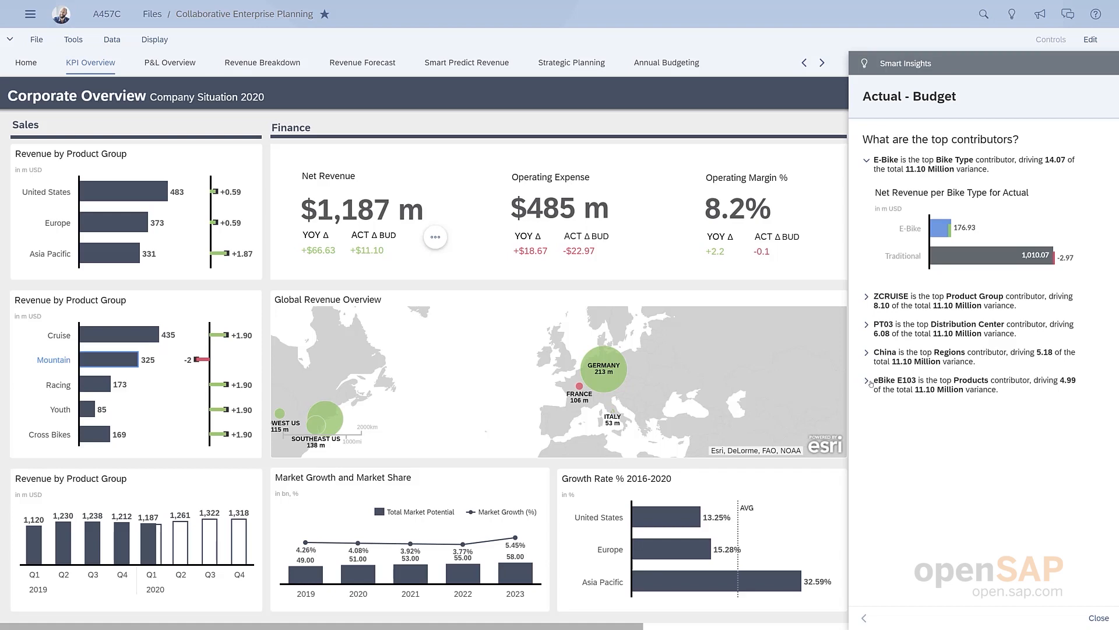
left_click(867, 382)
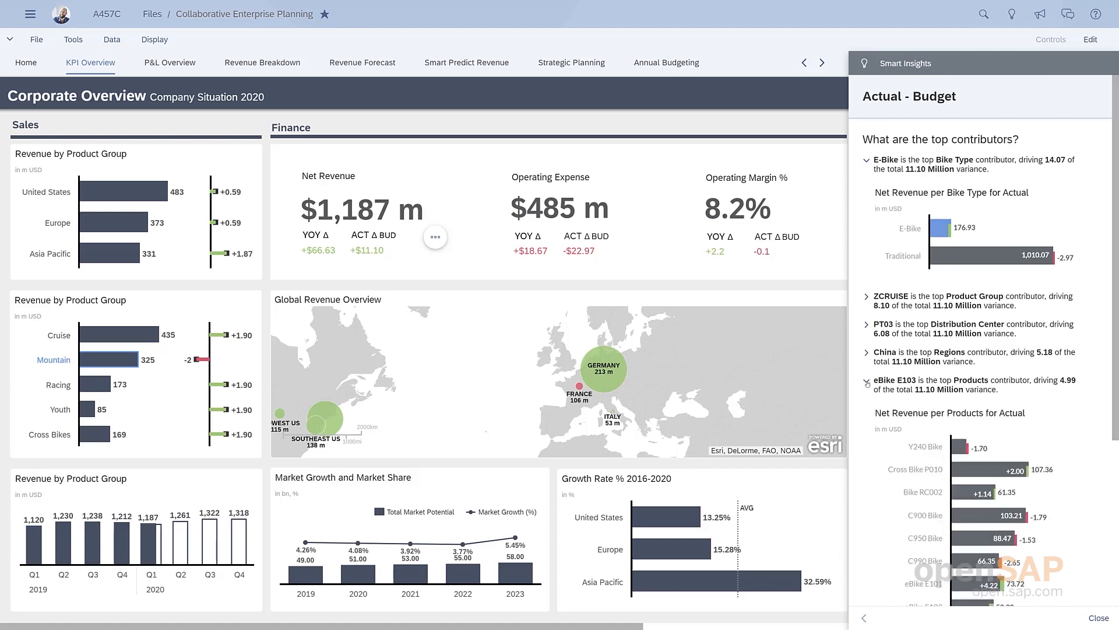
left_click(268, 65)
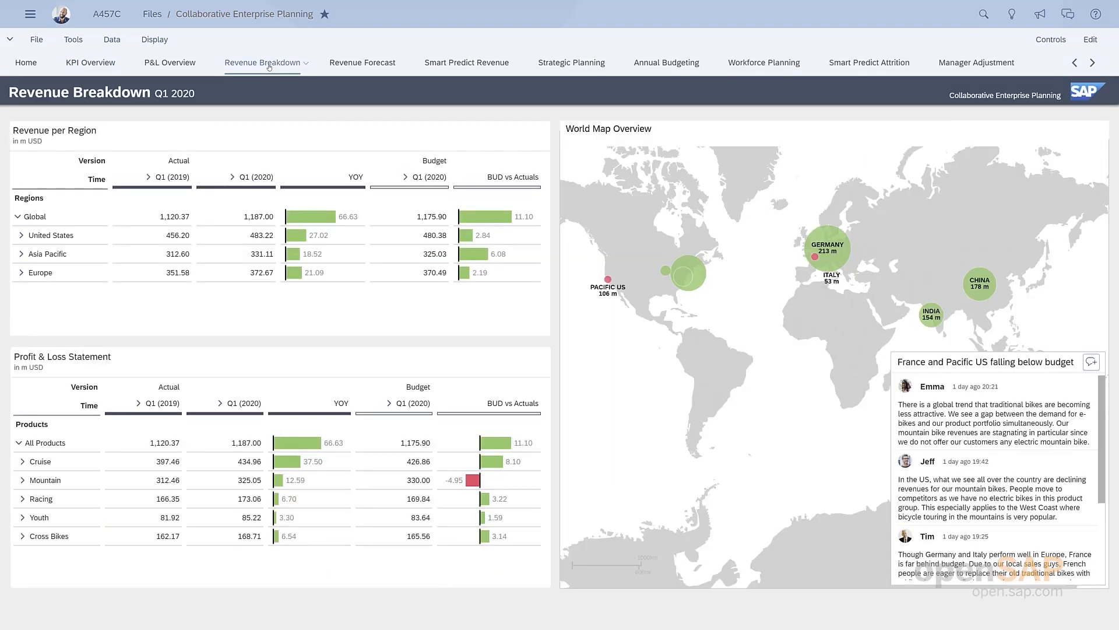
Step: Drill Regions down to level 3 and expand the Mountain product rows in the P&L table
right_click(68, 198)
mouse_move(109, 206)
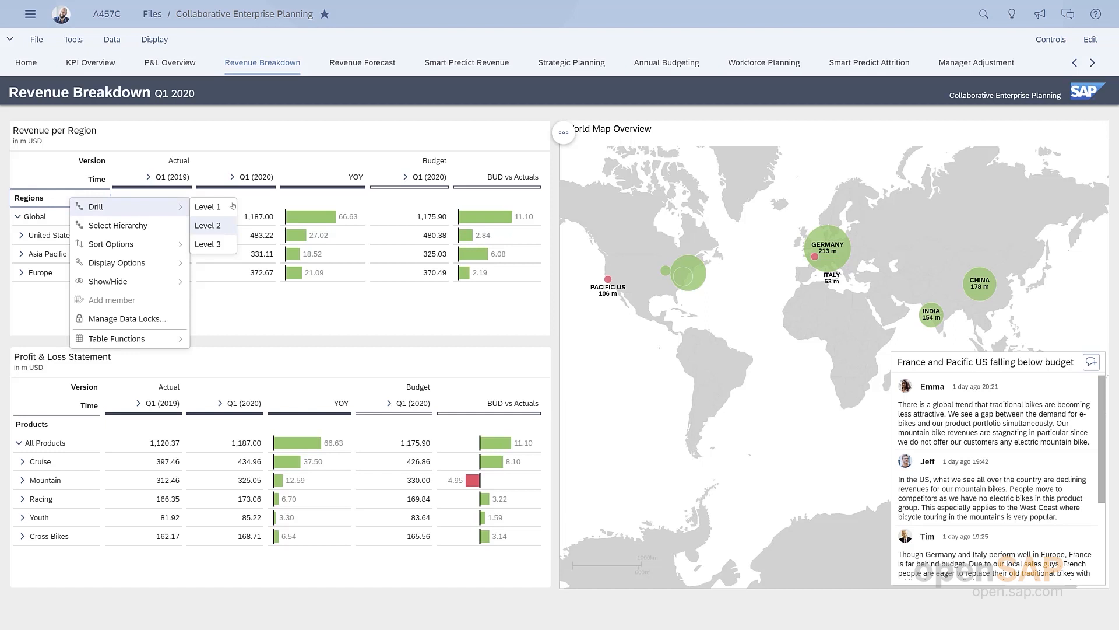
left_click(231, 245)
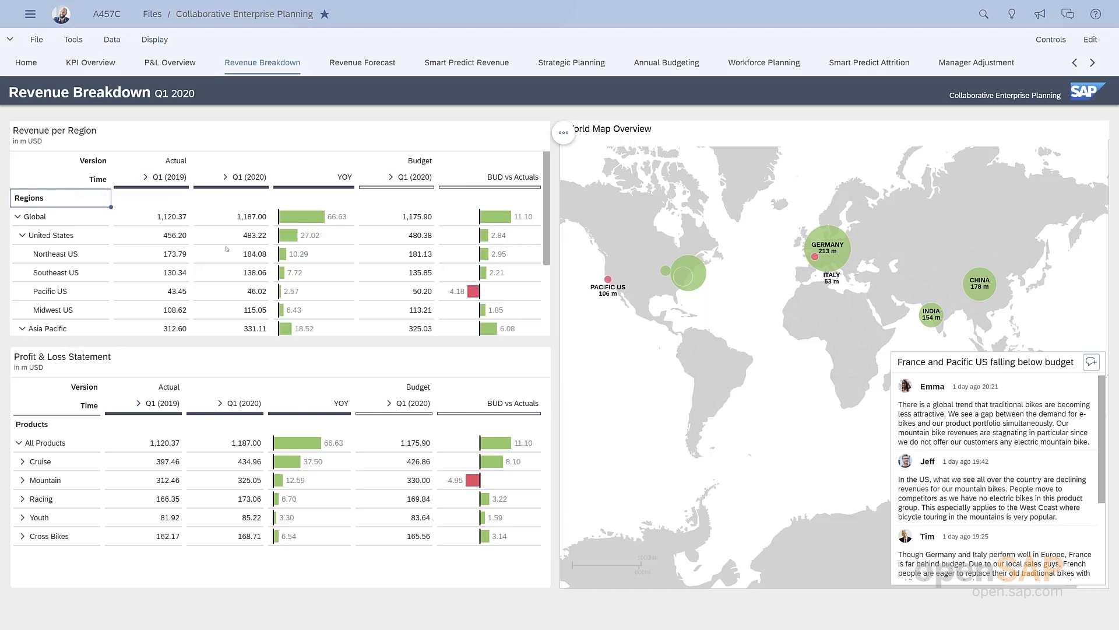
scroll(226, 251, "down", 3)
scroll(226, 252, "up", 3)
left_click(23, 481)
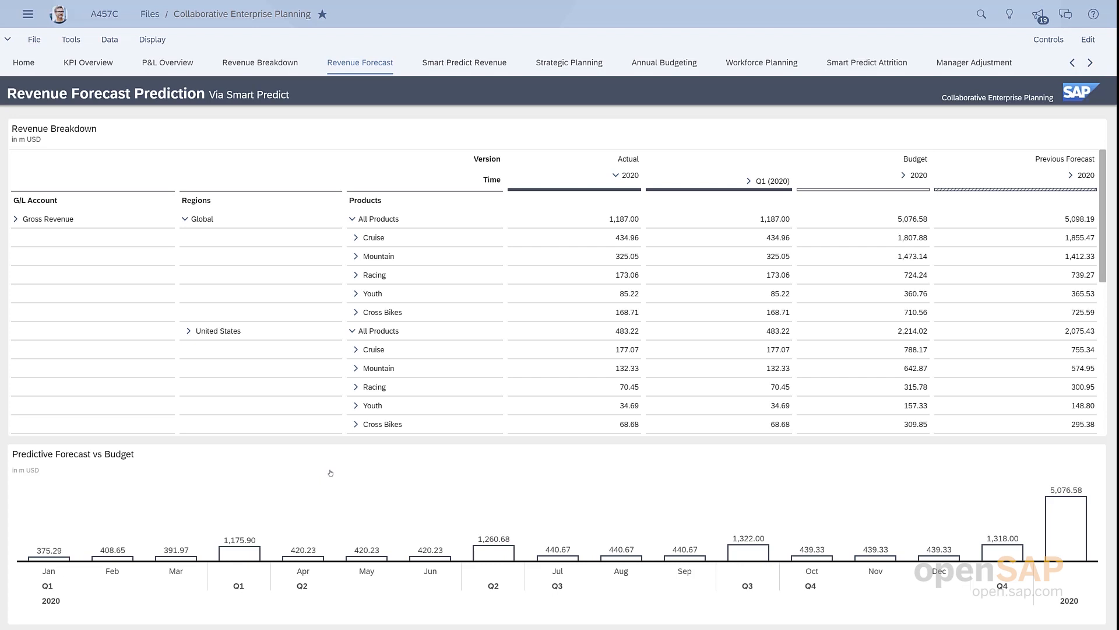
Step: Copy Actual into a private Forecast version named 'Smart Prediction', then go to Smart Predict Revenue
left_click(635, 159)
right_click(635, 159)
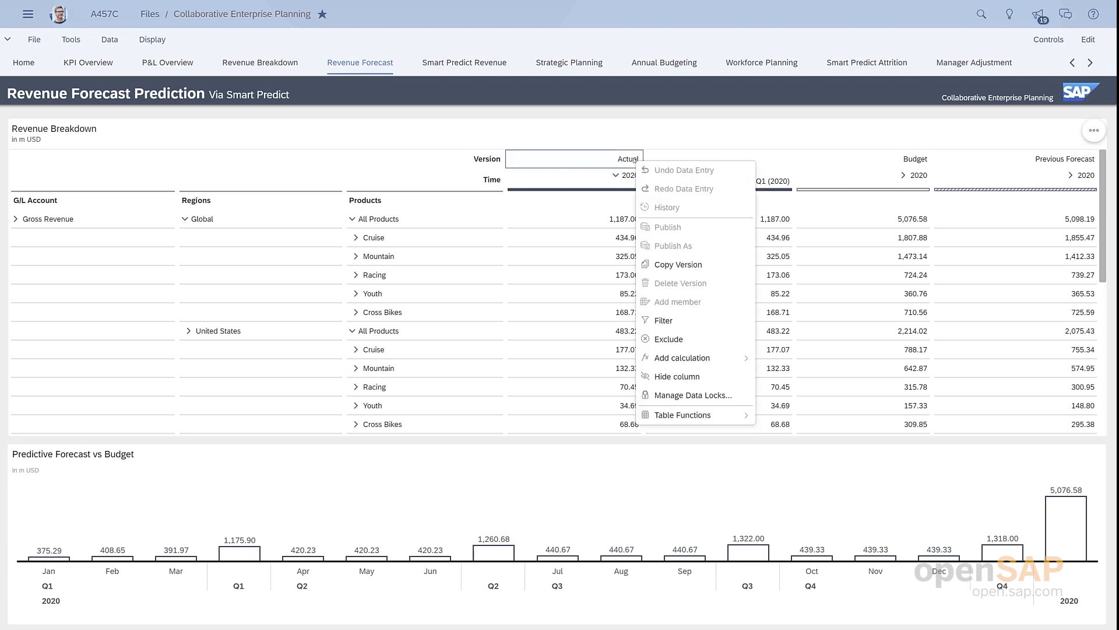
left_click(698, 272)
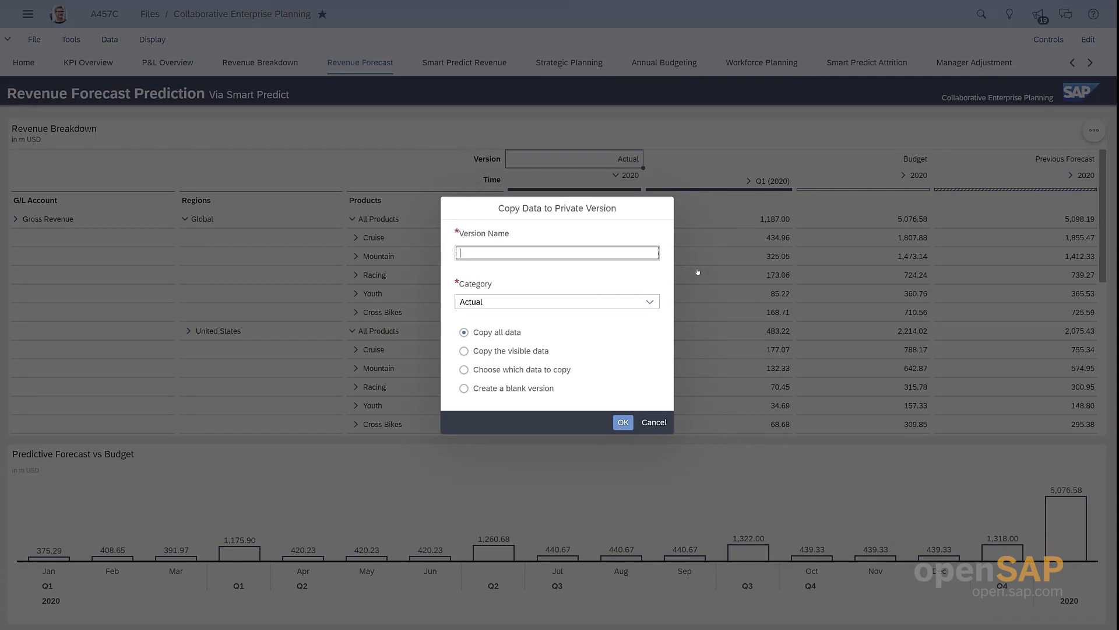
type("Smart Prediction")
left_click(650, 301)
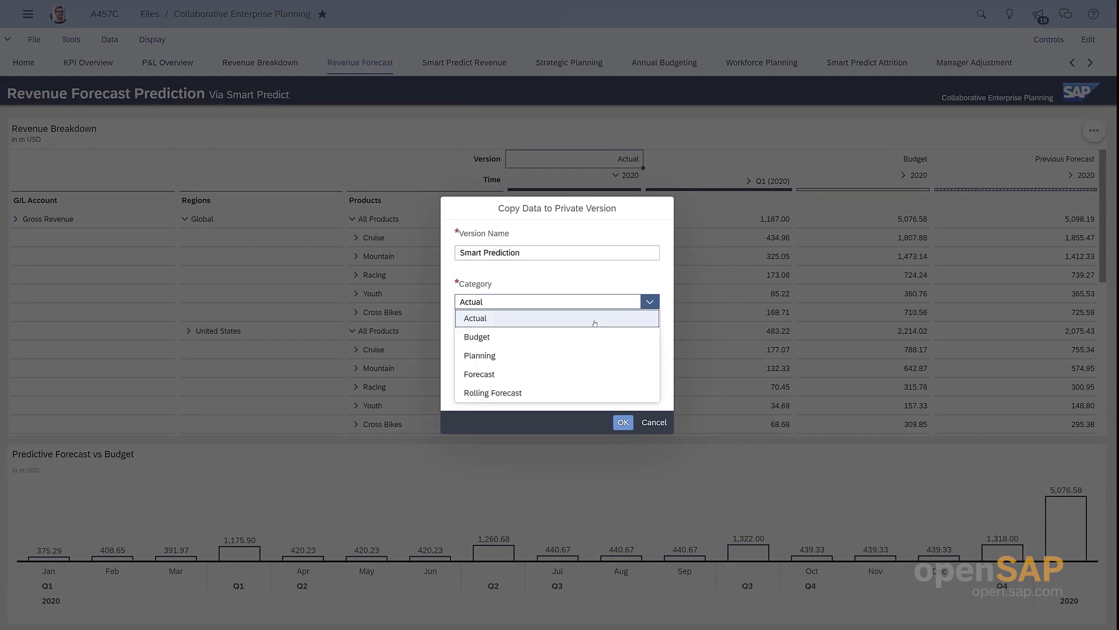
left_click(528, 374)
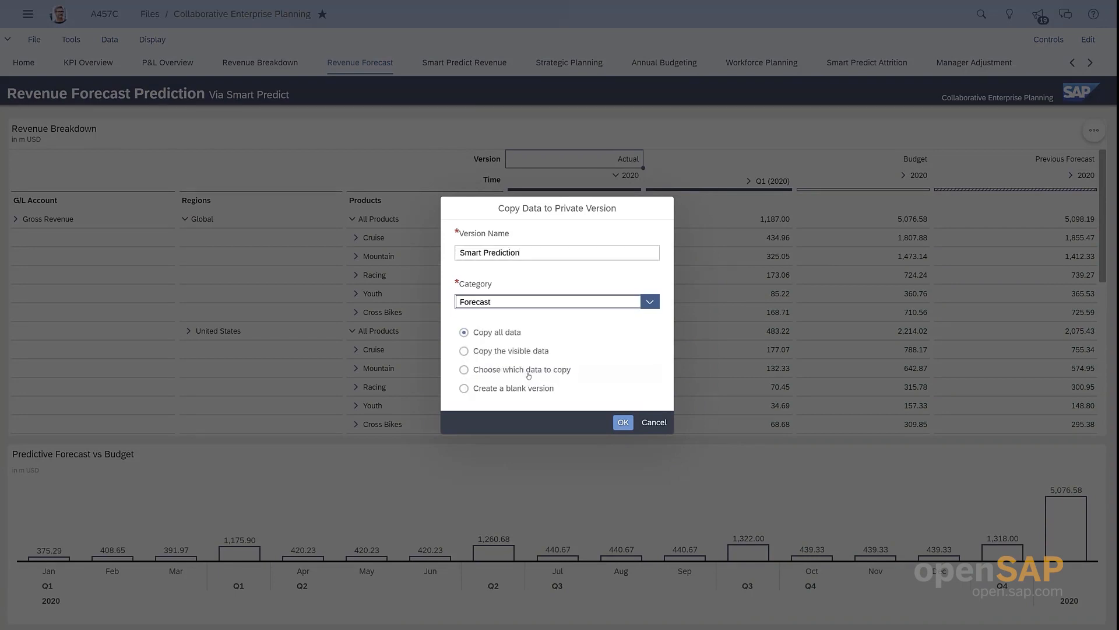
left_click(622, 421)
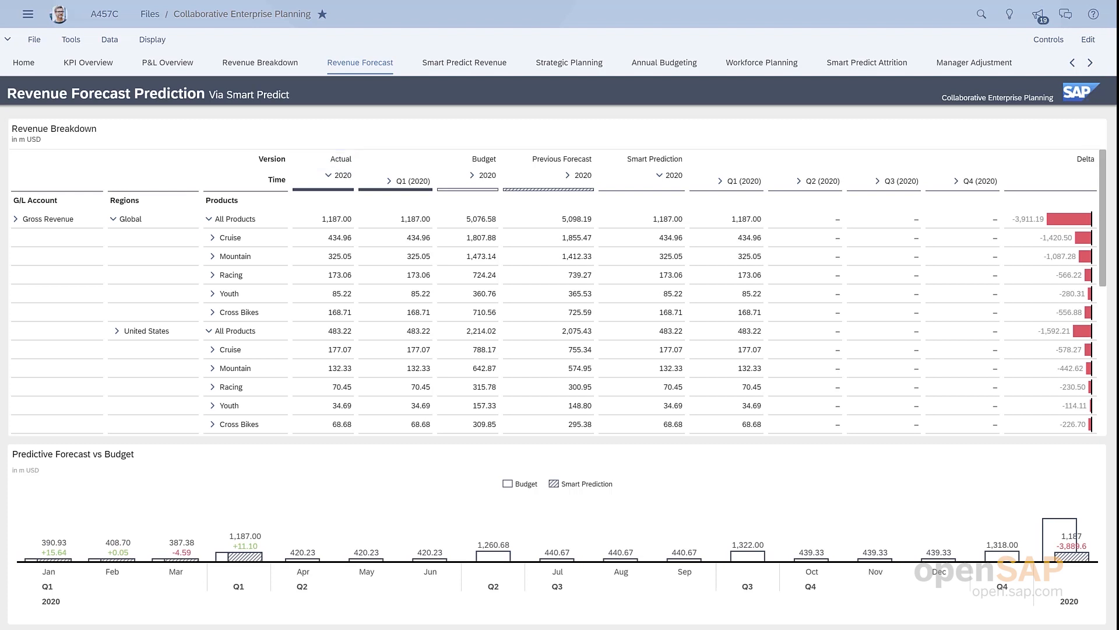
left_click(463, 65)
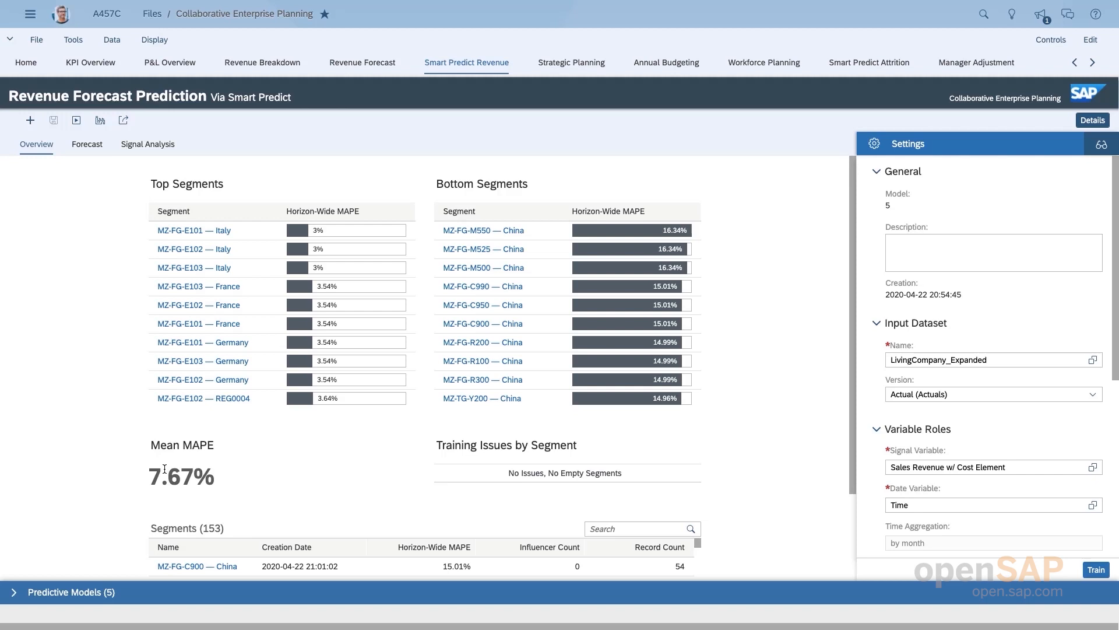
Step: Review existing Models 1–5 and start a new blank predictive model
left_click(12, 593)
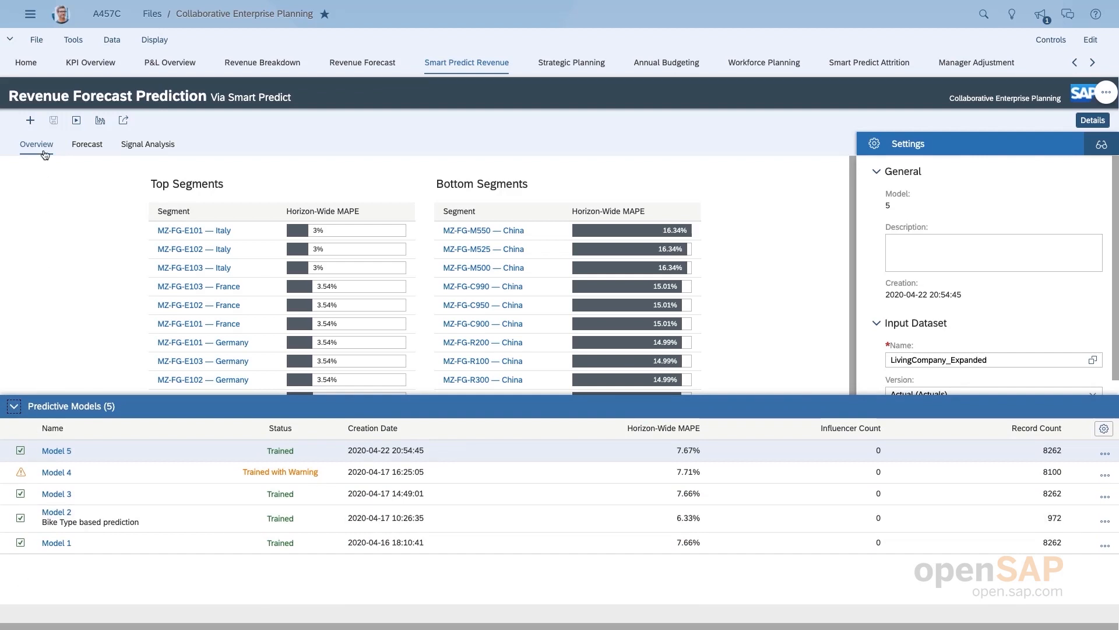
left_click(35, 123)
left_click(30, 120)
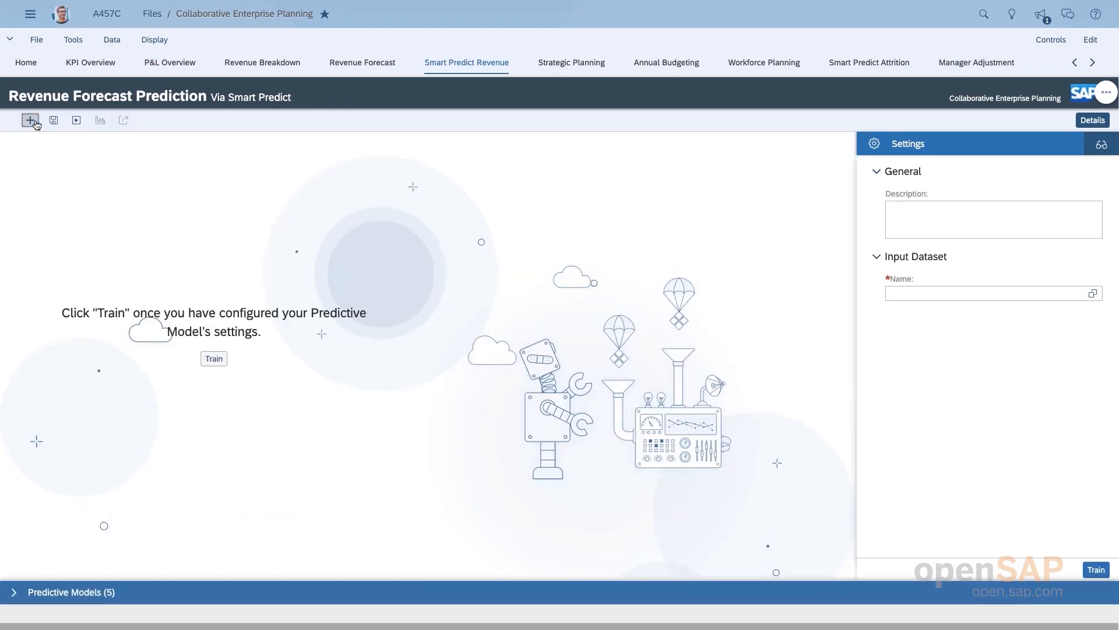
Step: Use LivingCompany_Expanded, Smart Prediction version, as the model's input dataset
left_click(1093, 295)
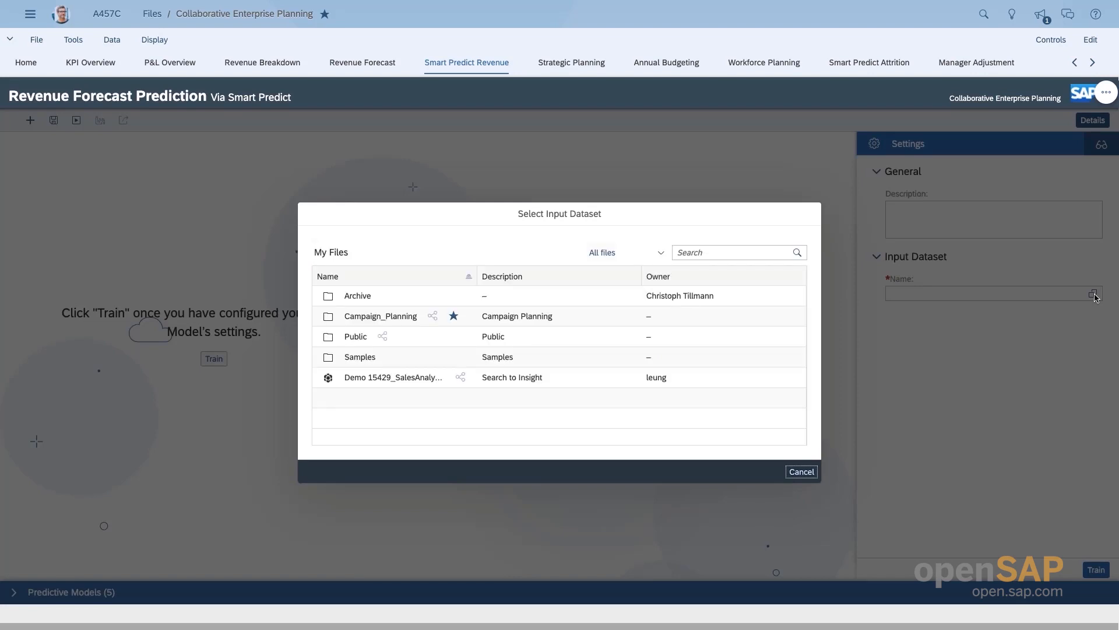
left_click(753, 252)
type("Living")
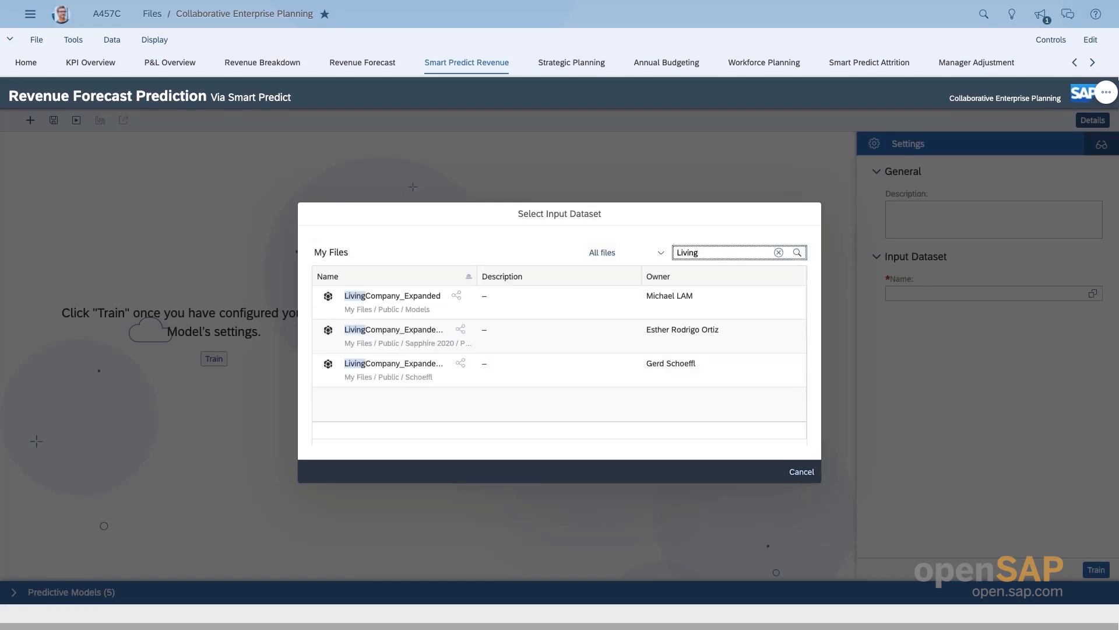
left_click(424, 300)
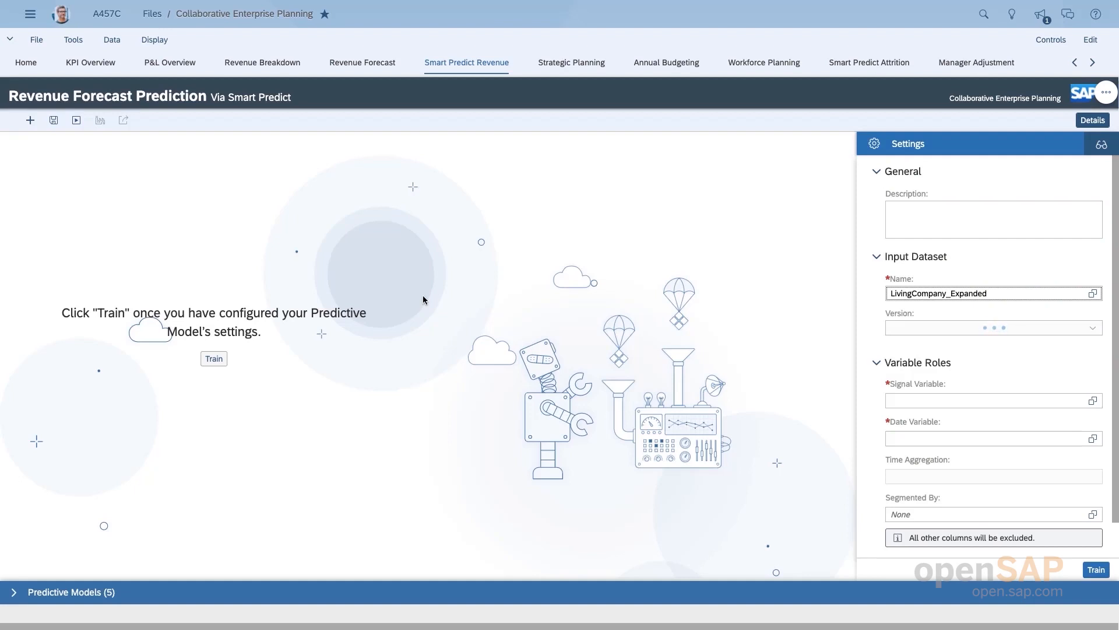
left_click(1094, 329)
left_click(989, 549)
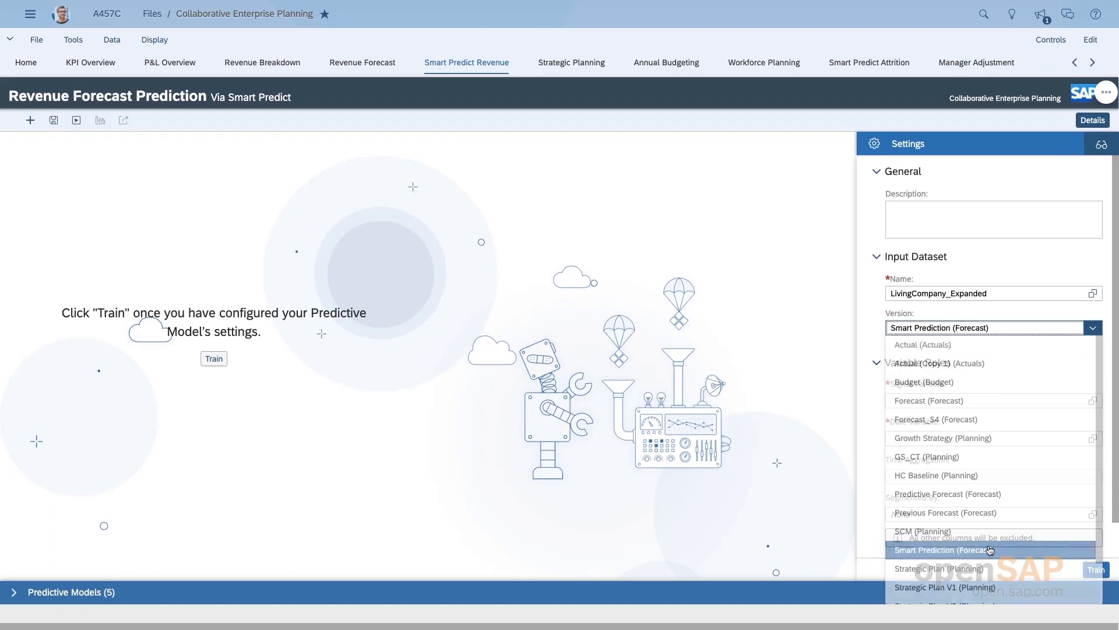
Step: Set Sales Revenue w/ Cost Element as the signal and Time as the date variable
left_click(1093, 402)
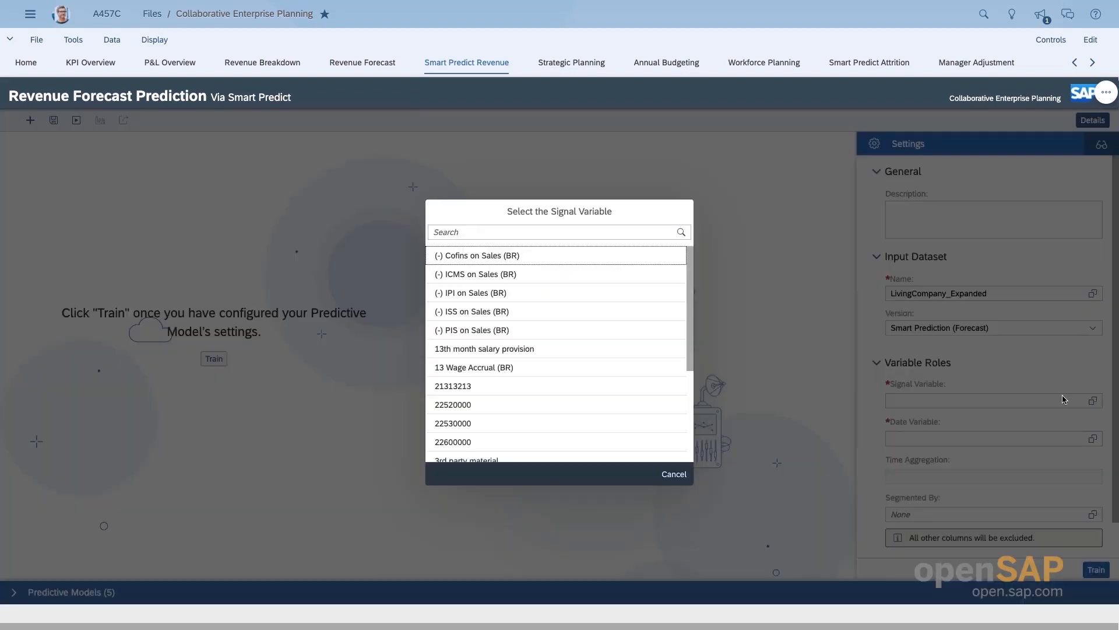
left_click(564, 232)
type("Sales Reve")
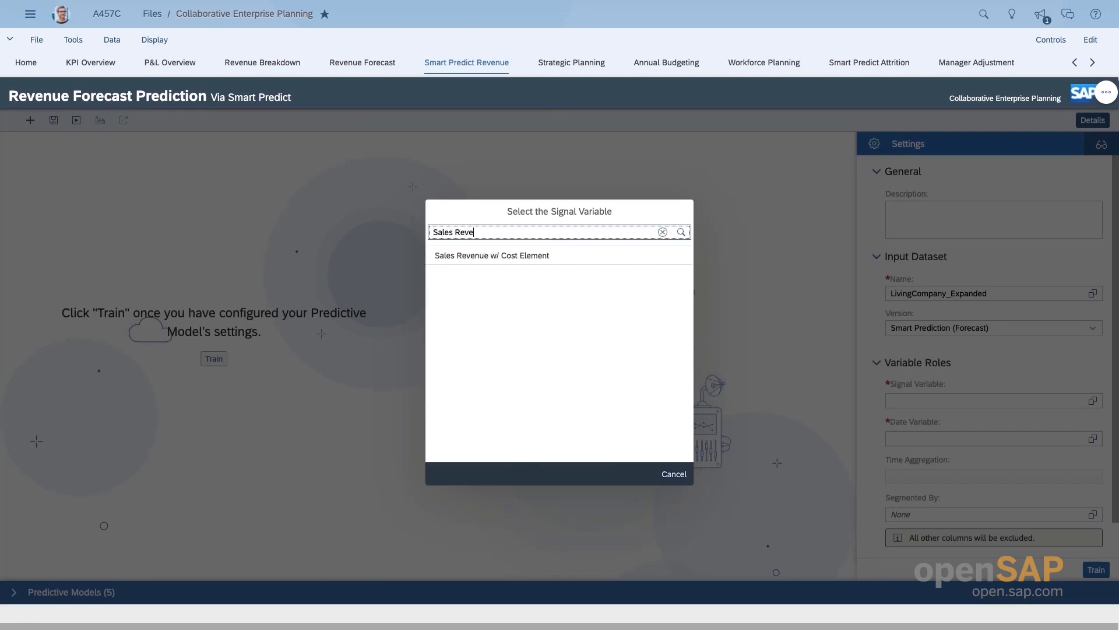
left_click(577, 256)
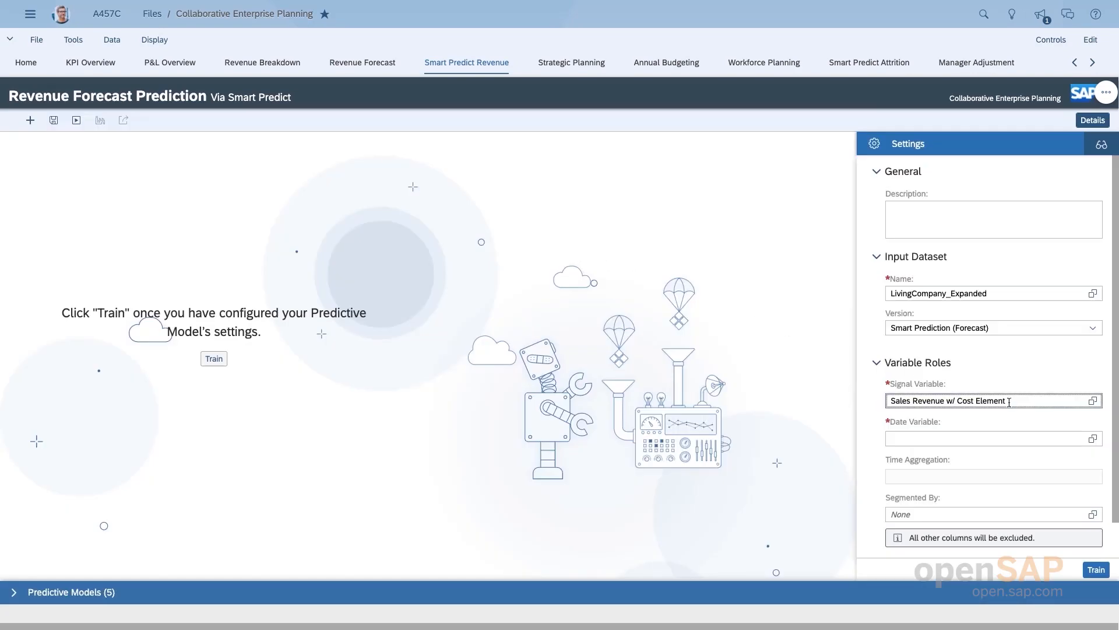
left_click(1093, 439)
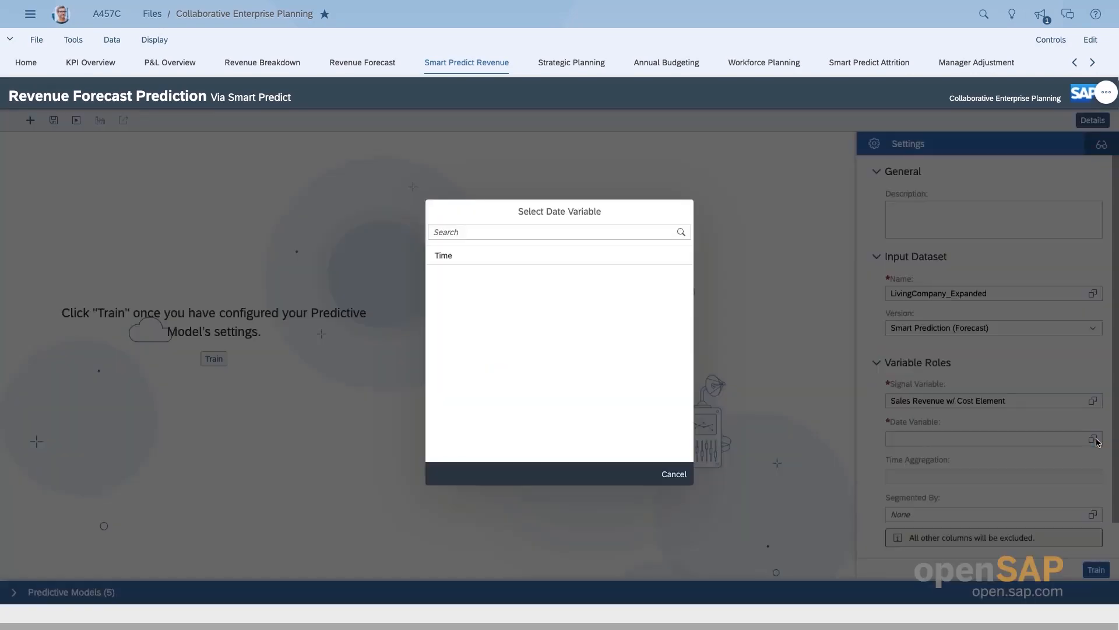
left_click(502, 257)
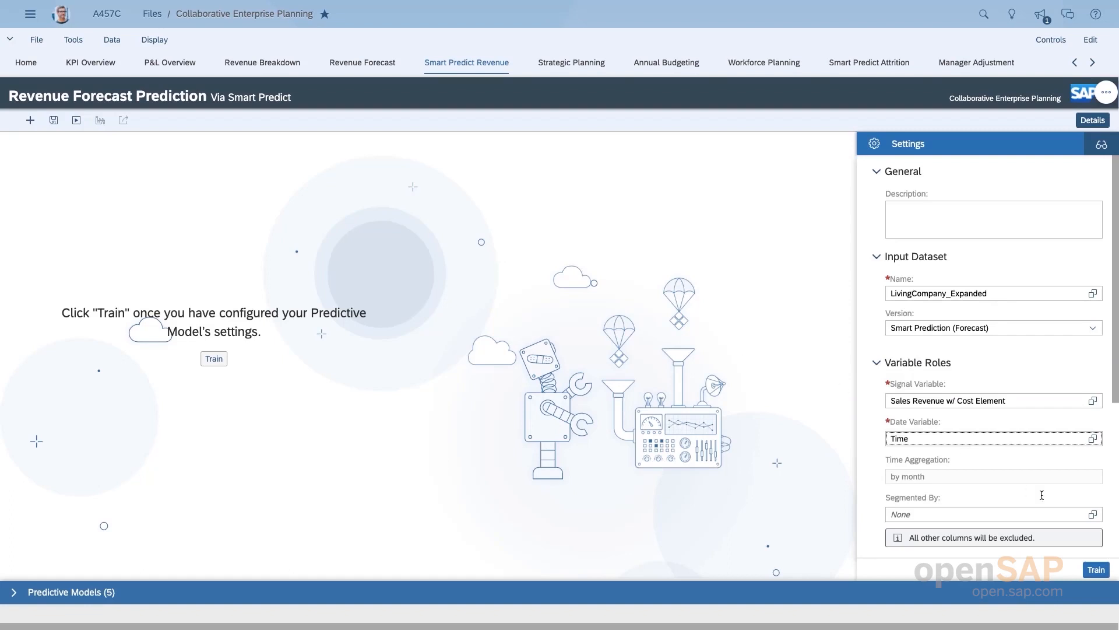
Step: Select Products and Regions as the segmentation variables and confirm
left_click(1093, 515)
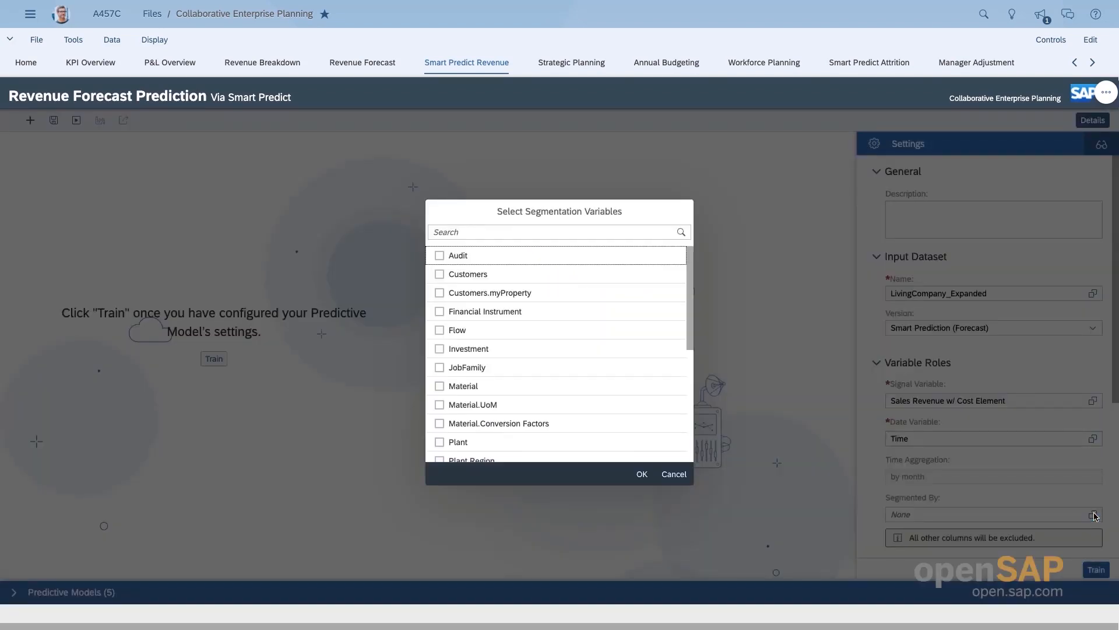
scroll(519, 393, "down", 4)
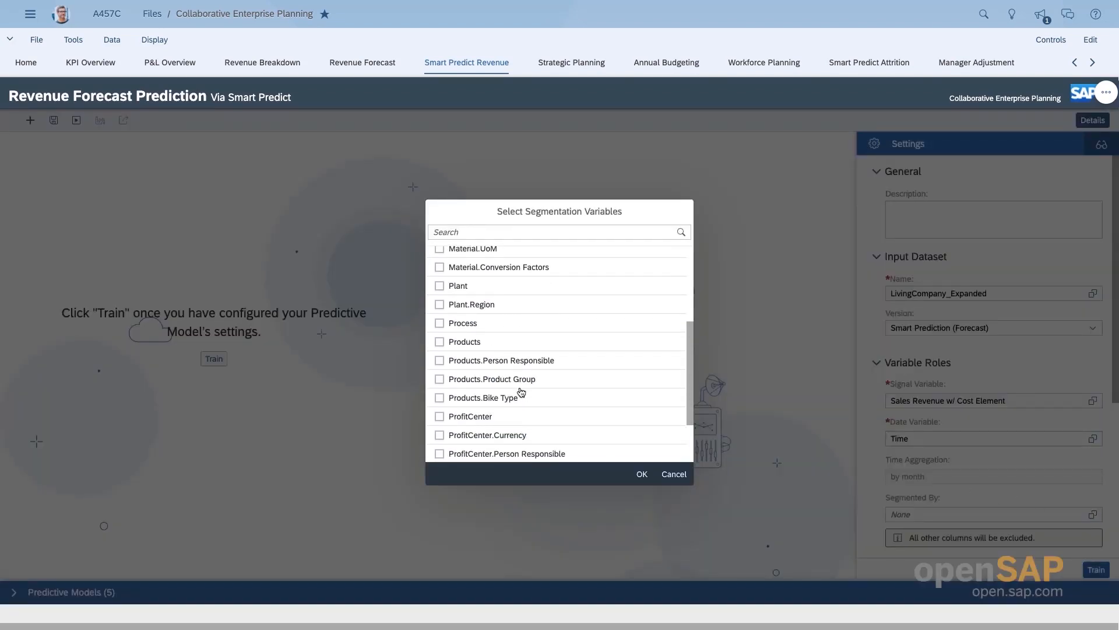
left_click(440, 343)
scroll(440, 344, "down", 2)
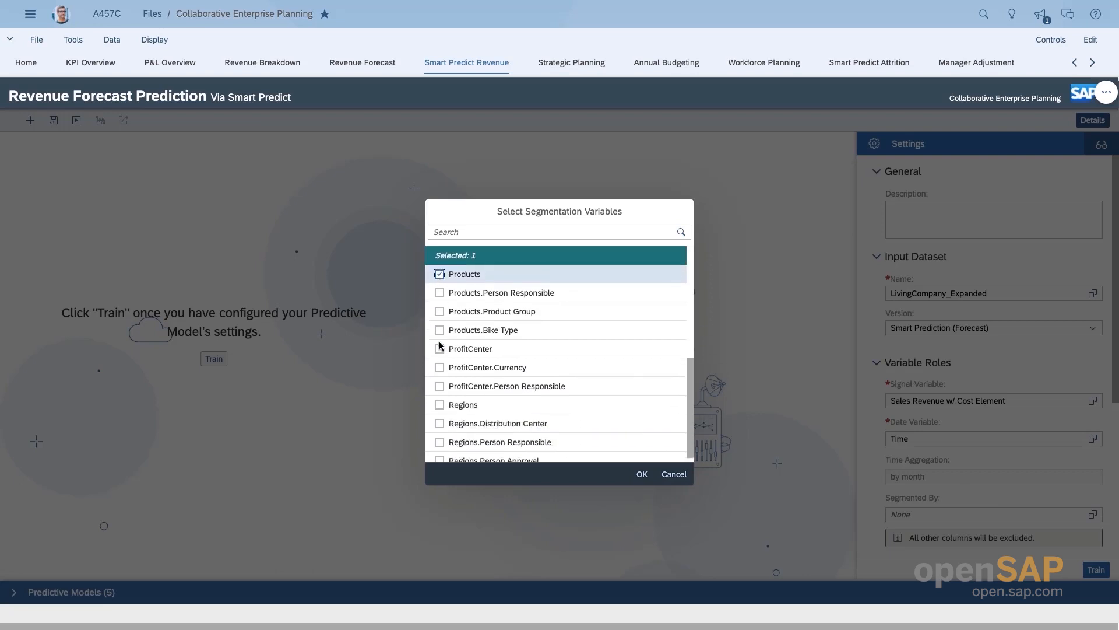
left_click(440, 397)
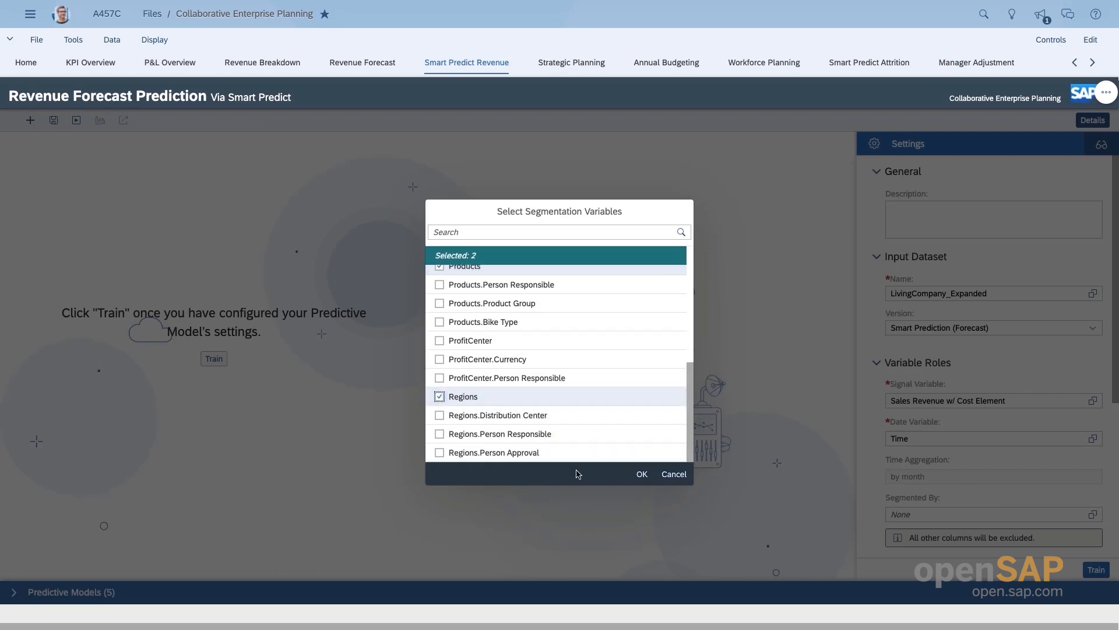
left_click(643, 474)
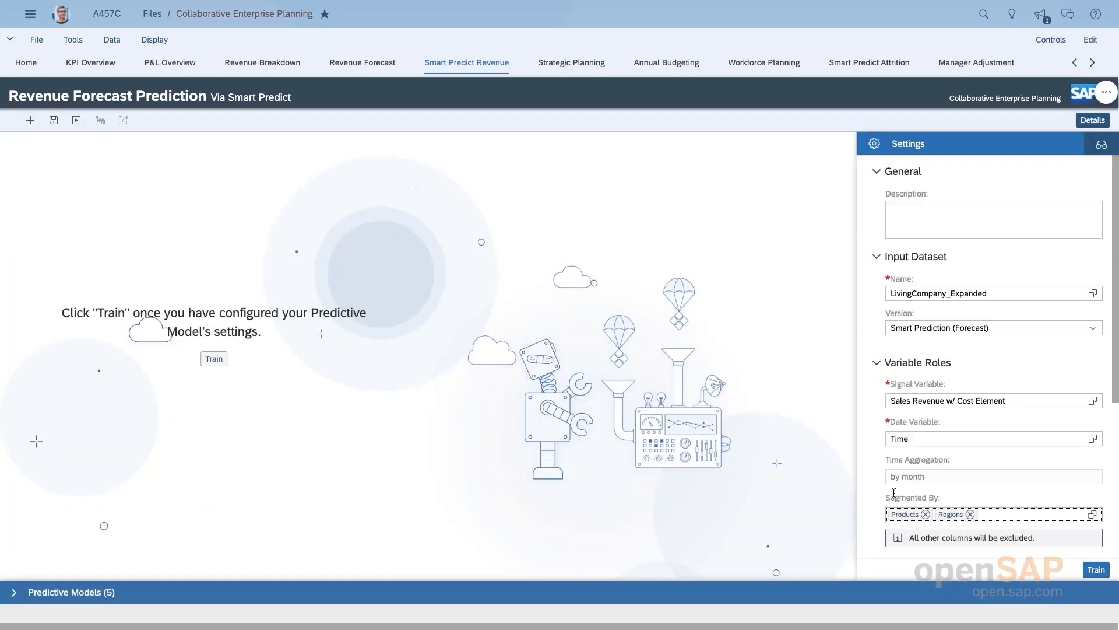
scroll(1013, 486, "down", 5)
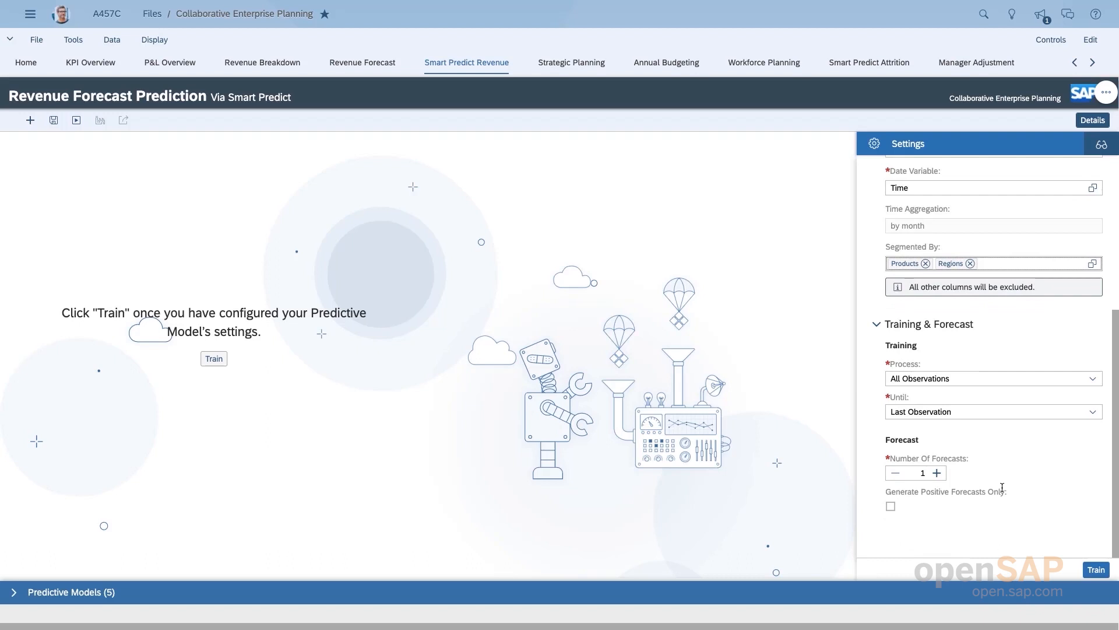
Step: Set 9 forecasts with positive forecasts only, train the model, and show the model list
left_click(925, 474)
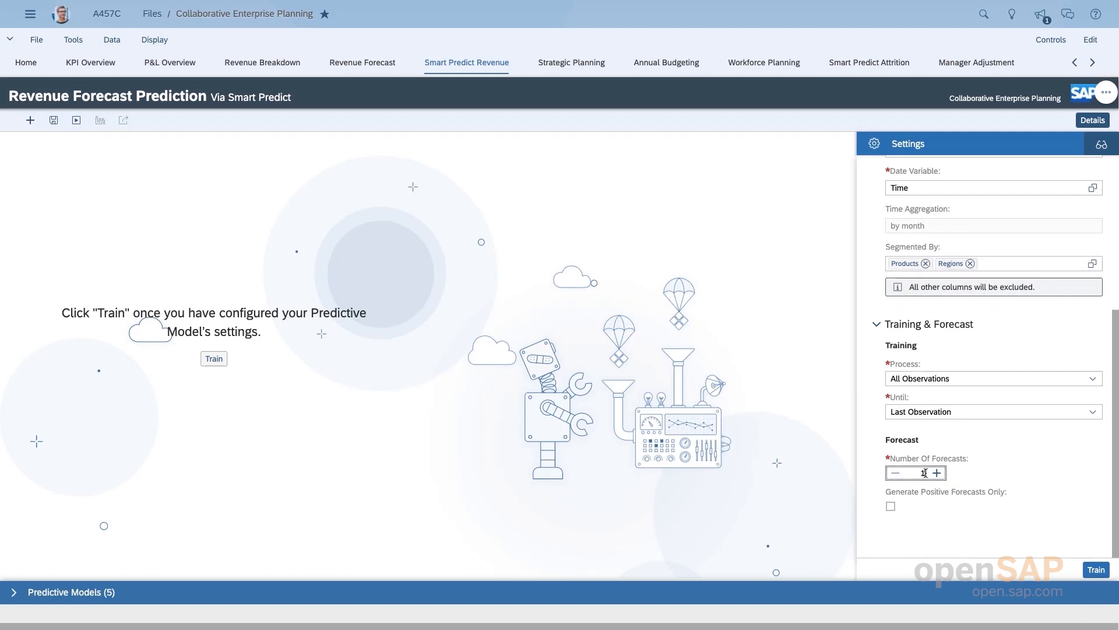
key("BackSpace")
left_click(892, 507)
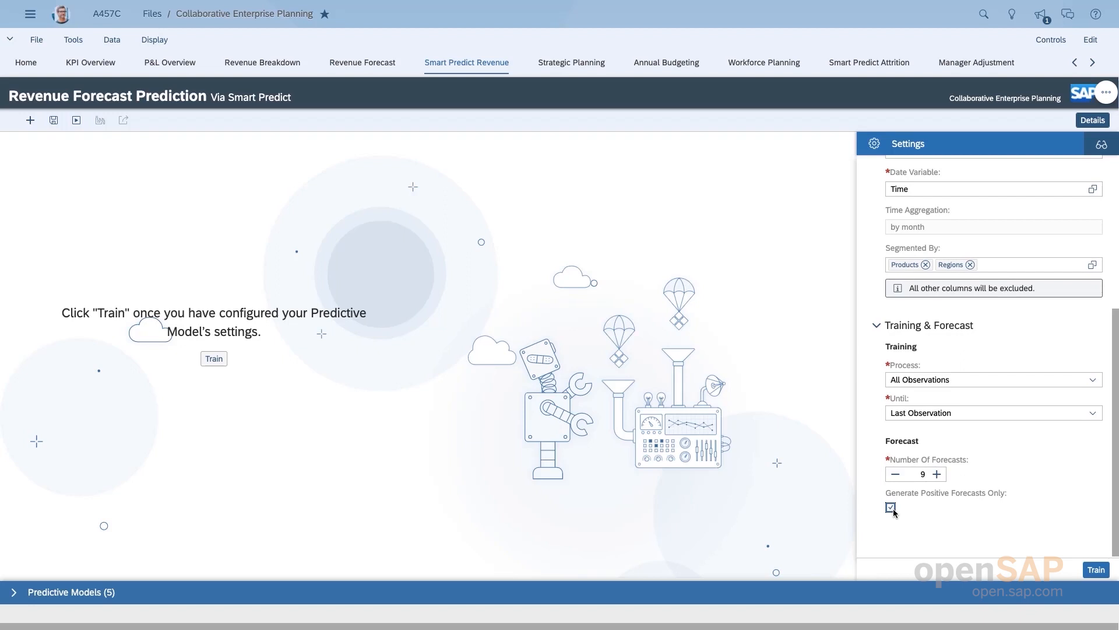
left_click(1094, 570)
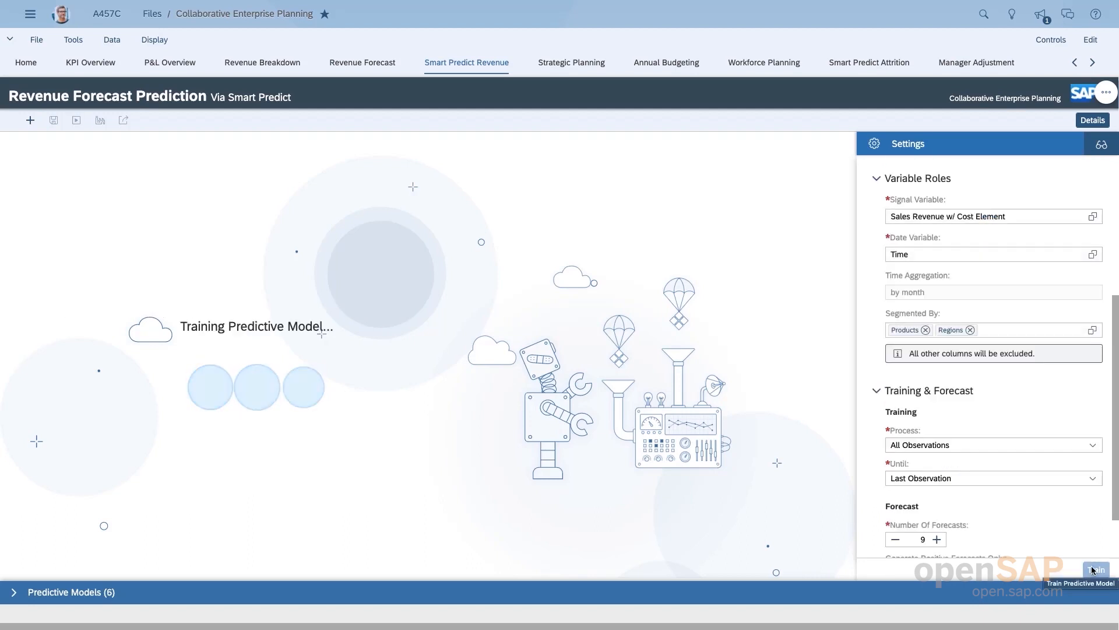
left_click(15, 592)
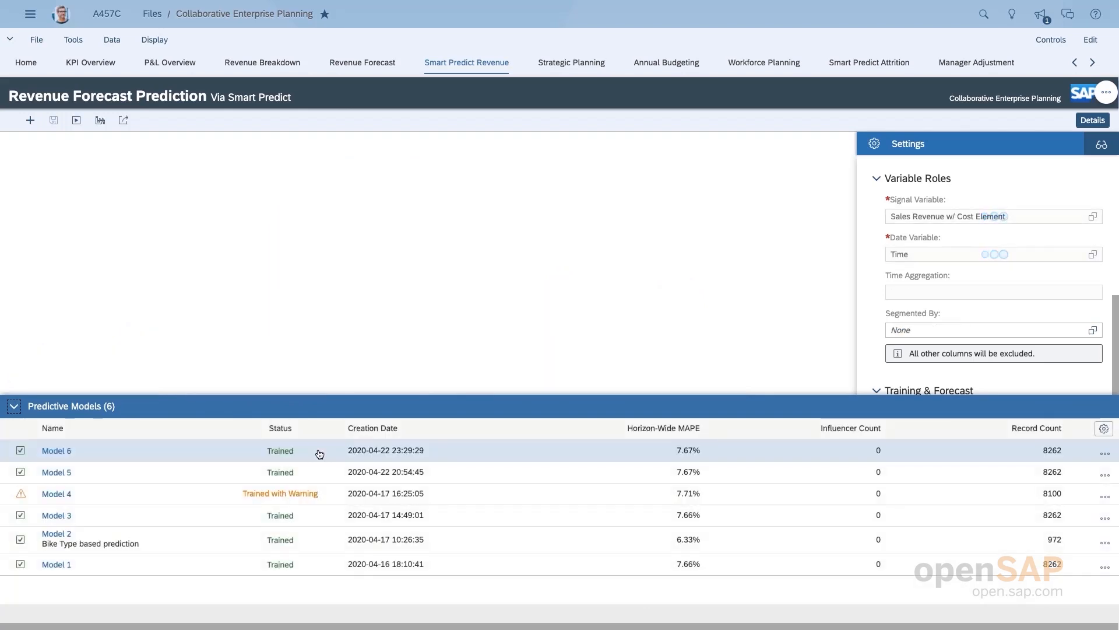
Step: Apply Model 6 to the Smart Prediction (Forecast) version, then go to Revenue Forecast
left_click(148, 144)
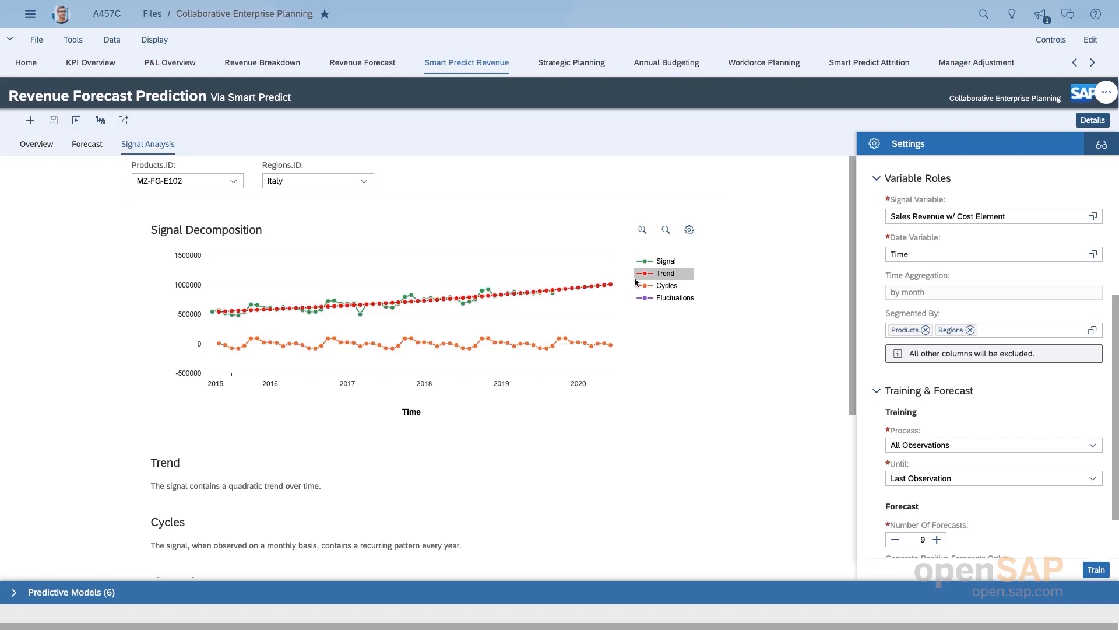
left_click(14, 593)
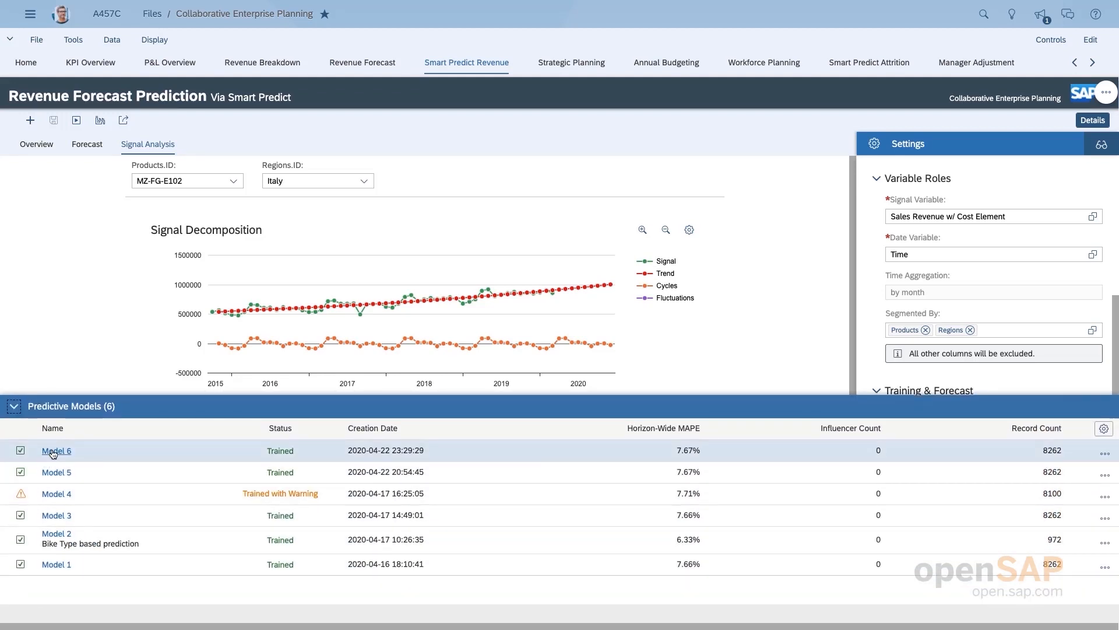
left_click(101, 121)
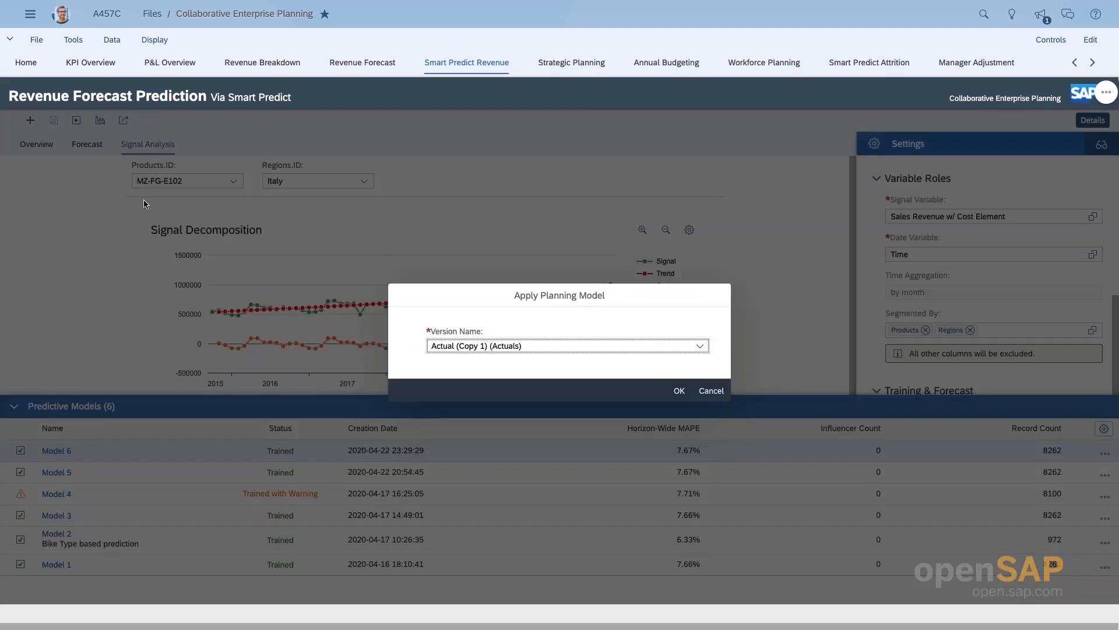
left_click(701, 349)
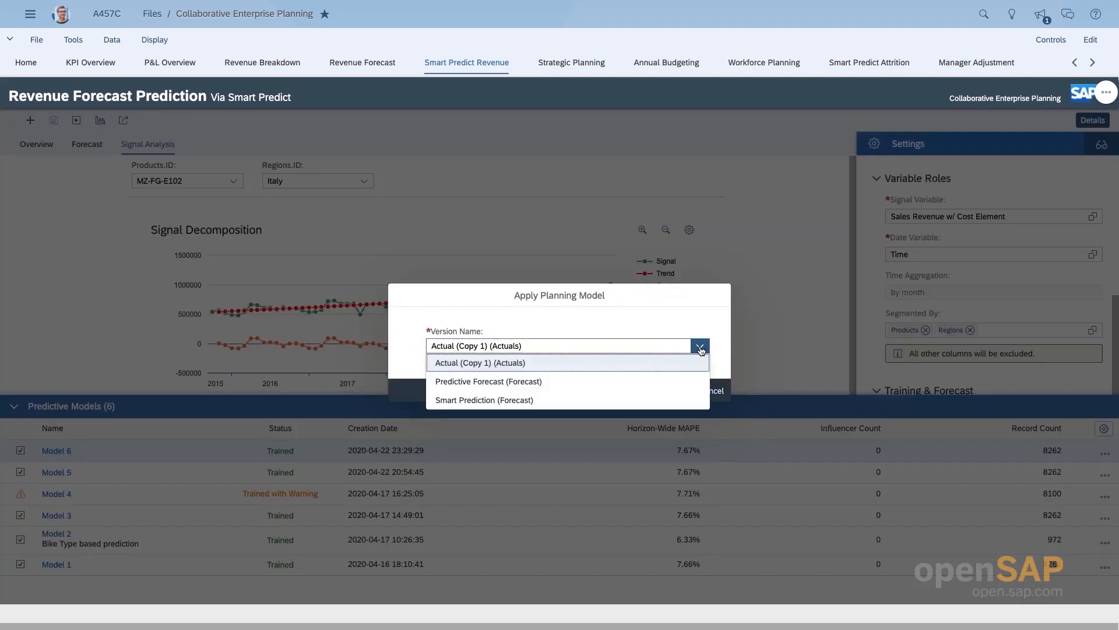
left_click(488, 401)
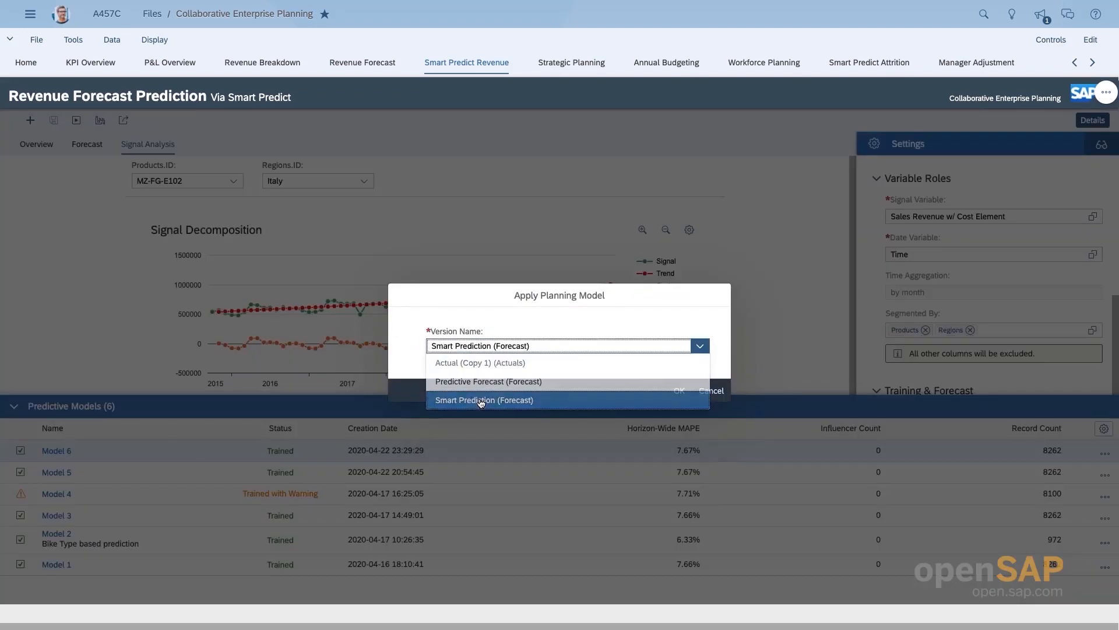
left_click(679, 392)
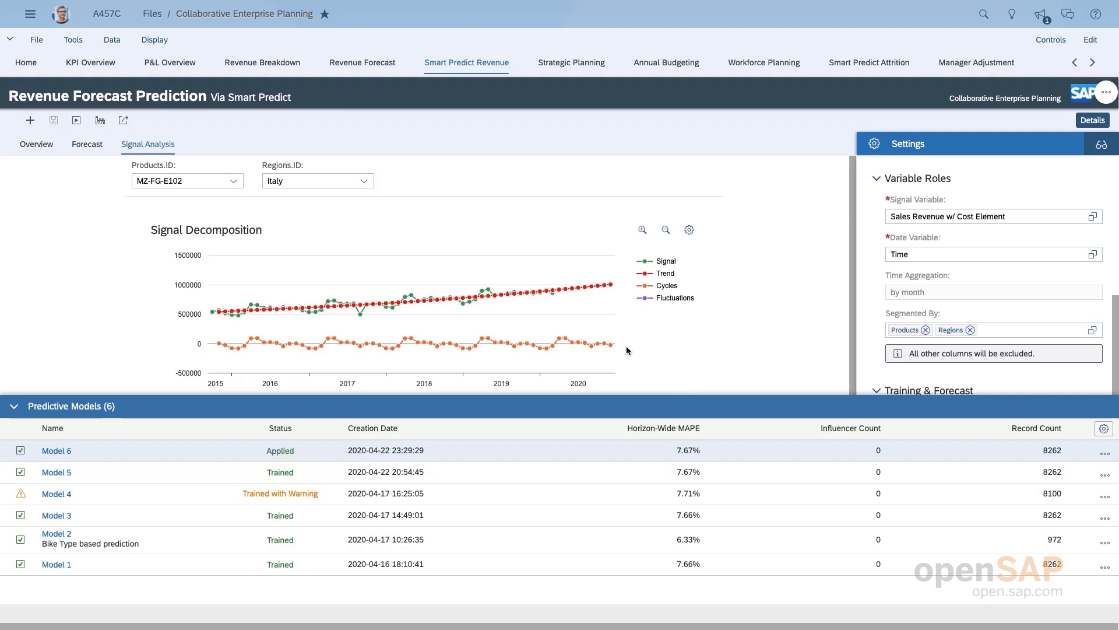
left_click(362, 64)
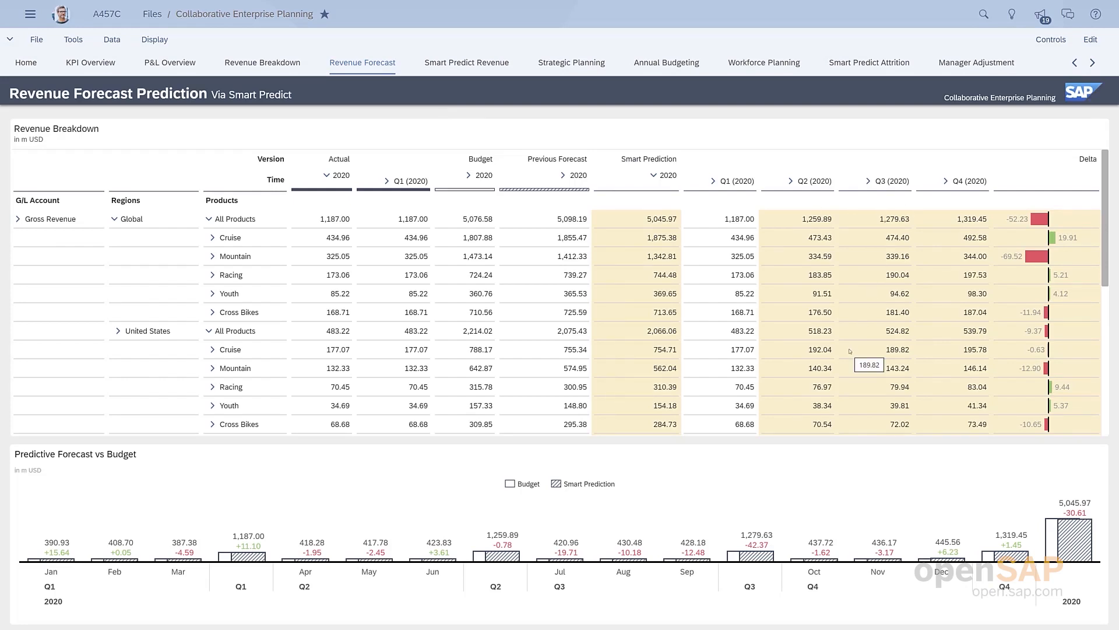
Step: Scroll through the Revenue Breakdown table to review the new Smart Prediction figures
scroll(850, 351, "down", 5)
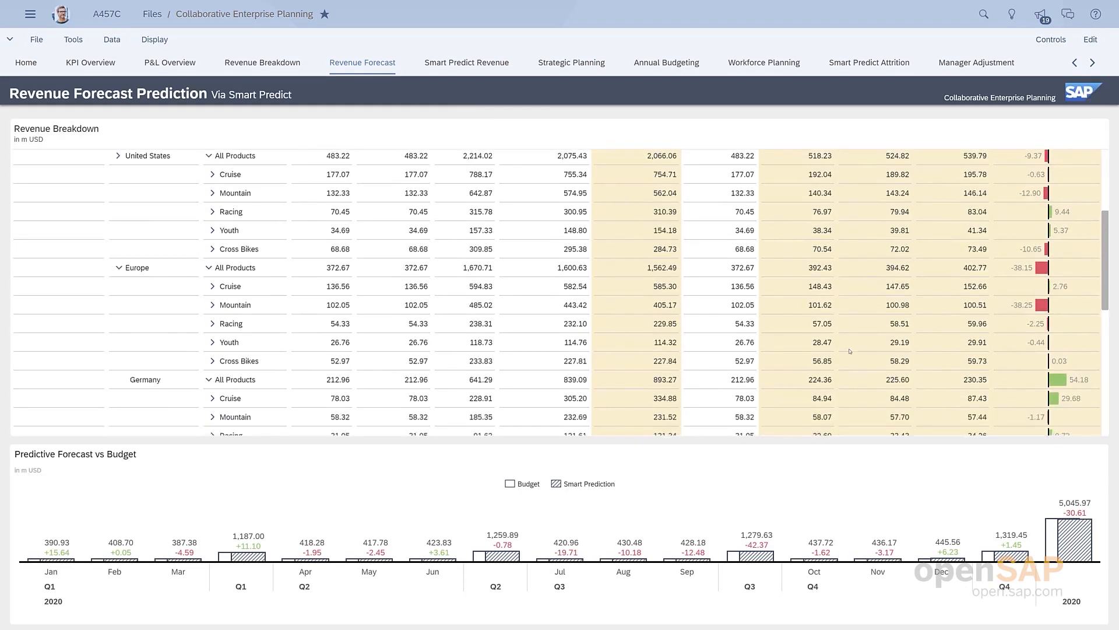
scroll(850, 351, "down", 5)
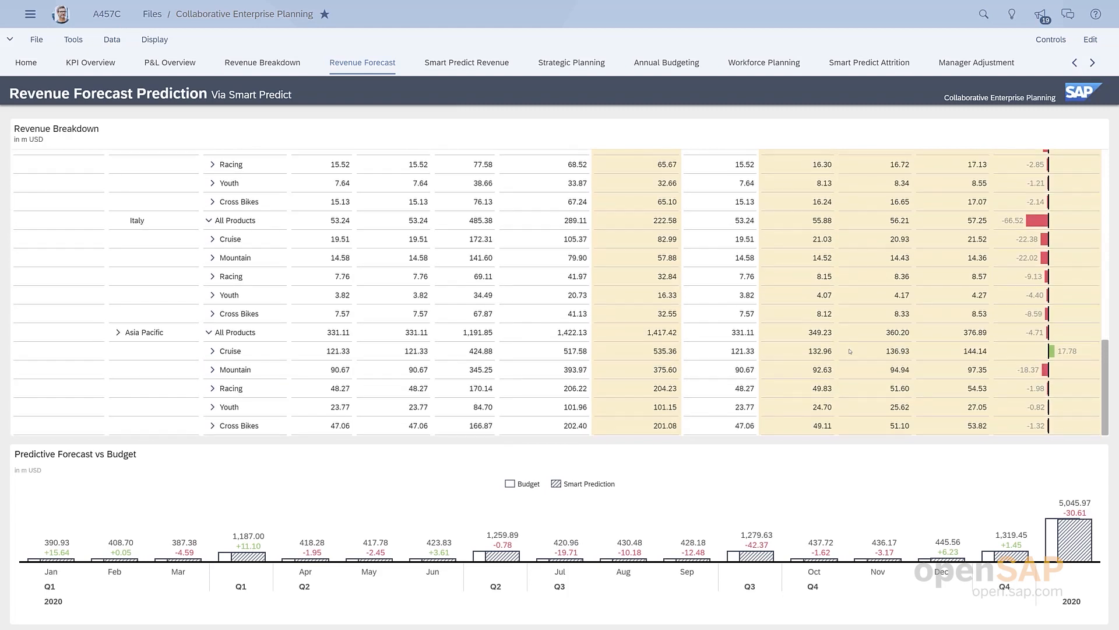
scroll(850, 351, "up", 10)
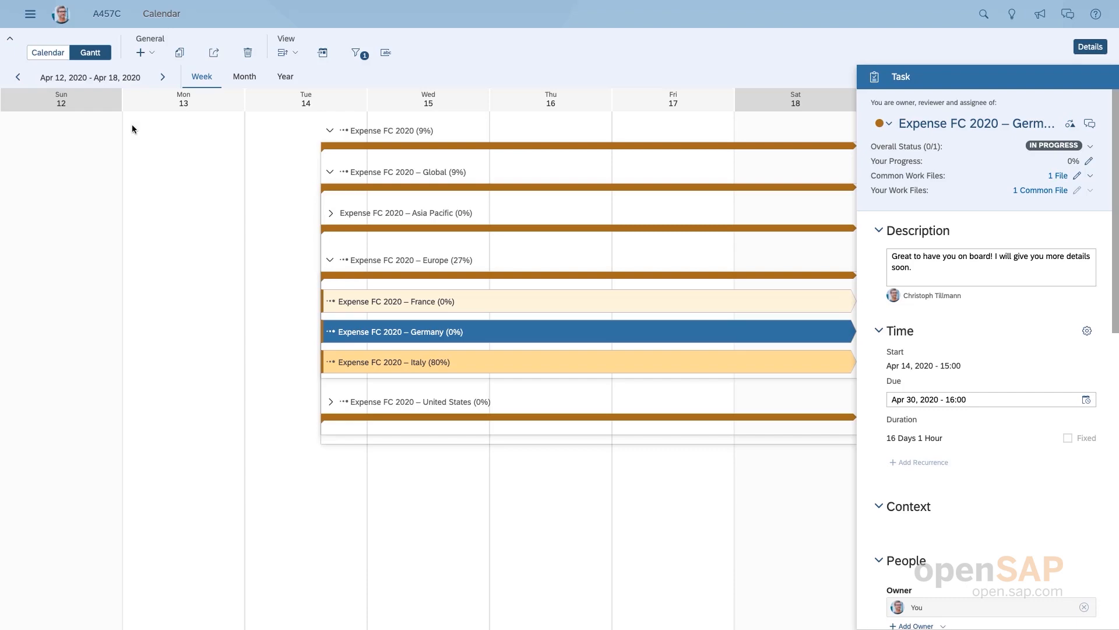
Step: Open the Germany task's work file, the Monthly Expense Forecasting story
left_click(1058, 176)
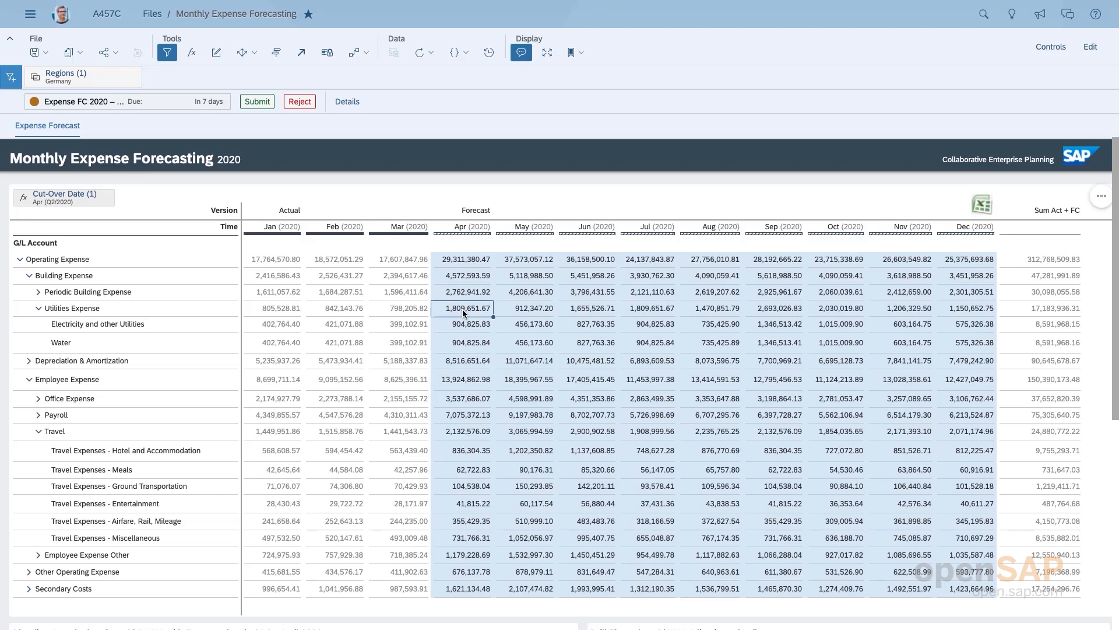
Step: Overwrite Germany's April Electricity and other Utilities forecast with 400k
left_click(462, 327)
type("400k")
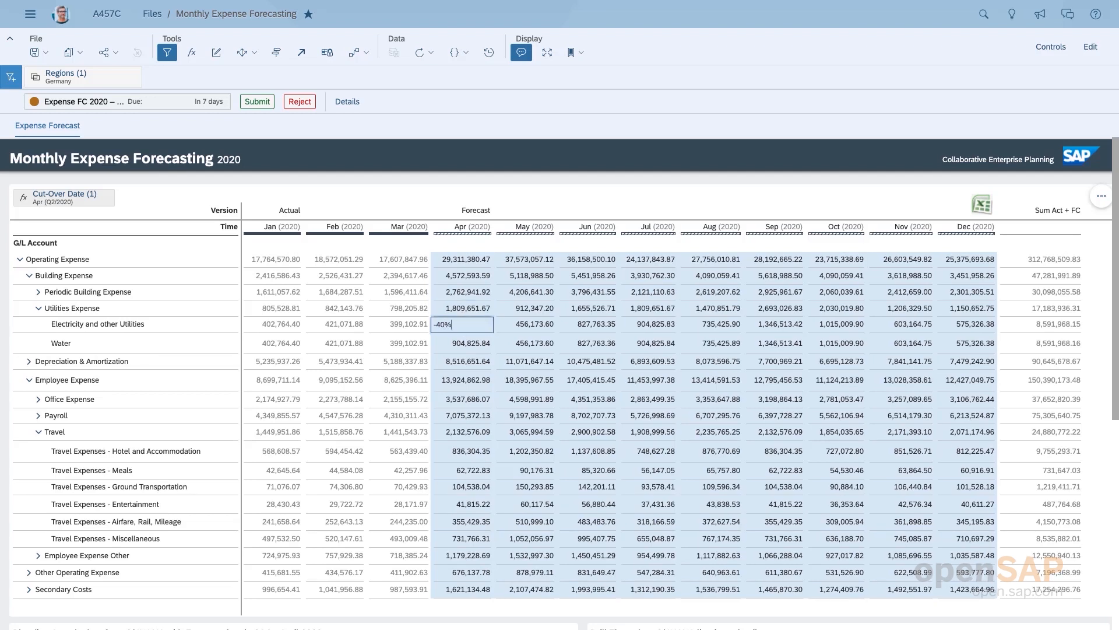
key("Return")
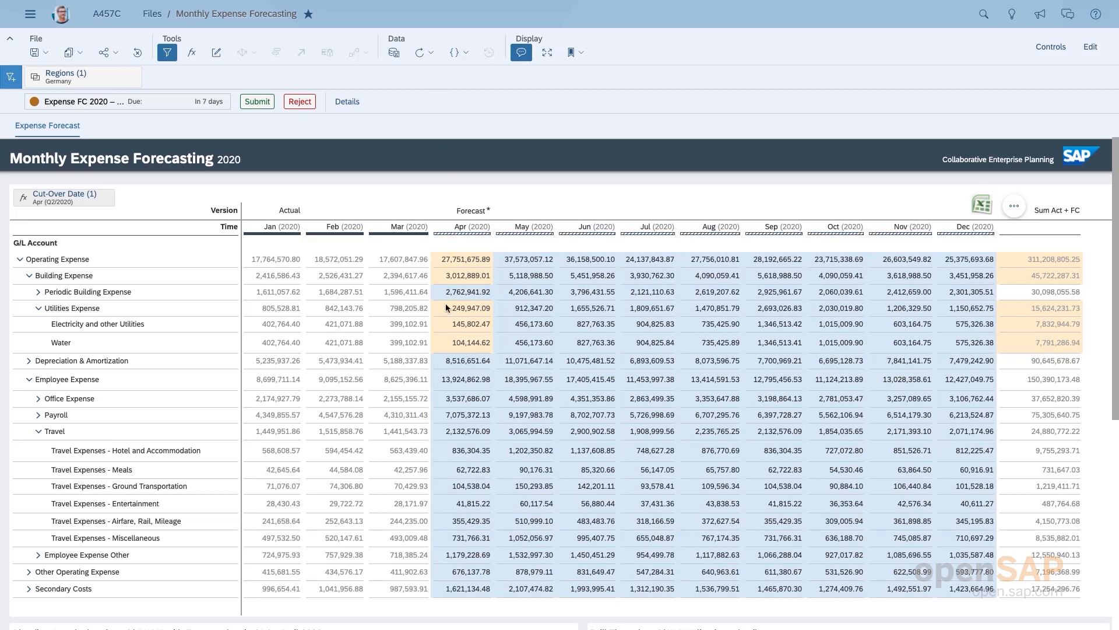
left_click(456, 523)
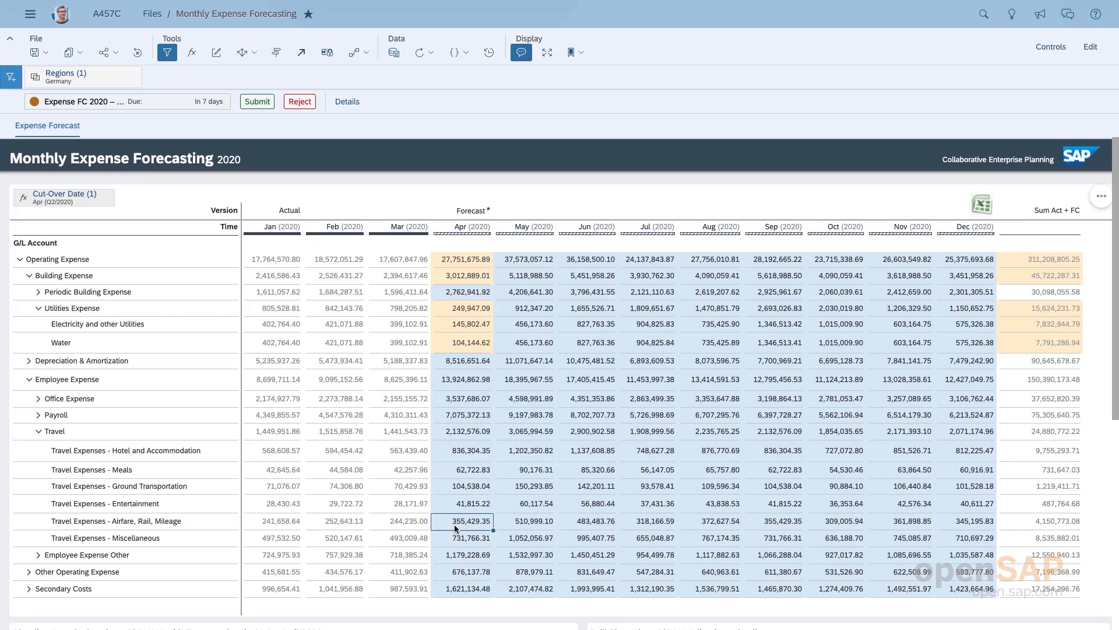
Step: Copy the 239,461.75 Total Actuals from the Blending table into the April Airfare, Rail, Mileage forecast
scroll(455, 528, "down", 4)
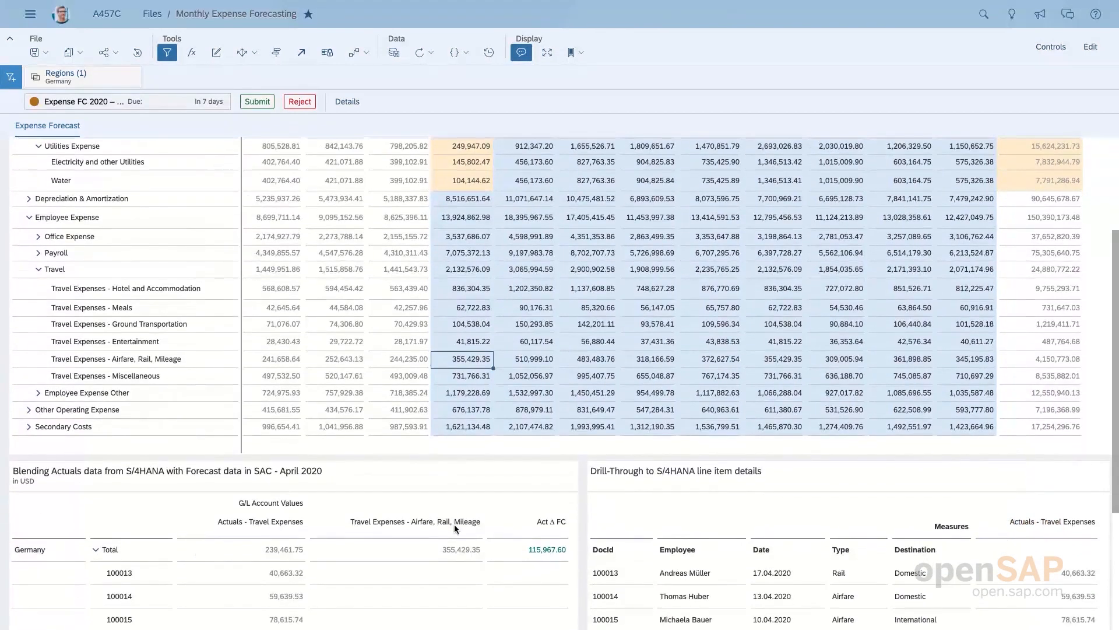
scroll(454, 525, "down", 3)
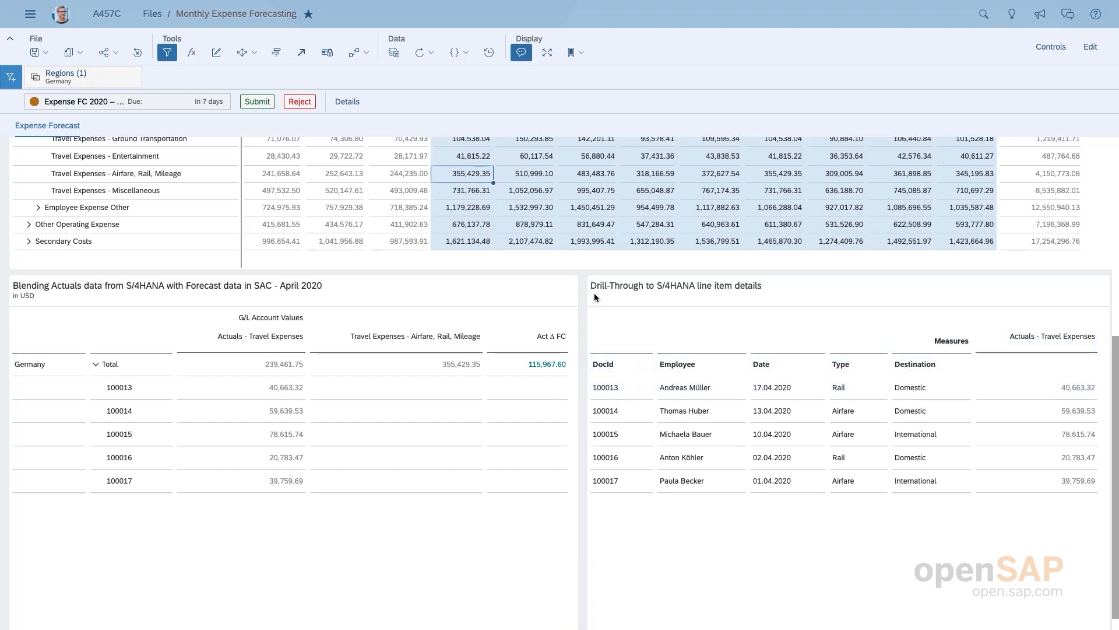
left_click(275, 366)
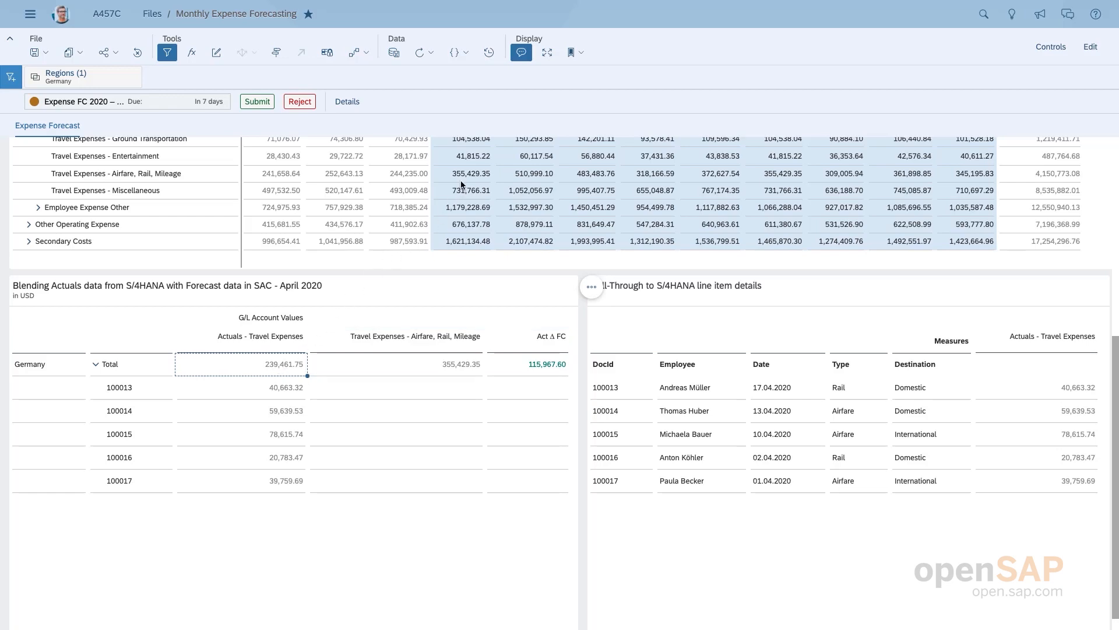
scroll(464, 177, "up", 5)
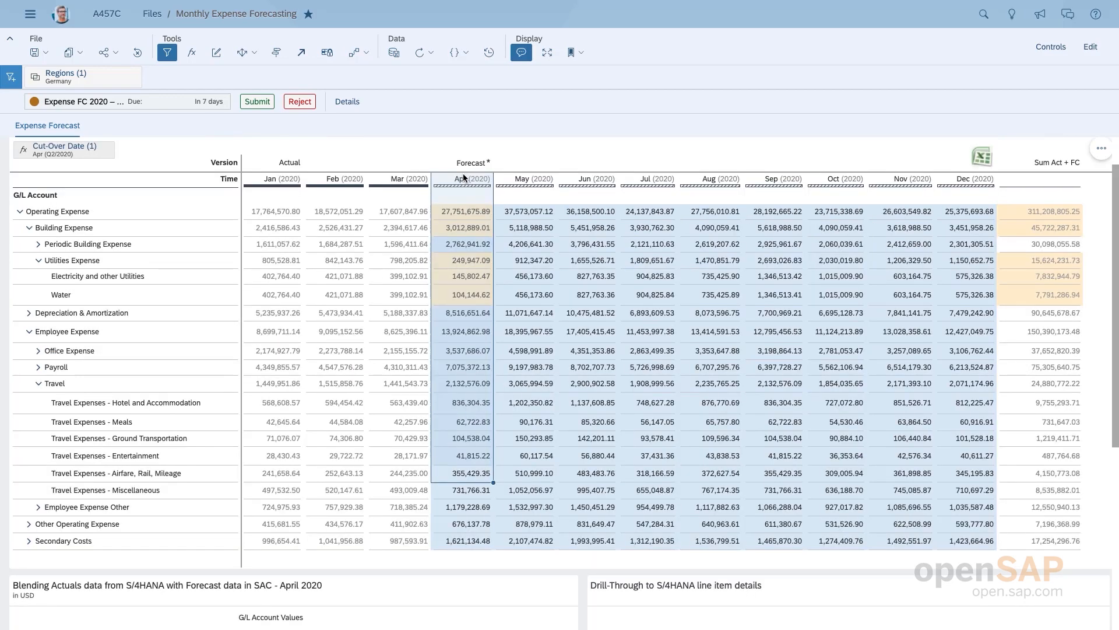
left_click(460, 473)
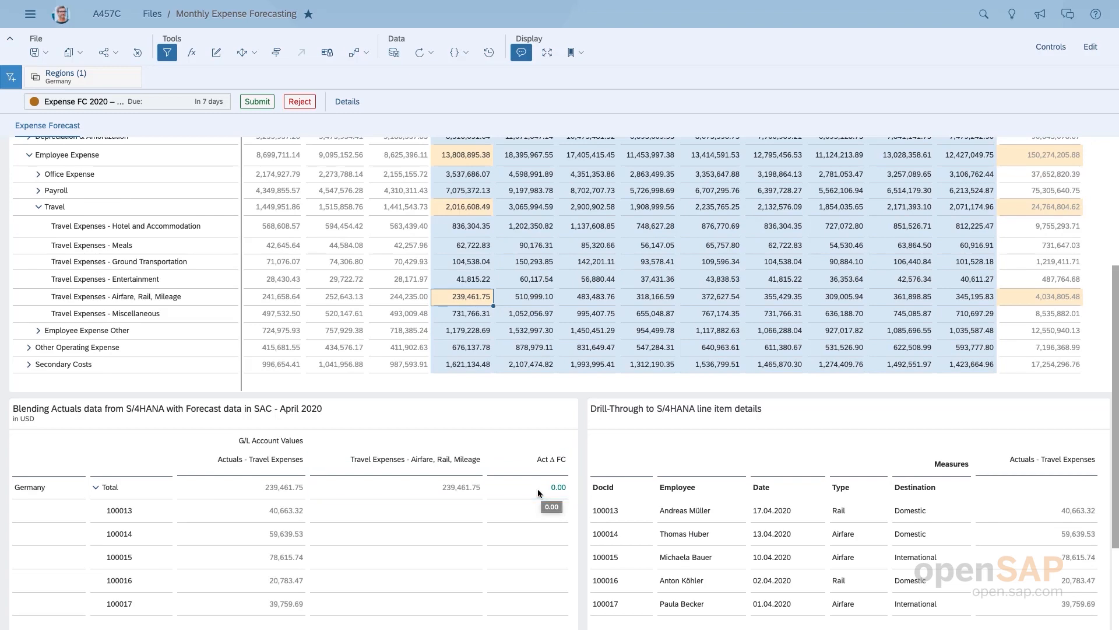
scroll(538, 490, "up", 4)
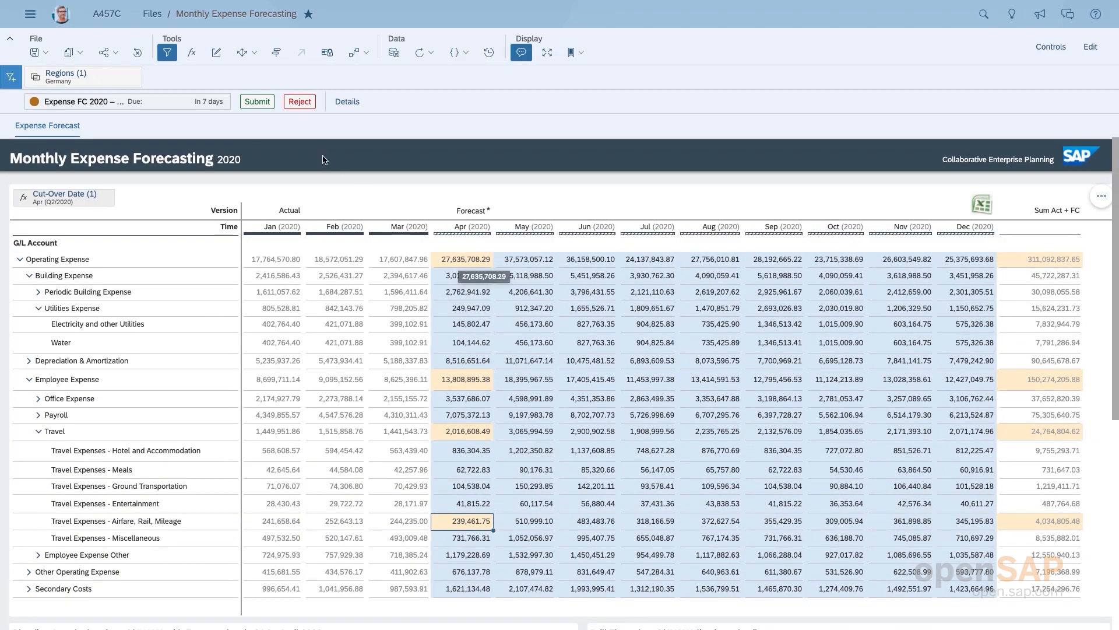
Step: Submit the Germany expense forecast and confirm setting the task to Done
left_click(263, 102)
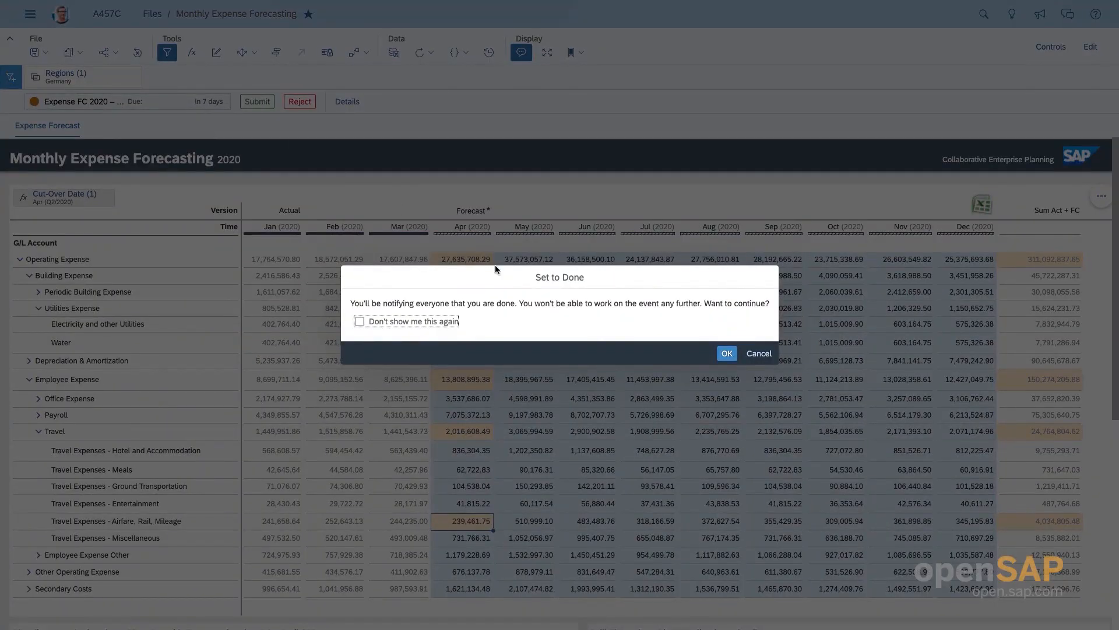
left_click(727, 354)
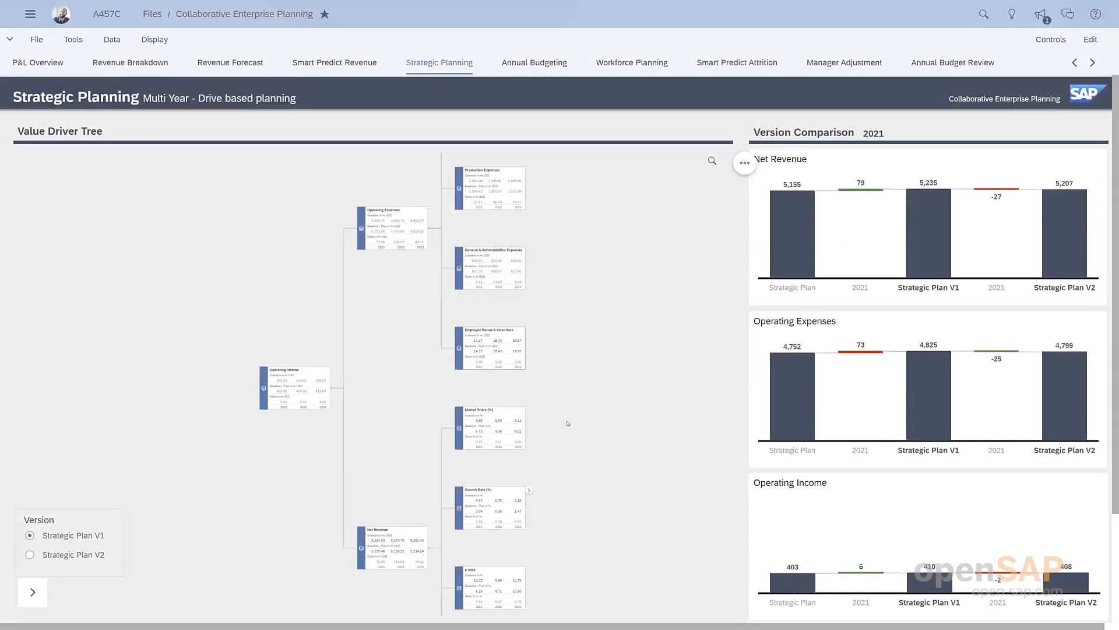
Step: Switch the value driver tree to display Strategic Plan V1
scroll(560, 388, "down", 1)
scroll(557, 396, "up", 2)
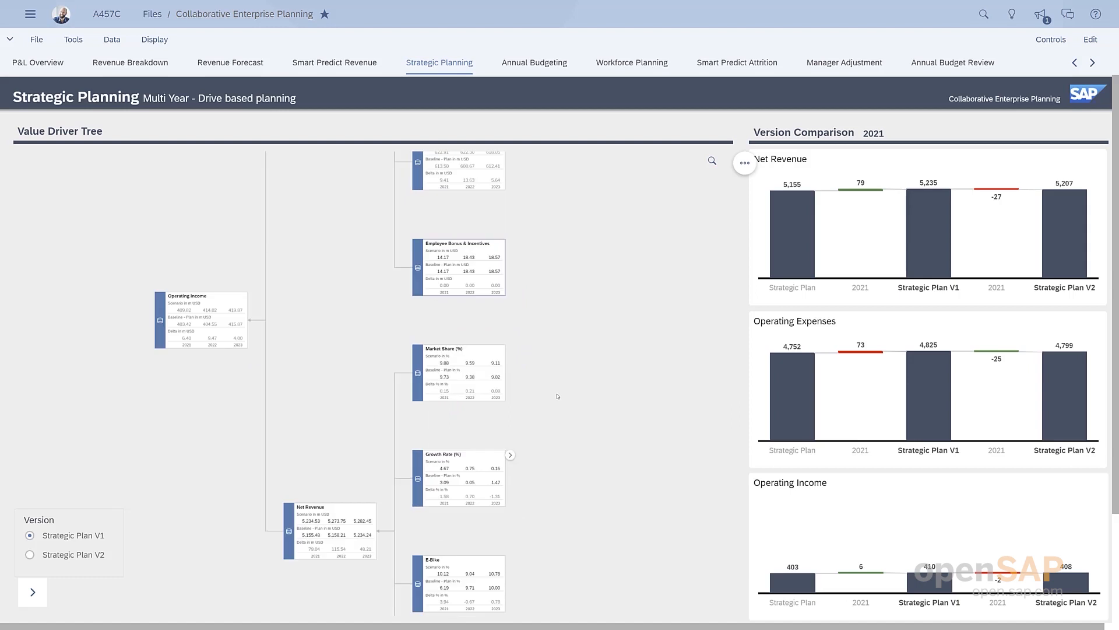
scroll(562, 413, "up", 1)
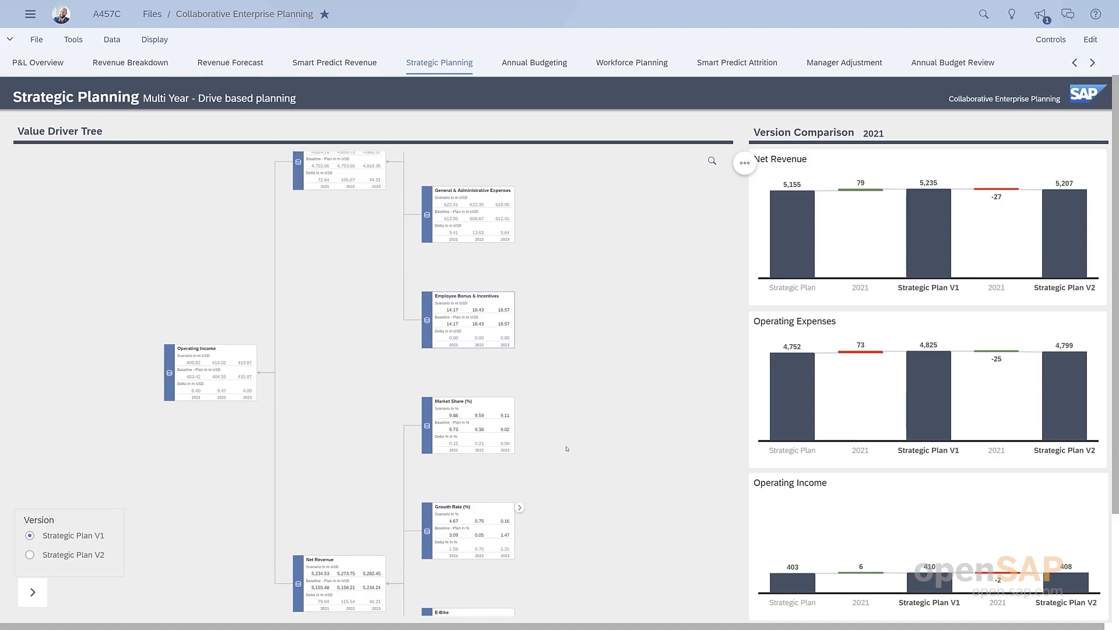
left_click(43, 558)
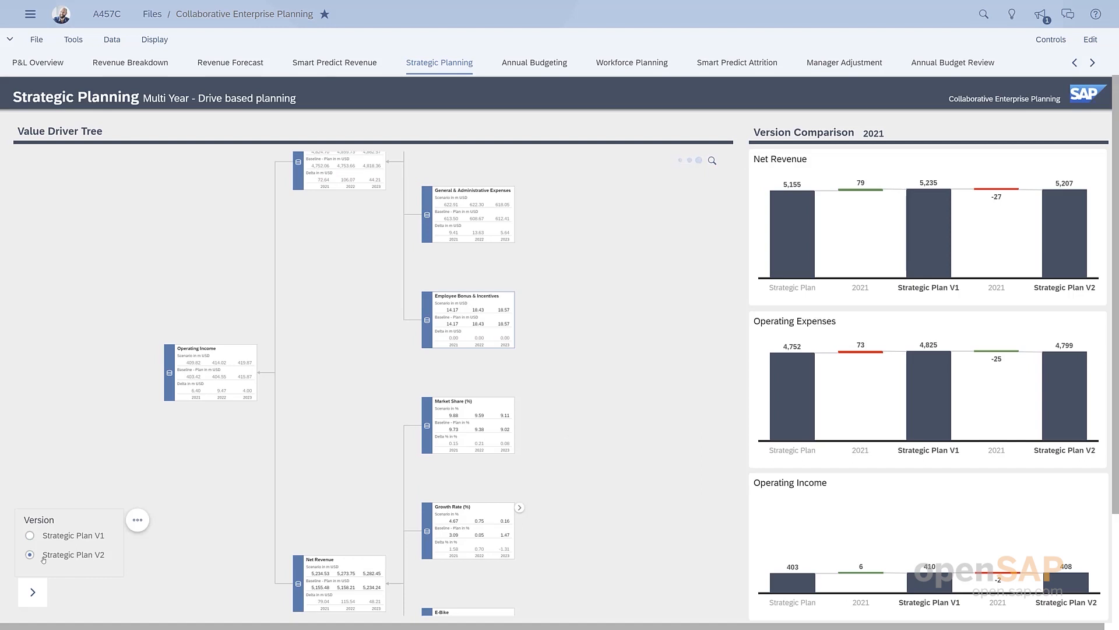
left_click(44, 537)
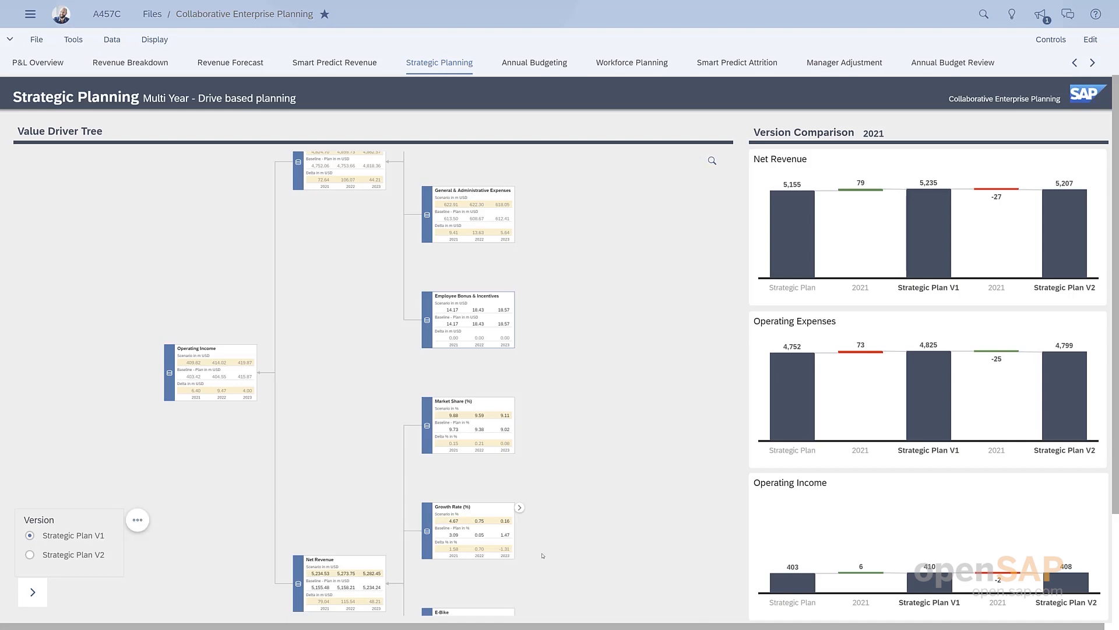
Step: Expand the Growth Rate node into its Mountain, Racing, Youth and Cross Bike rates
left_click_drag(539, 511, 529, 391)
scroll(528, 389, "up", 3)
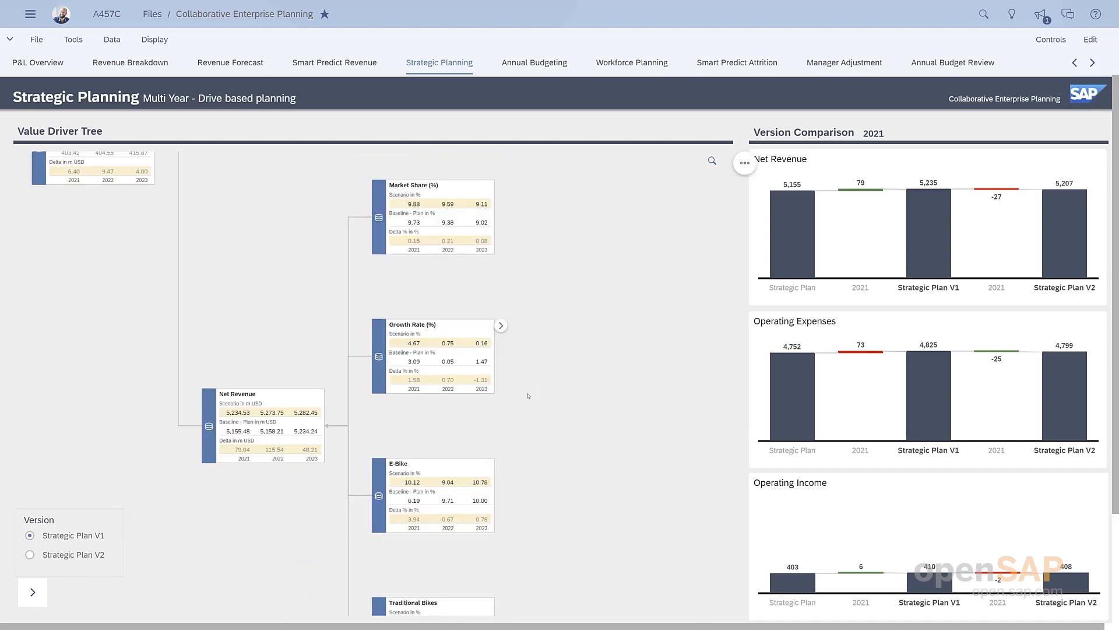
left_click(501, 326)
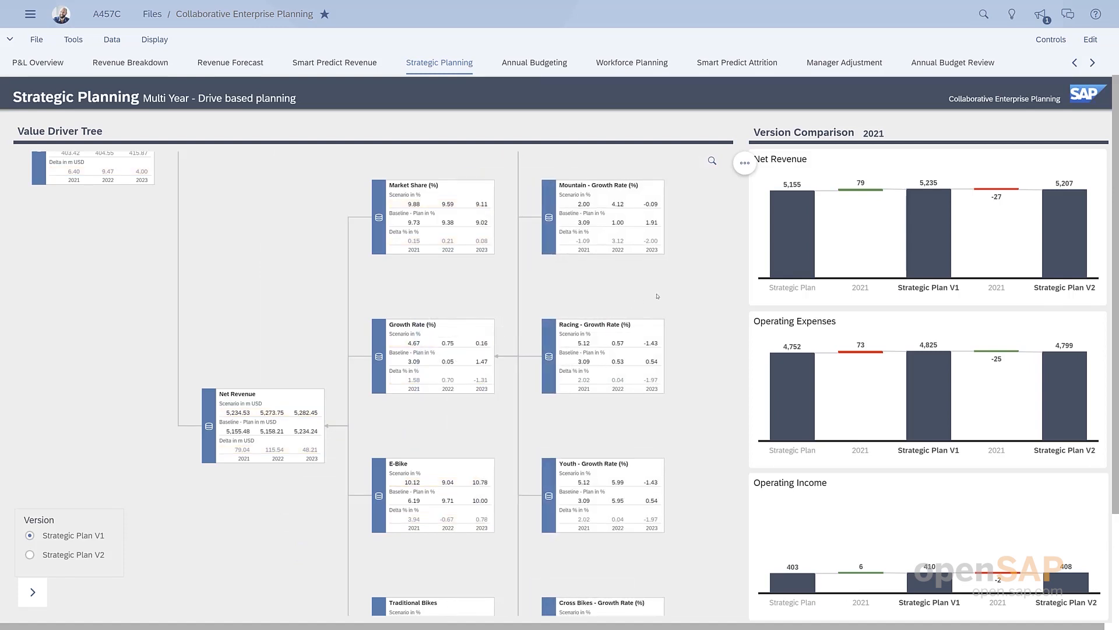
left_click_drag(657, 296, 574, 436)
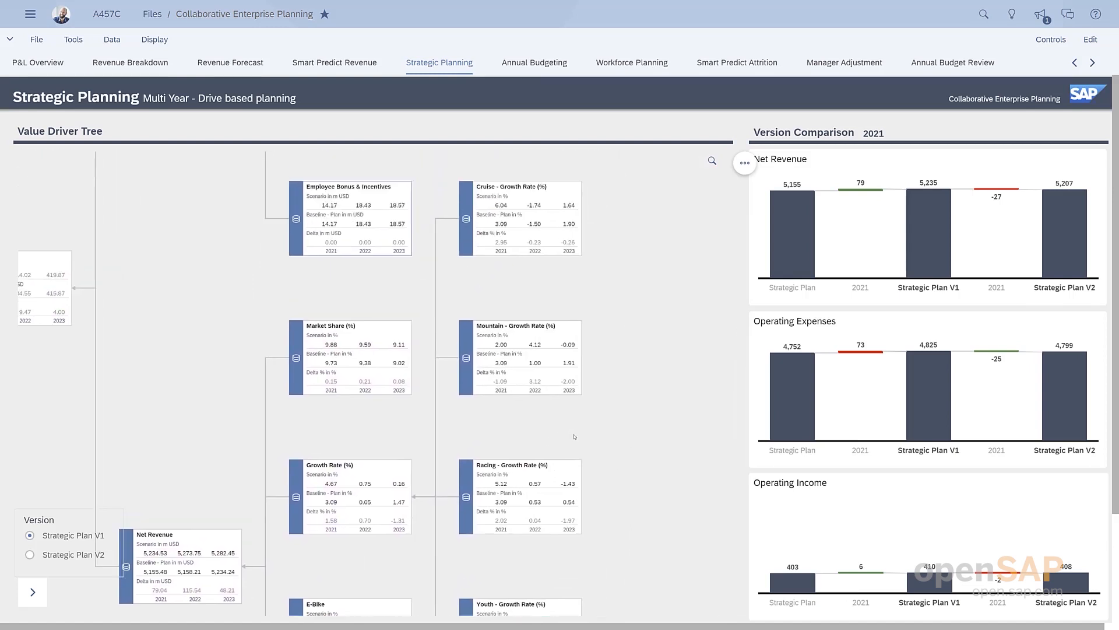
Step: Enter Mountain growth rate scenarios of 8.00% for 2021 and 9.00% for 2022
left_click(497, 345)
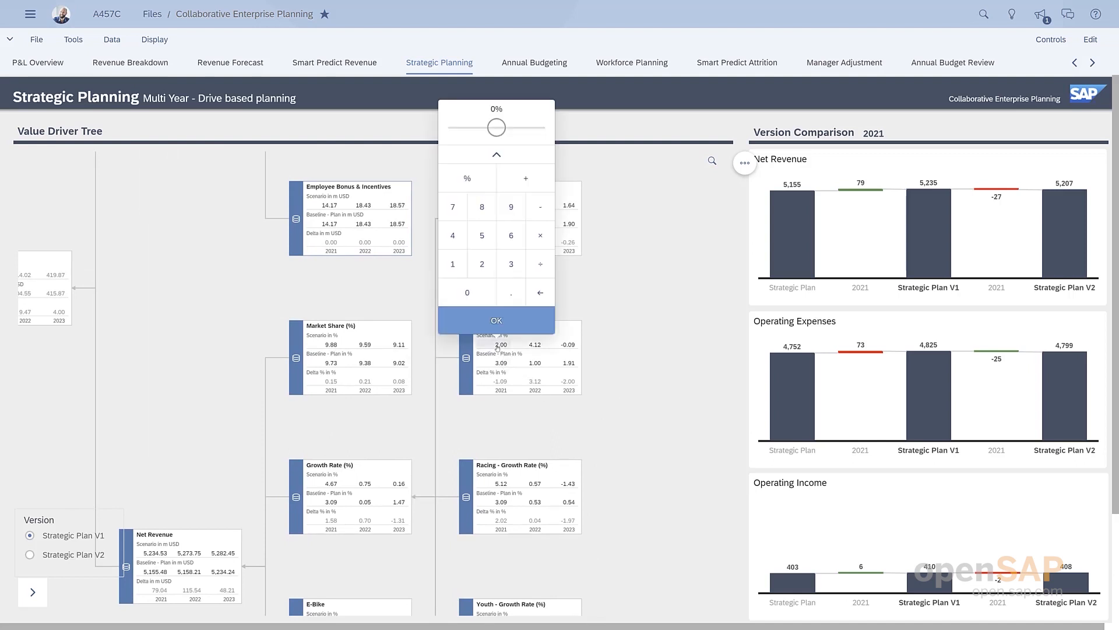
left_click(483, 210)
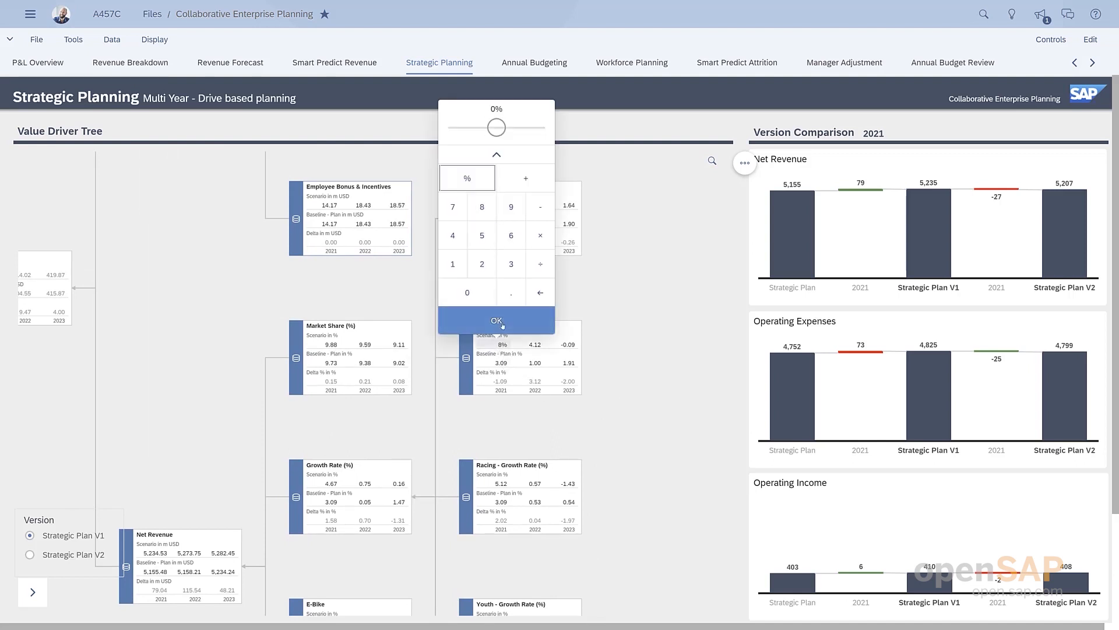
left_click(497, 320)
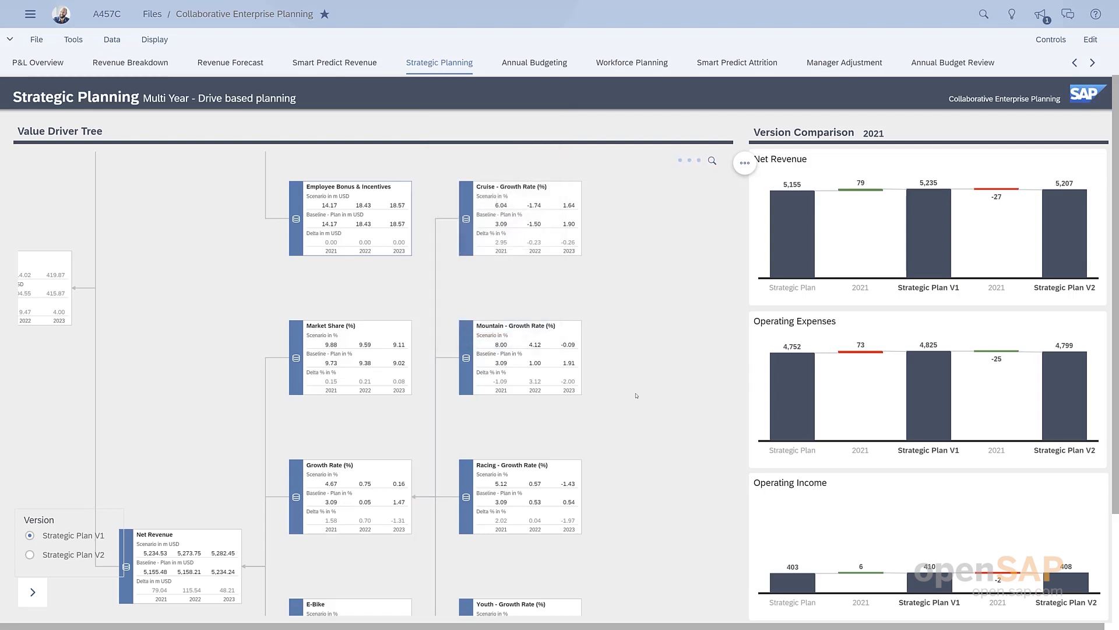
left_click(534, 345)
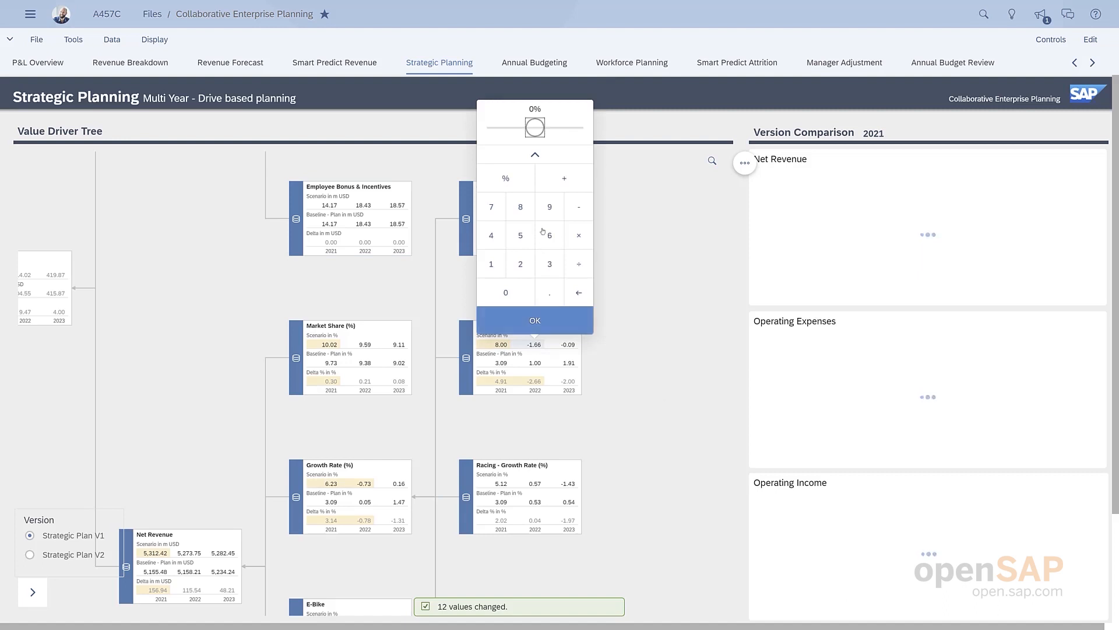
left_click(545, 207)
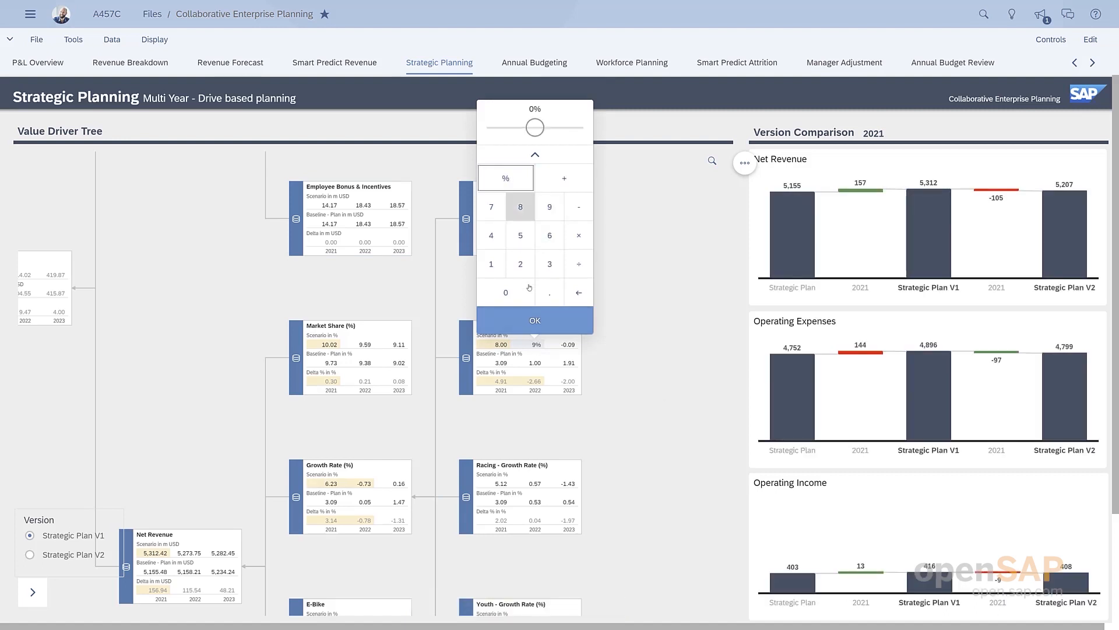
left_click(535, 320)
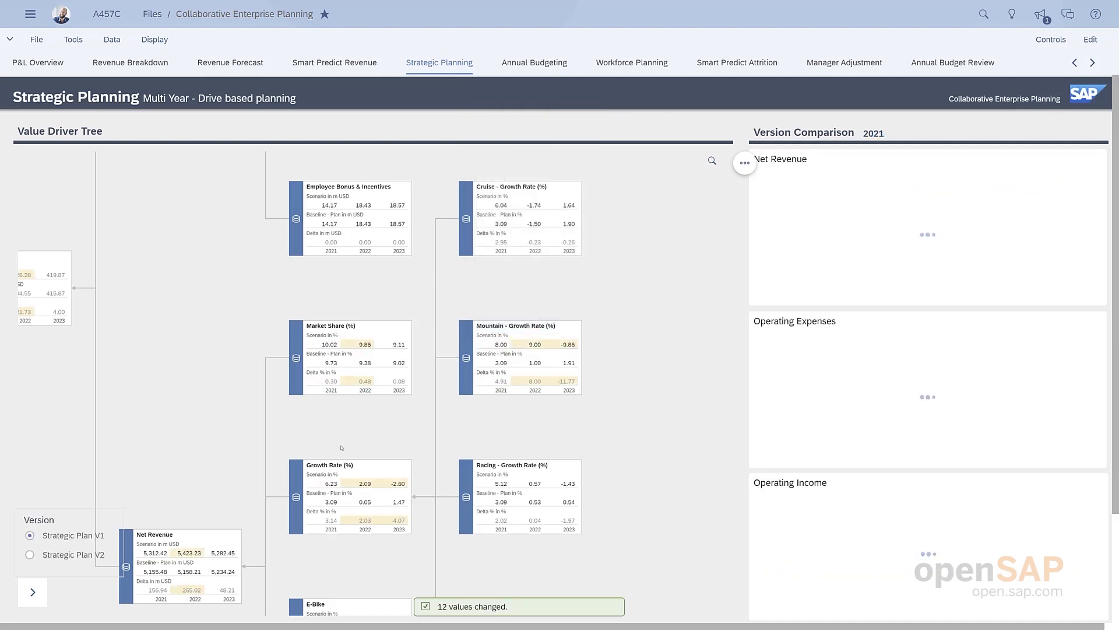
Step: Pan and zoom the driver tree to bring Operating Expenses, Employee Bonus and Market Share nodes into view
left_click_drag(318, 520, 496, 379)
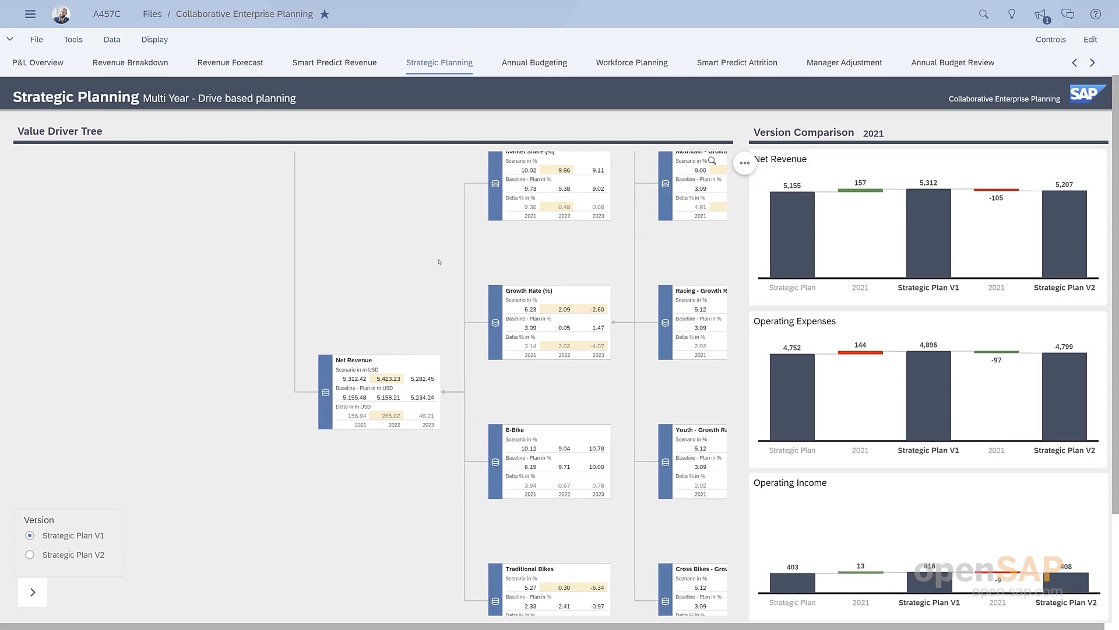
left_click_drag(441, 246, 396, 345)
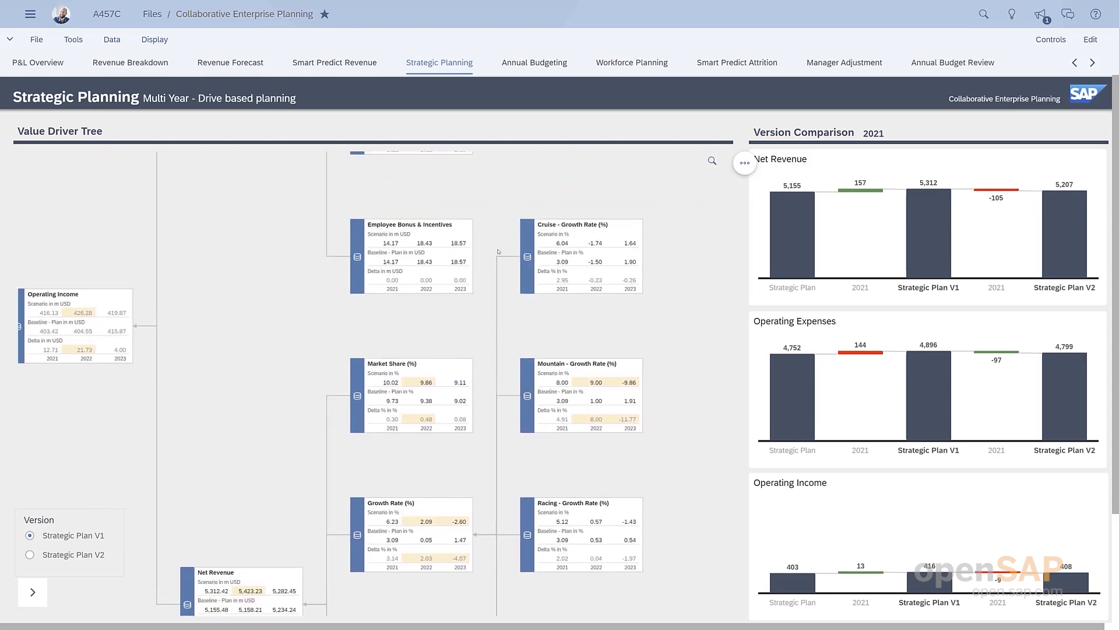
left_click_drag(518, 208, 474, 483)
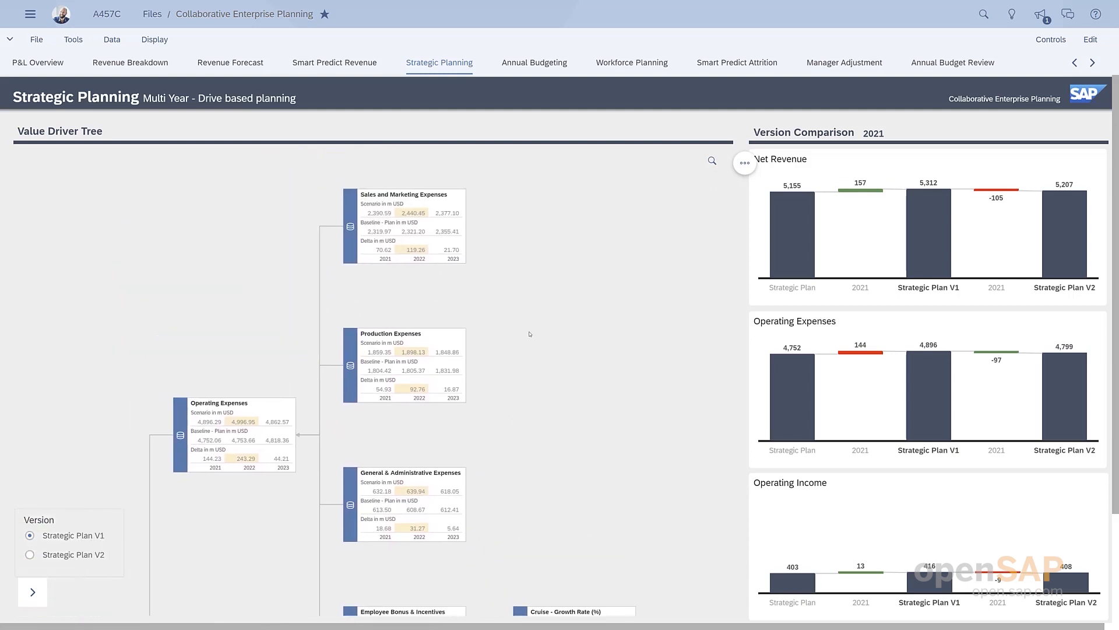
scroll(529, 334, "up", 2)
left_click_drag(529, 334, 548, 347)
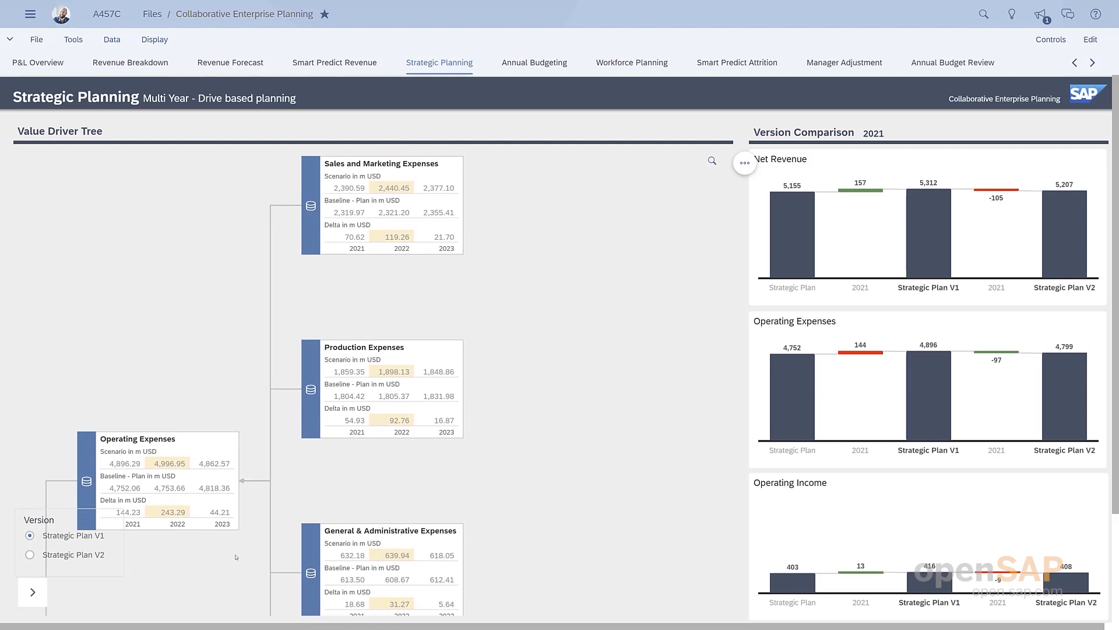
left_click_drag(226, 572, 494, 308)
left_click_drag(432, 451, 219, 241)
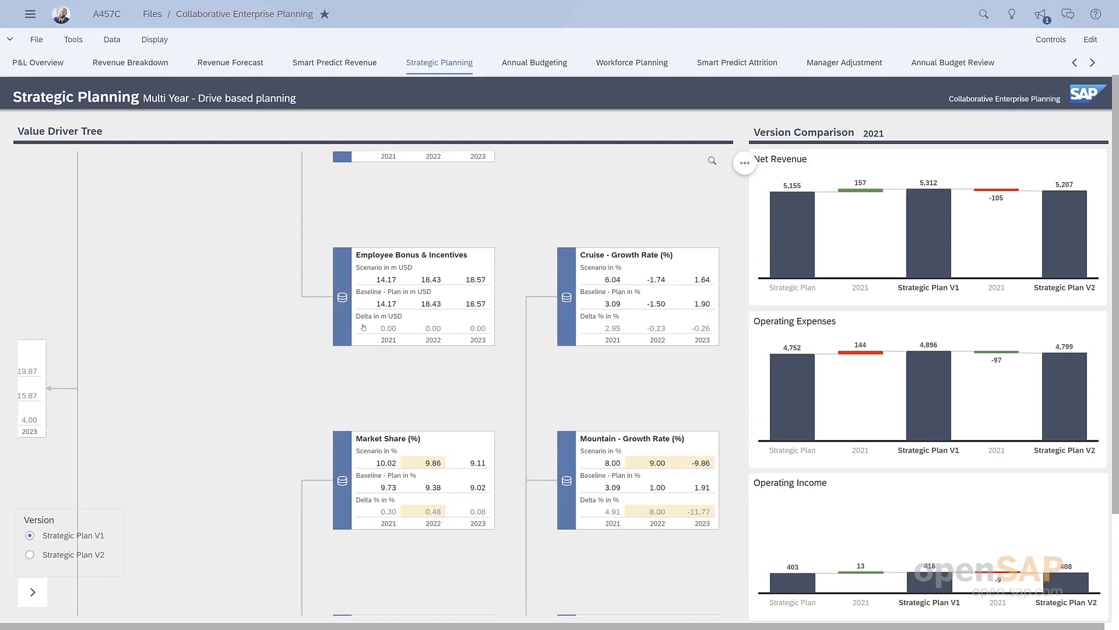
Step: Enter 20 as the Employee Bonus & Incentives scenario for both 2021 and 2022
left_click(382, 284)
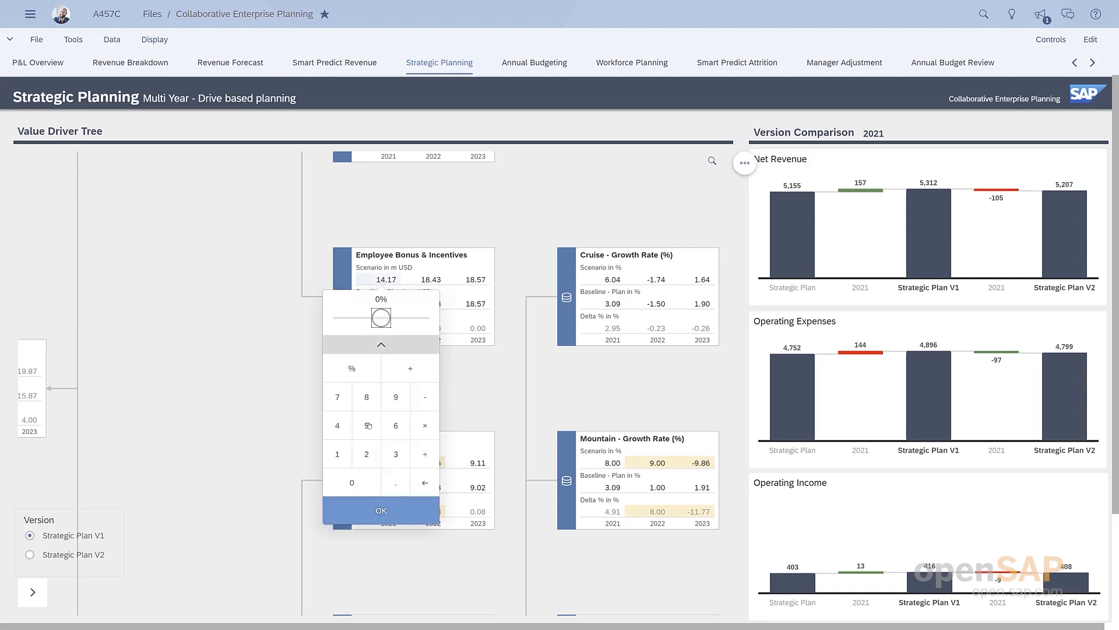
left_click(366, 454)
left_click(360, 482)
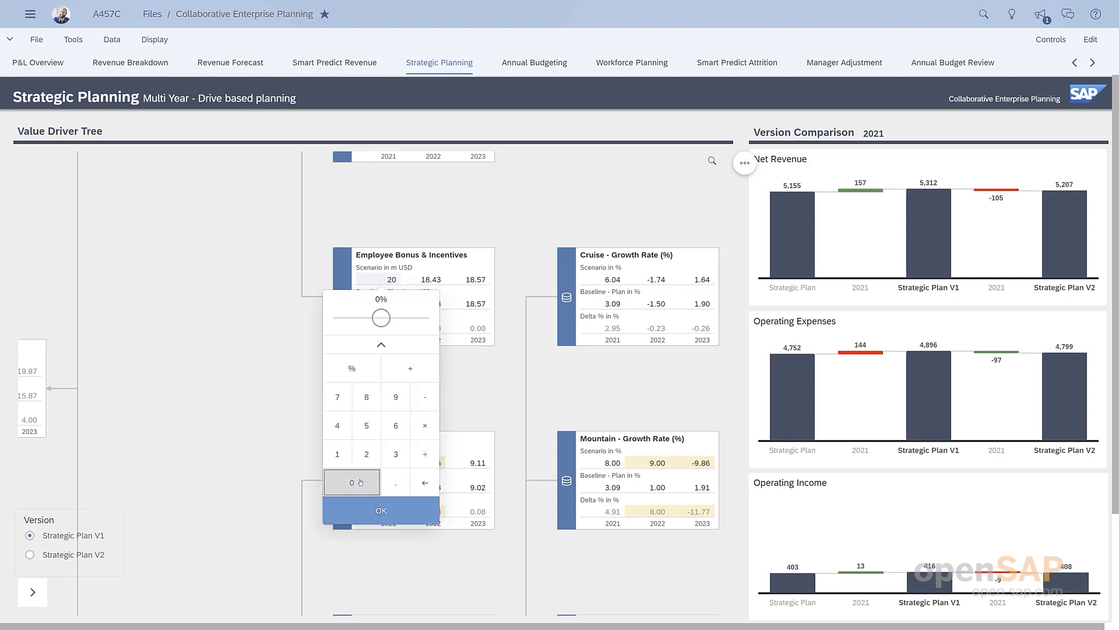
left_click(390, 512)
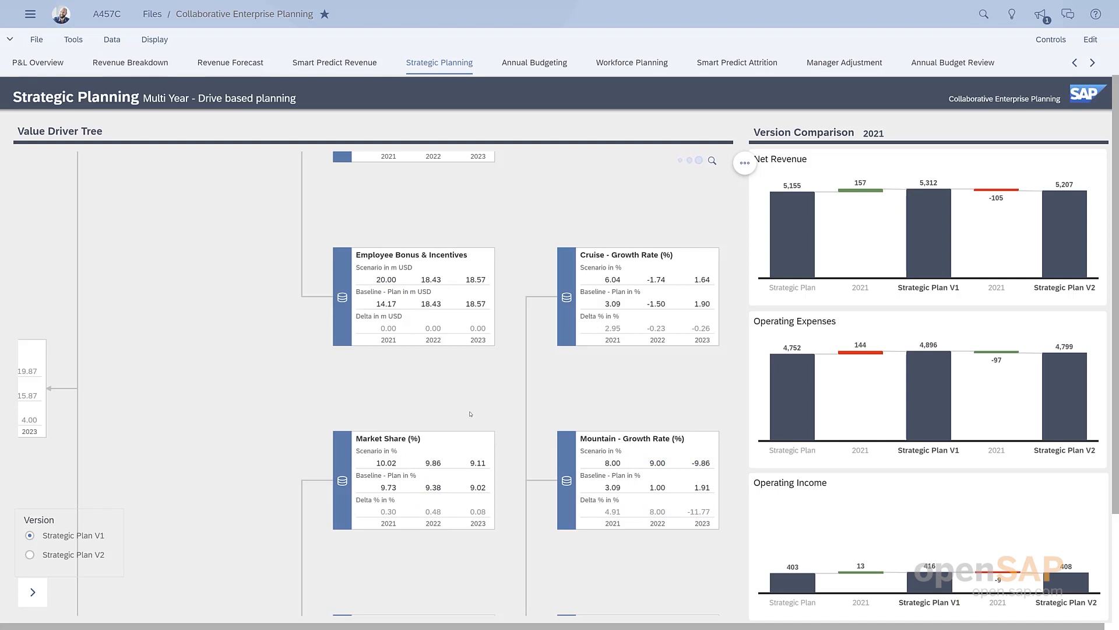
left_click(430, 283)
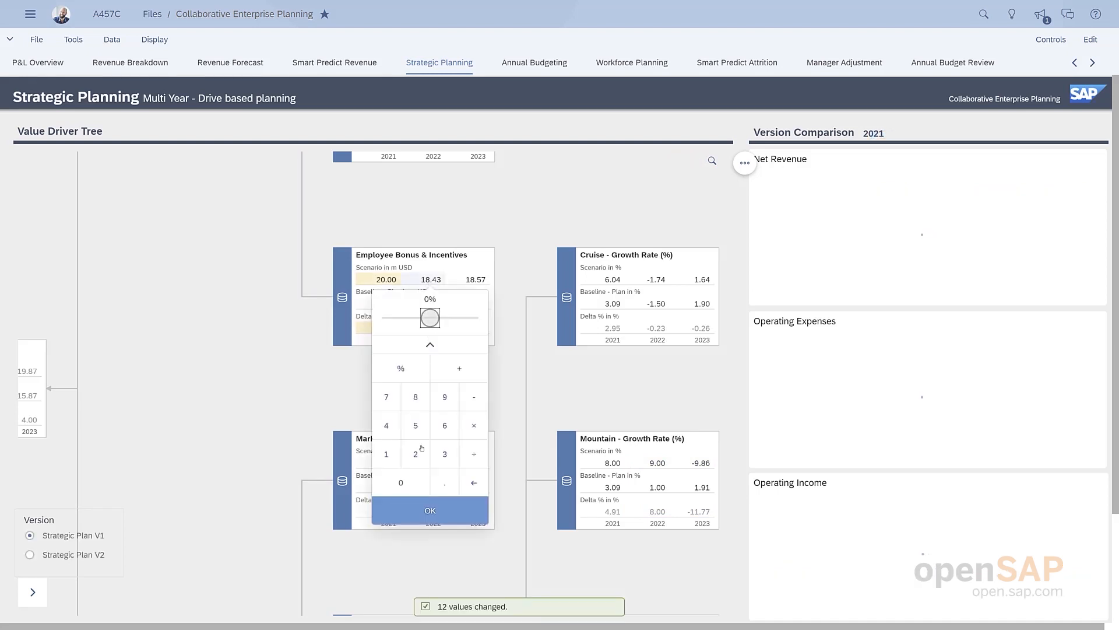
left_click(415, 458)
left_click(414, 480)
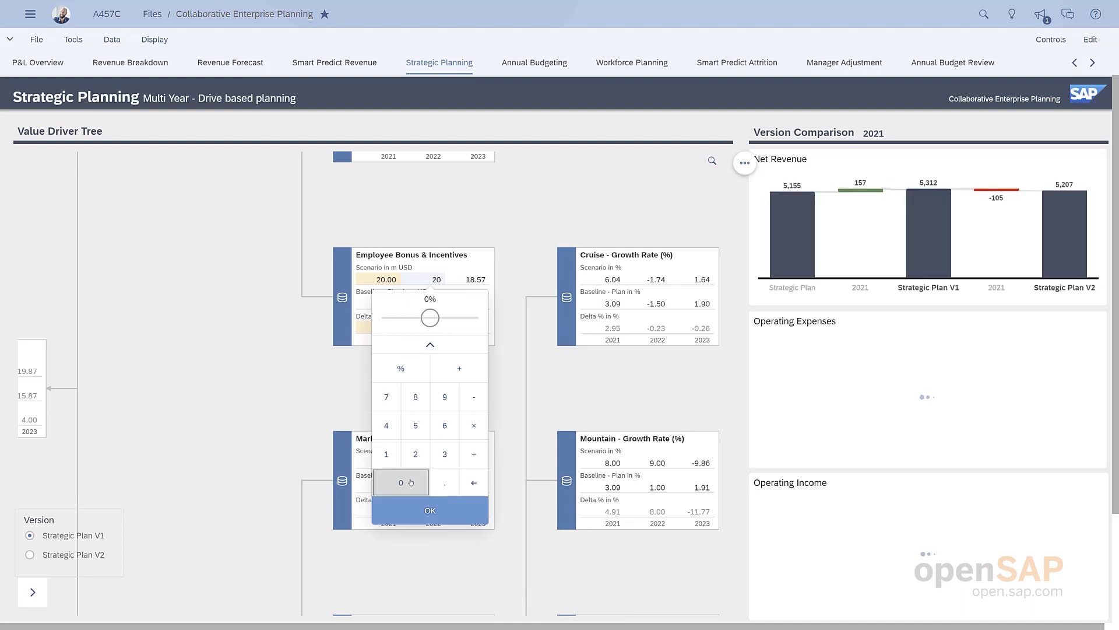
left_click(415, 511)
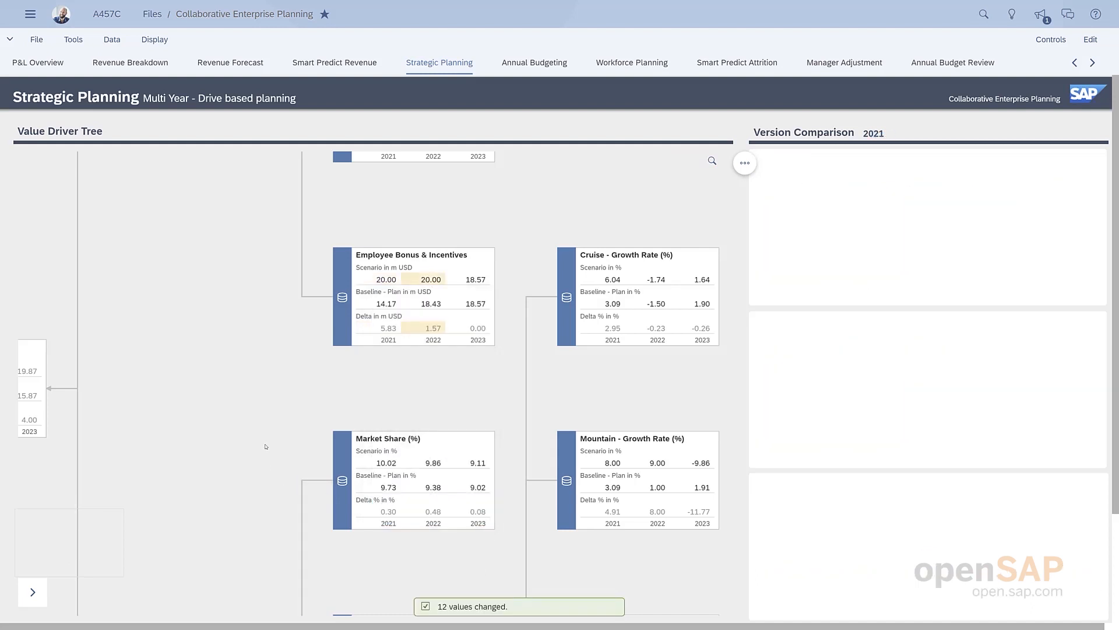
left_click_drag(265, 447, 420, 336)
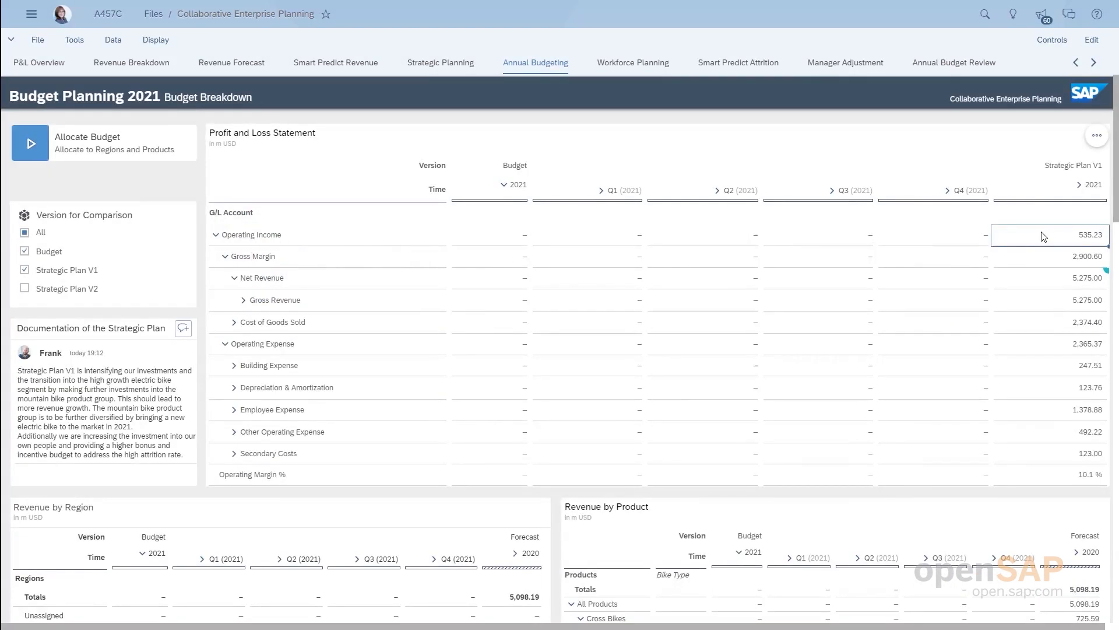
Step: Paste the Strategic Plan V1 Operating Income figures into the 2021 Budget column, giving 535.23
key("ctrl+c")
left_click(488, 239)
key("ctrl+v")
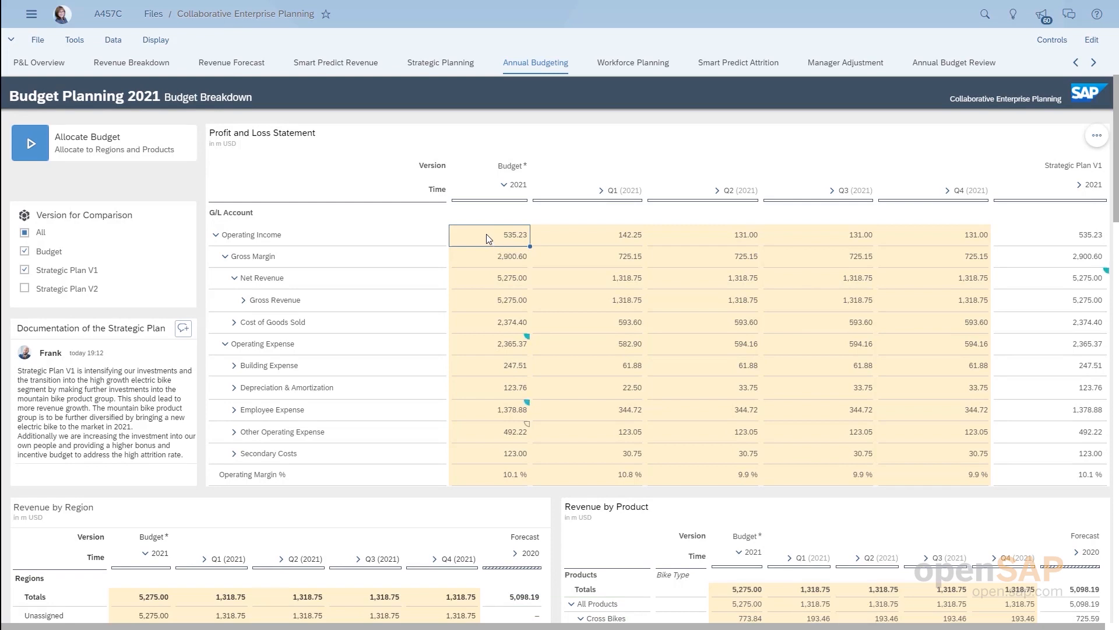
scroll(486, 234, "down", 3)
scroll(487, 233, "down", 4)
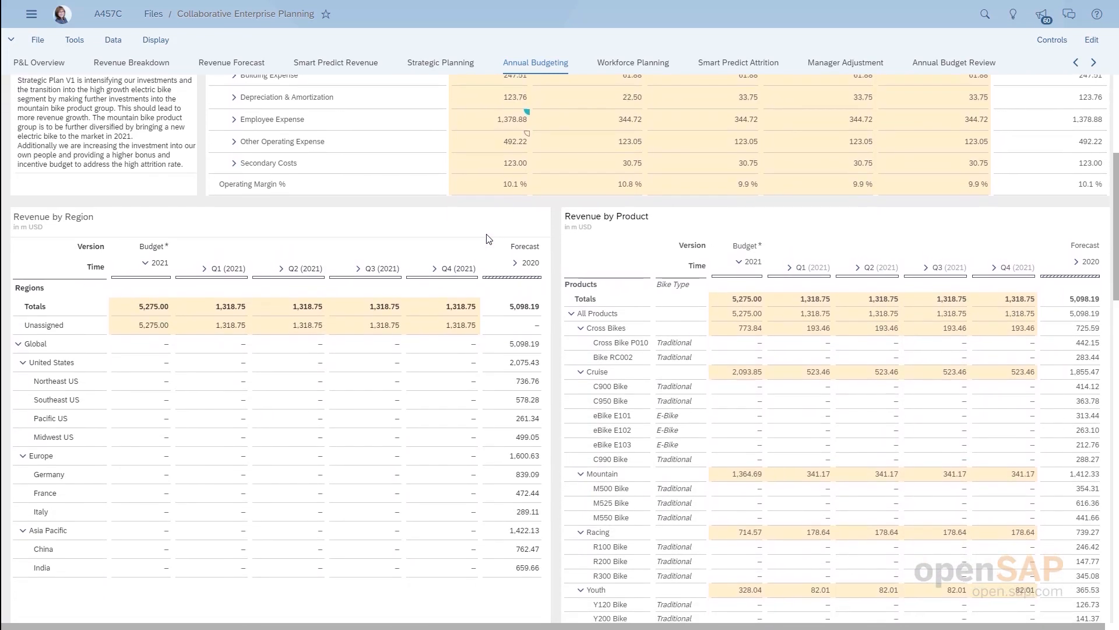
scroll(489, 238, "down", 1)
scroll(487, 238, "down", 1)
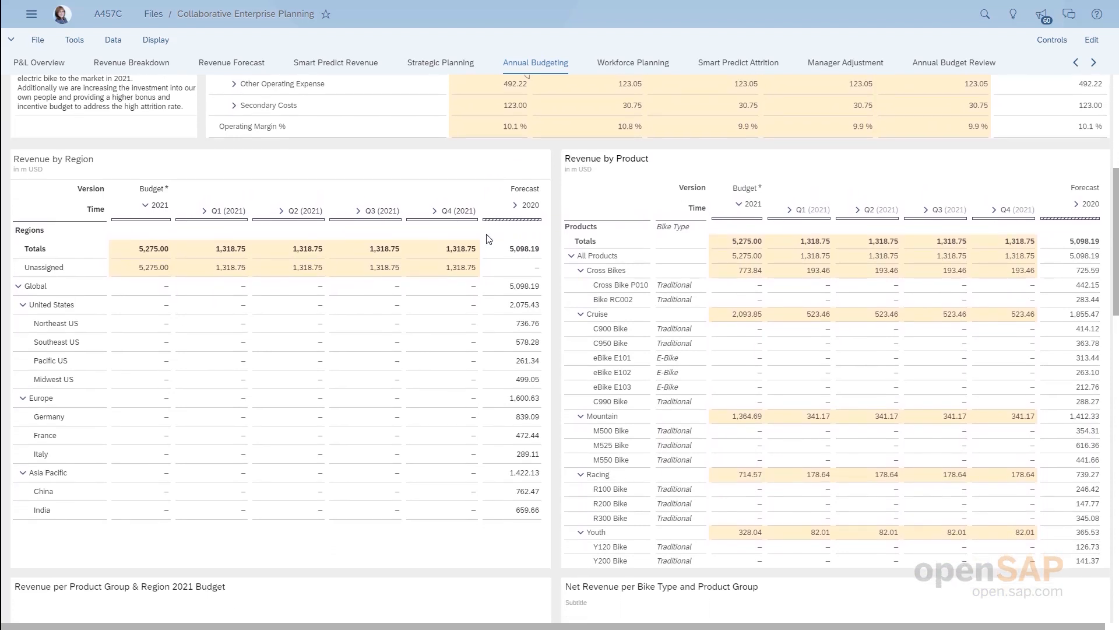
scroll(488, 238, "up", 5)
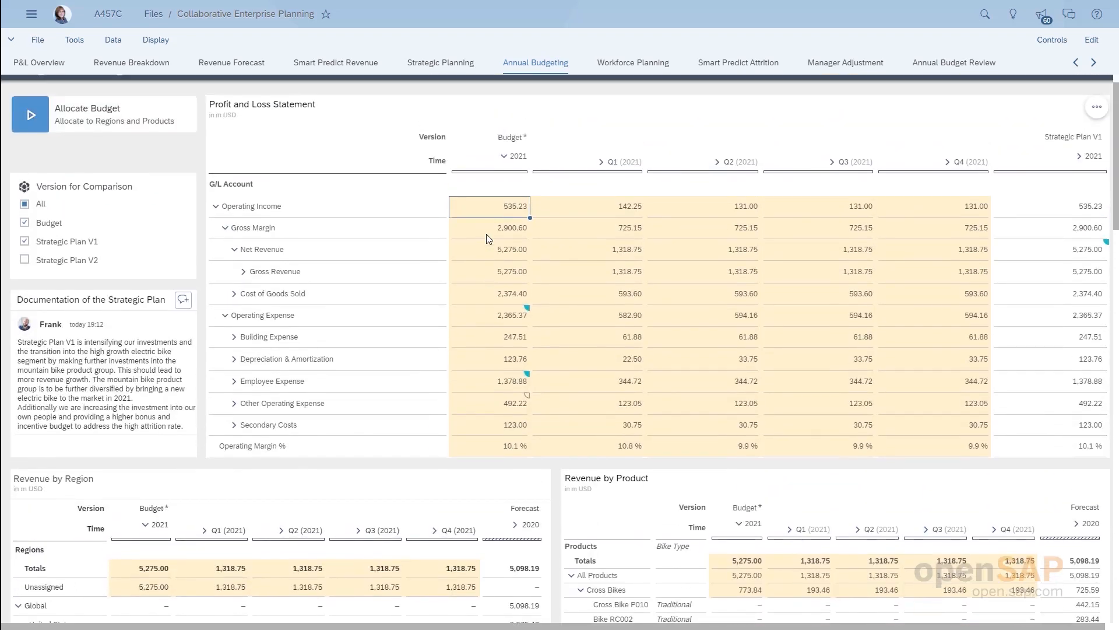
scroll(488, 238, "up", 1)
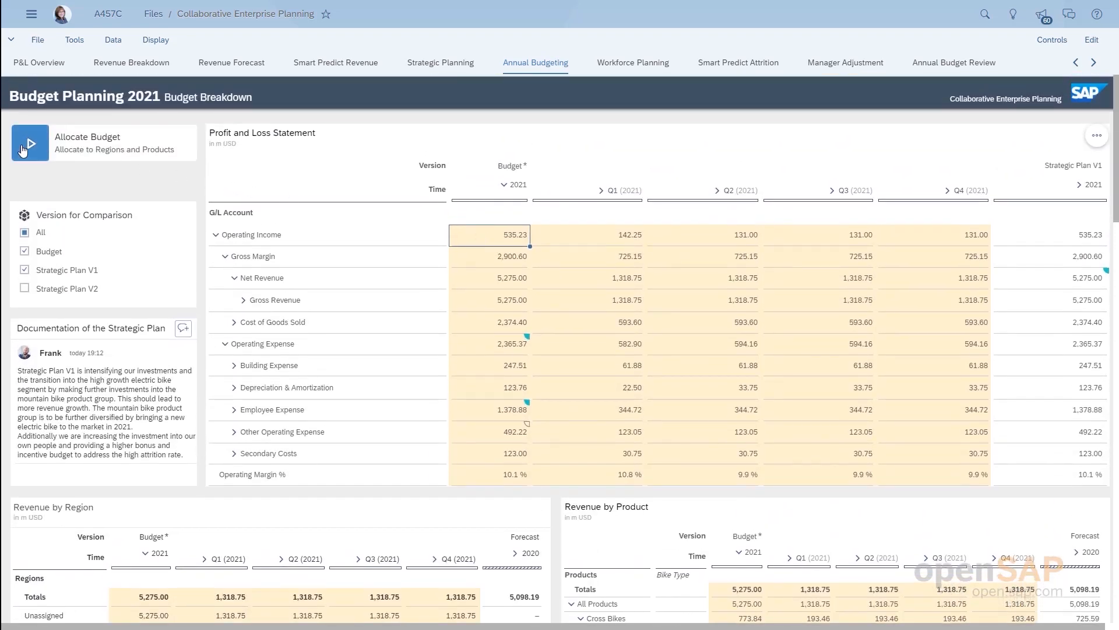
left_click(23, 151)
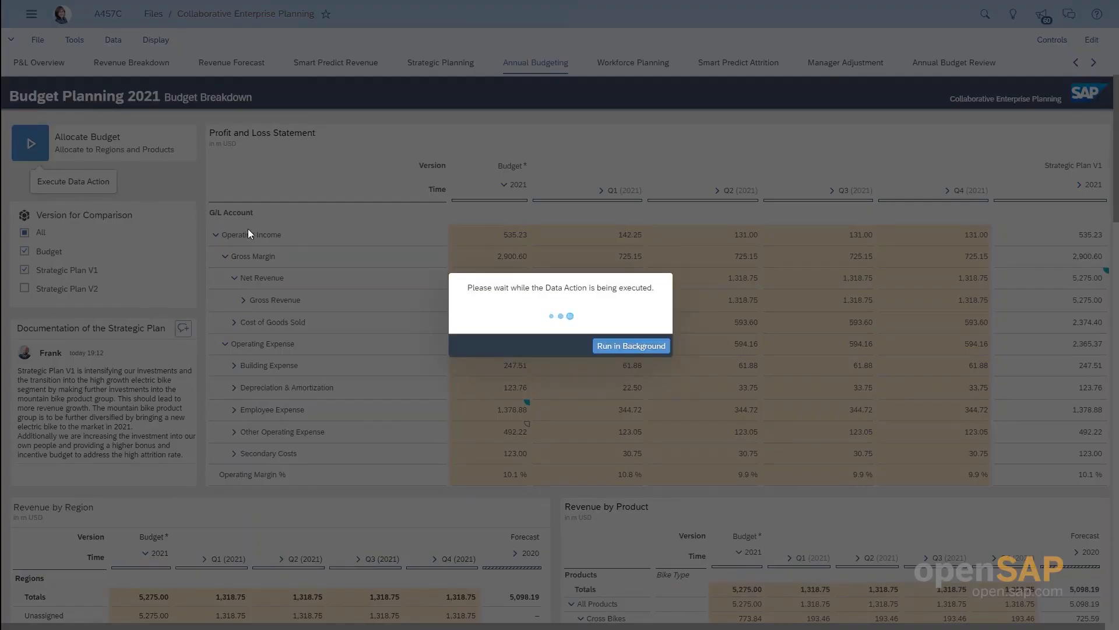
left_click(635, 349)
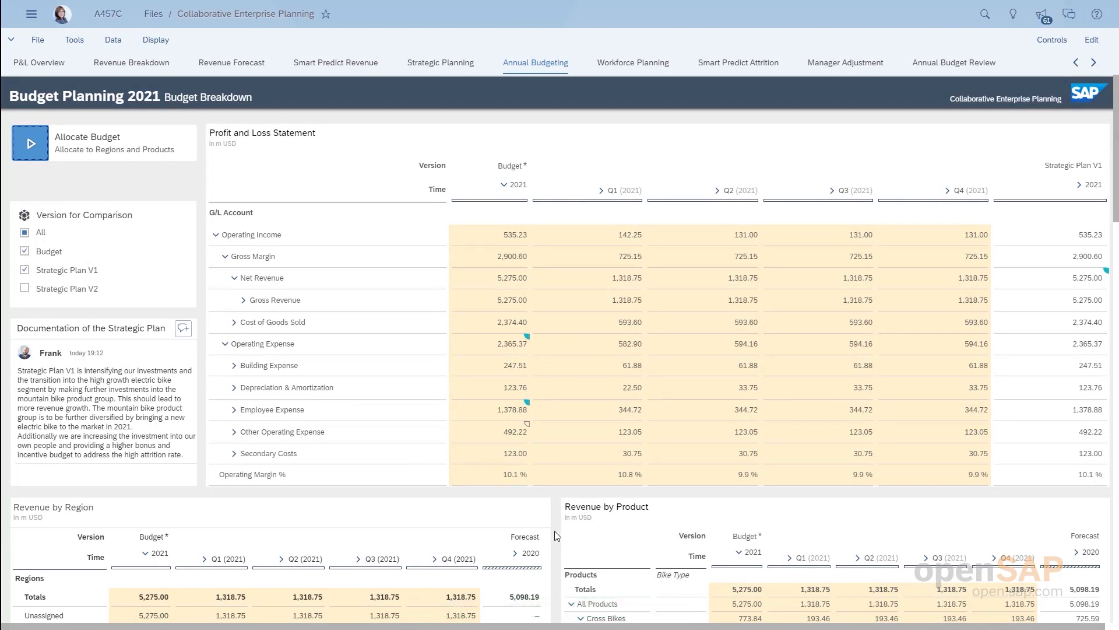
scroll(554, 531, "down", 6)
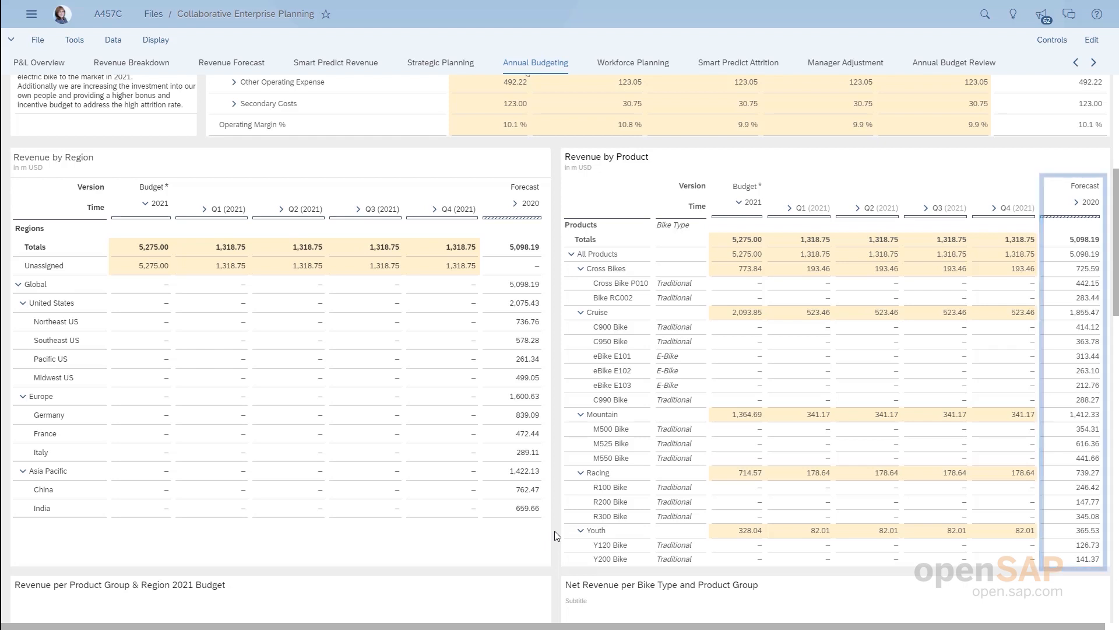
scroll(555, 530, "down", 6)
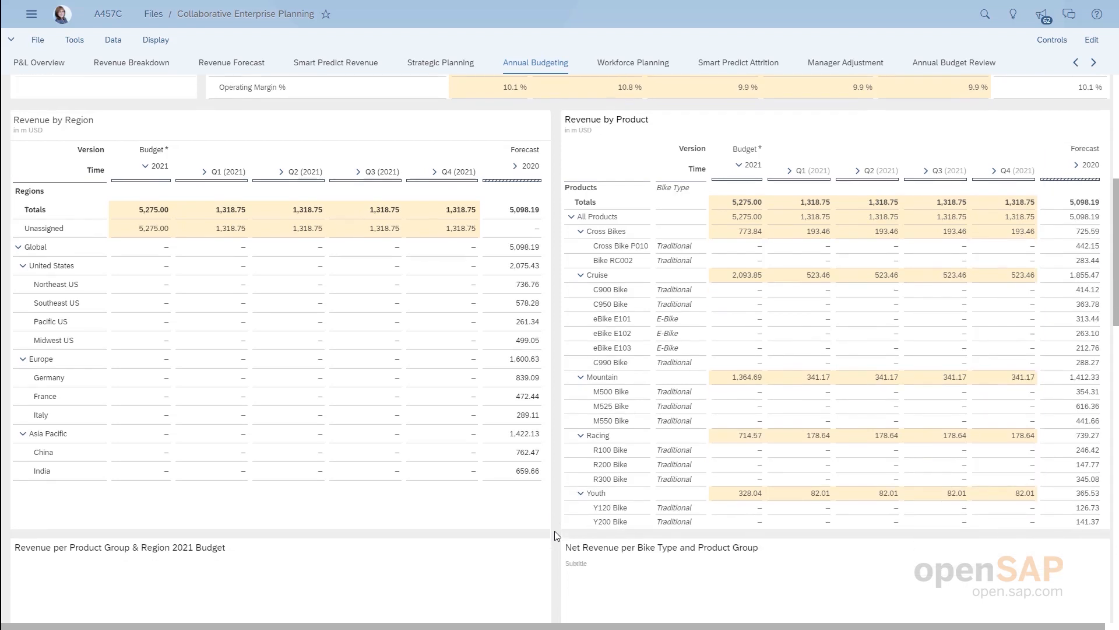
scroll(557, 535, "down", 5)
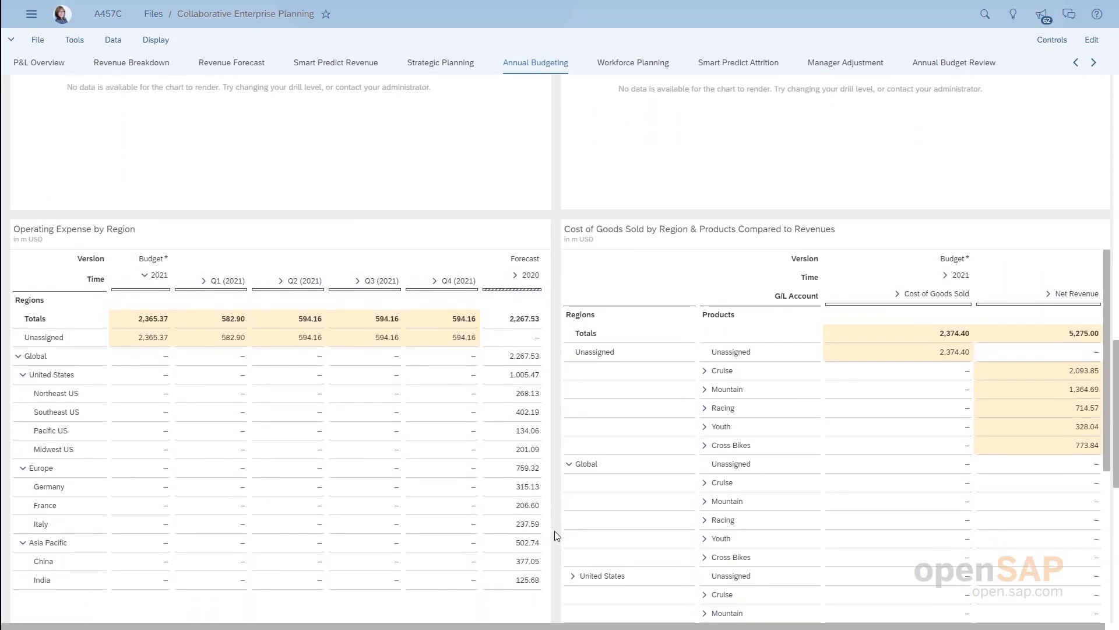
scroll(556, 536, "down", 1)
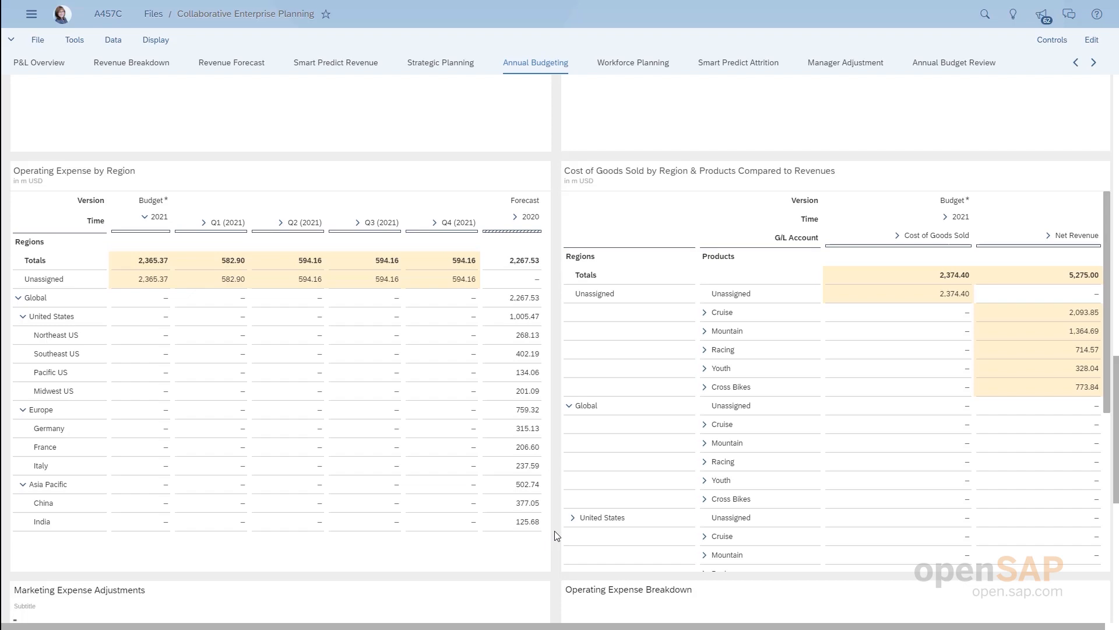
scroll(555, 536, "up", 6)
scroll(555, 536, "up", 4)
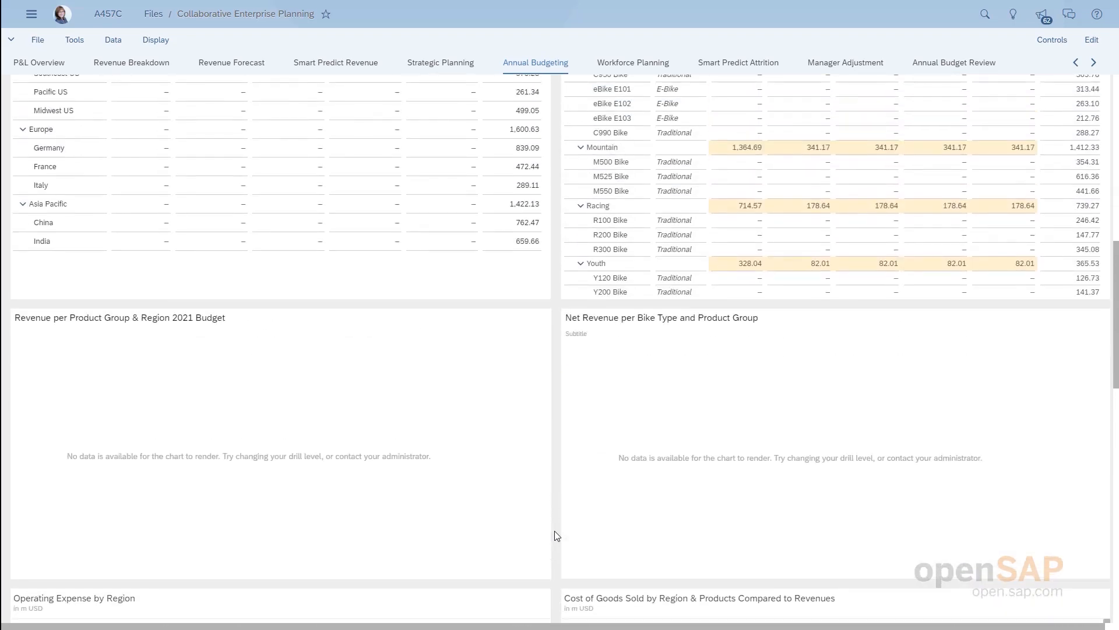
scroll(555, 536, "up", 2)
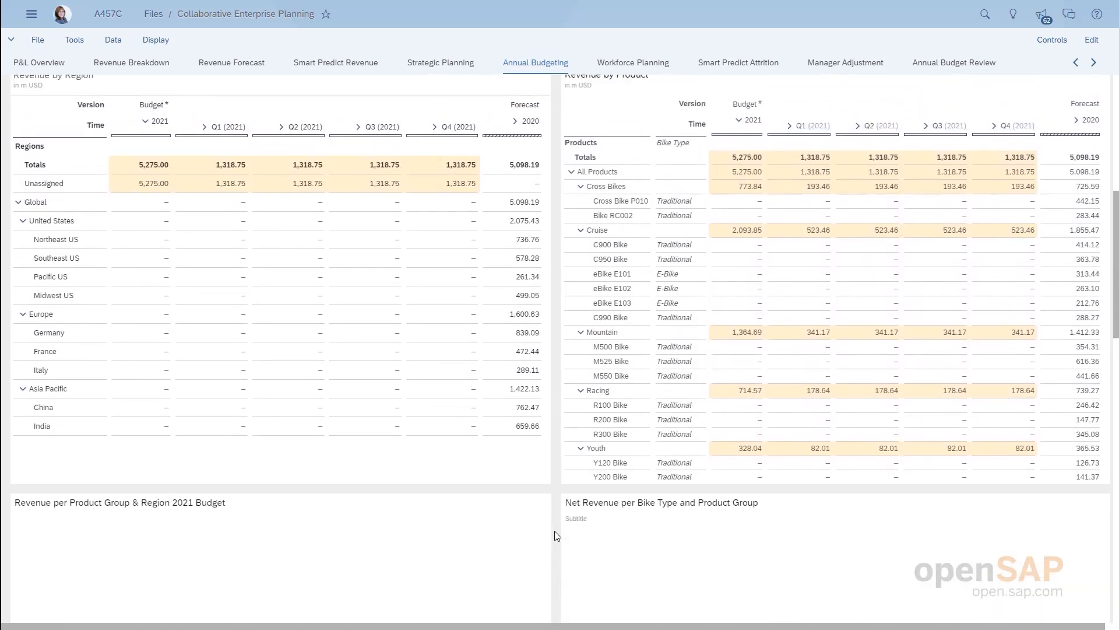
scroll(555, 530, "up", 1)
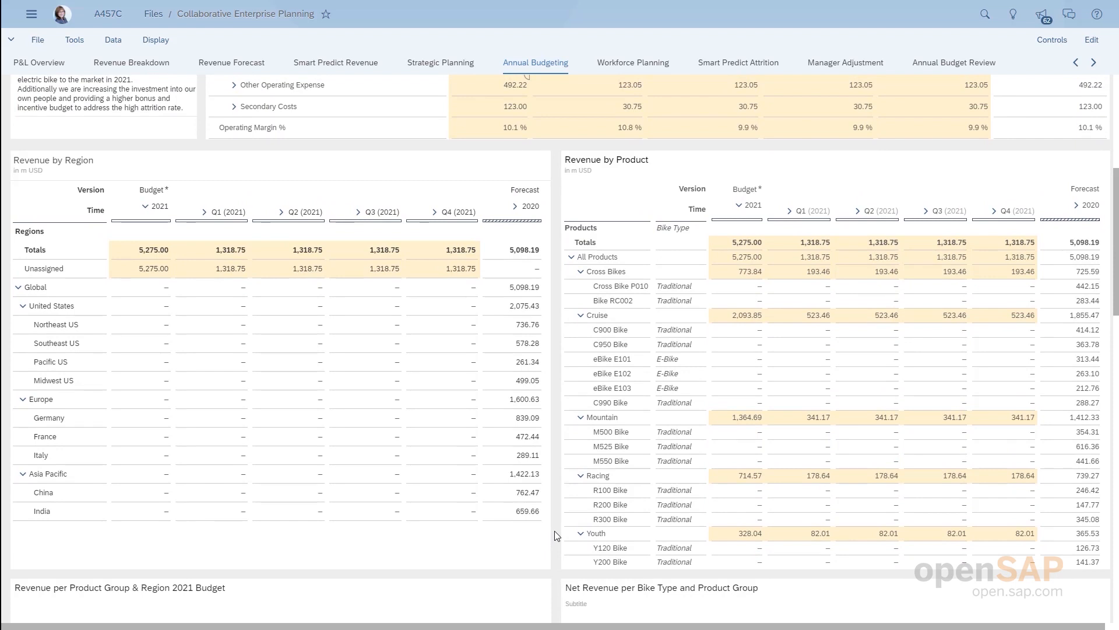
Step: Refresh the story's budget data
left_click(114, 40)
mouse_move(139, 82)
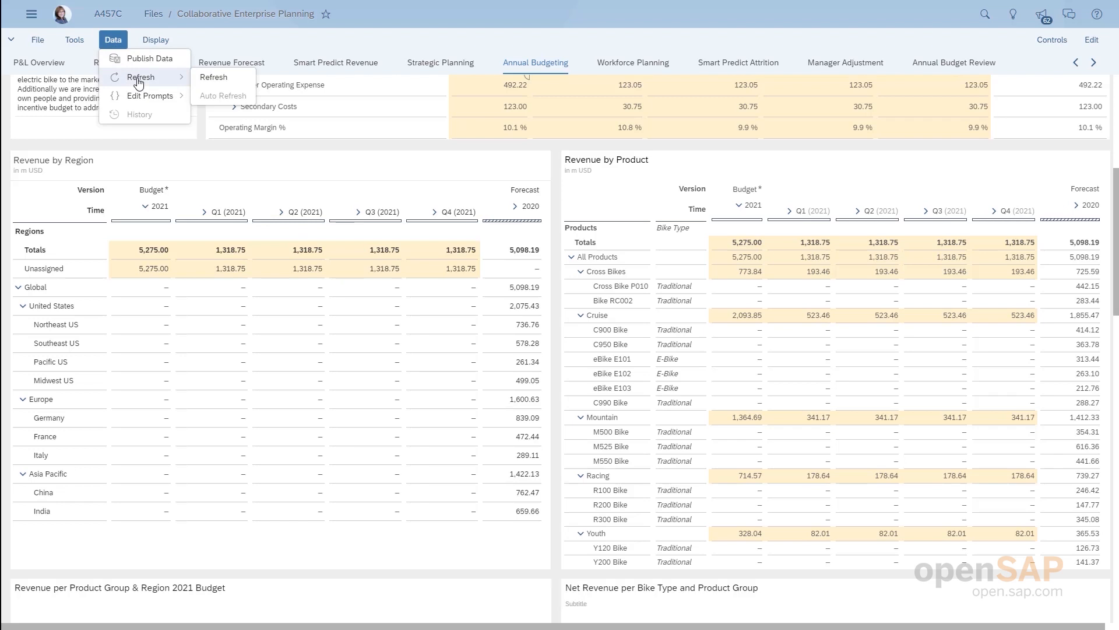
left_click(210, 80)
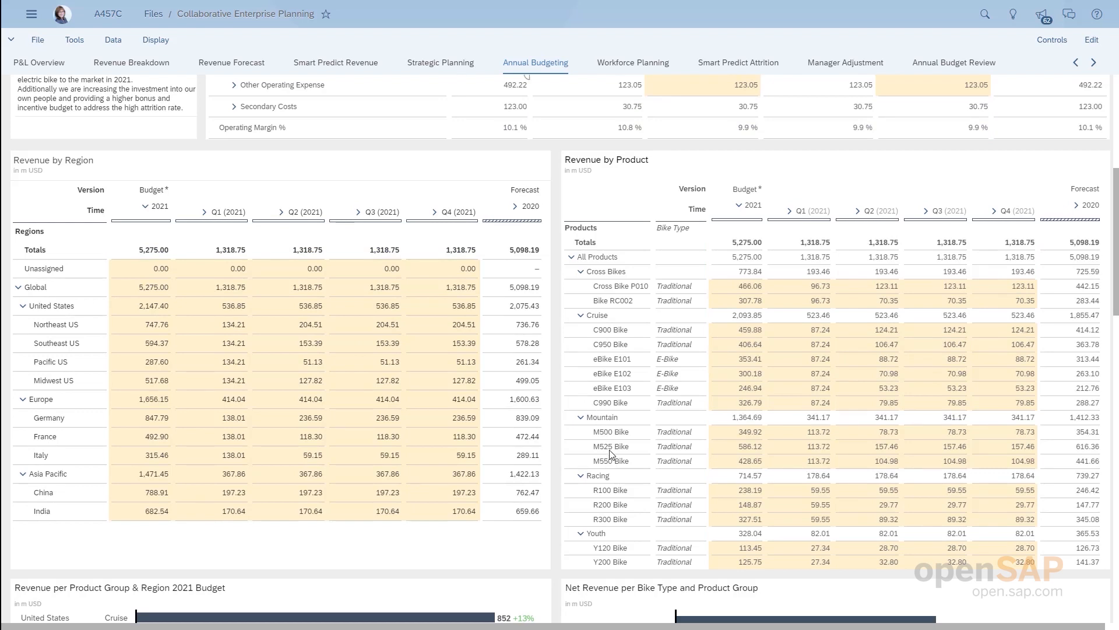
Step: Add M600e as a new product member below M550 Bike
right_click(615, 465)
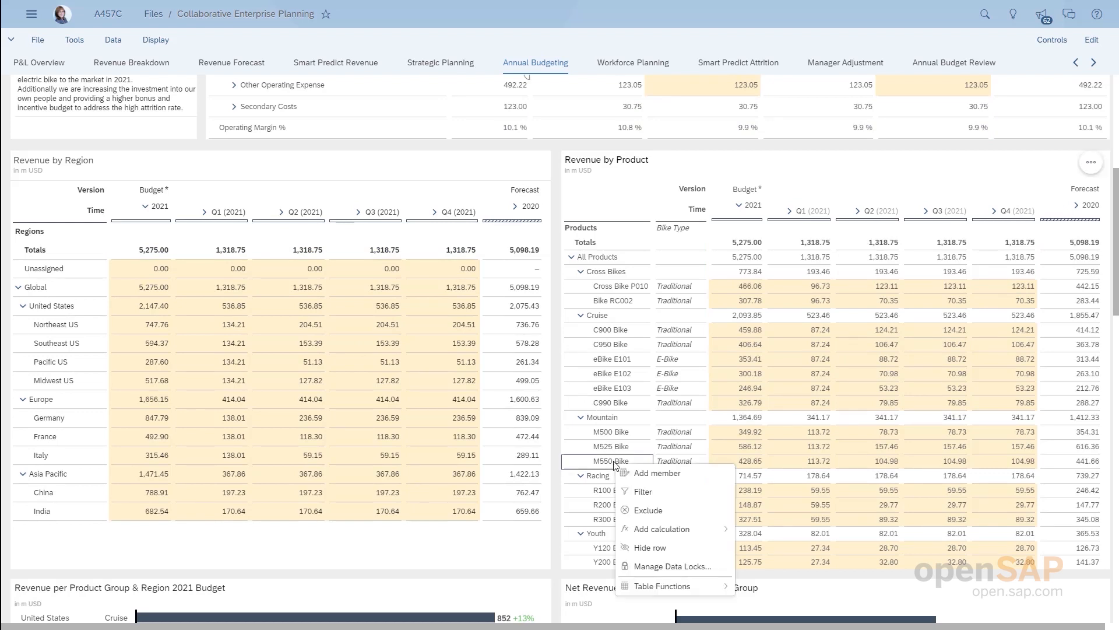
left_click(696, 484)
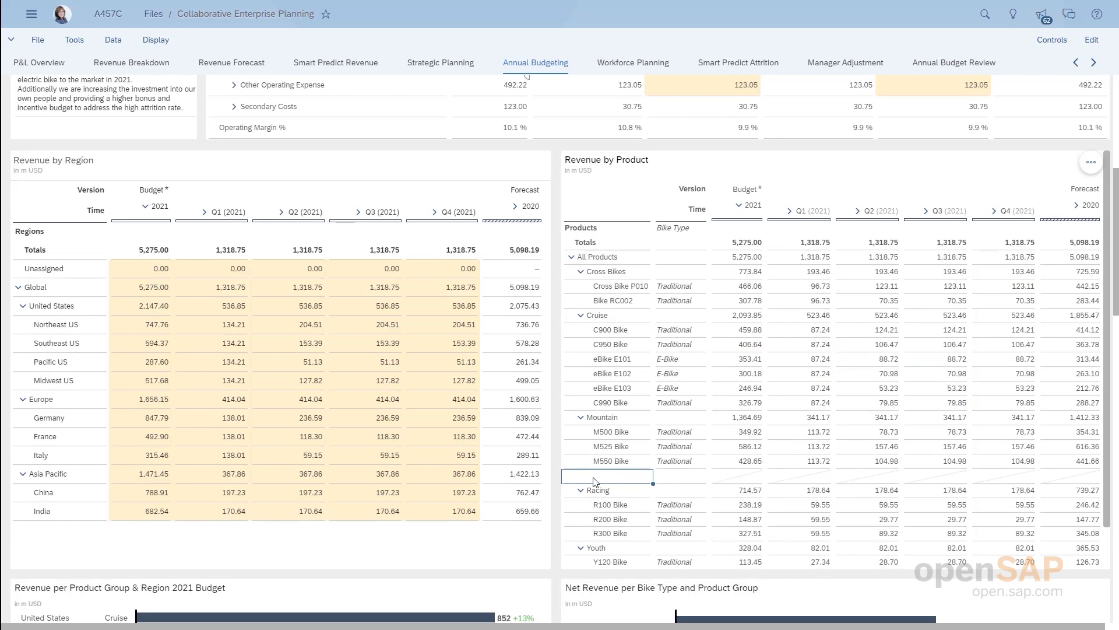
type("M")
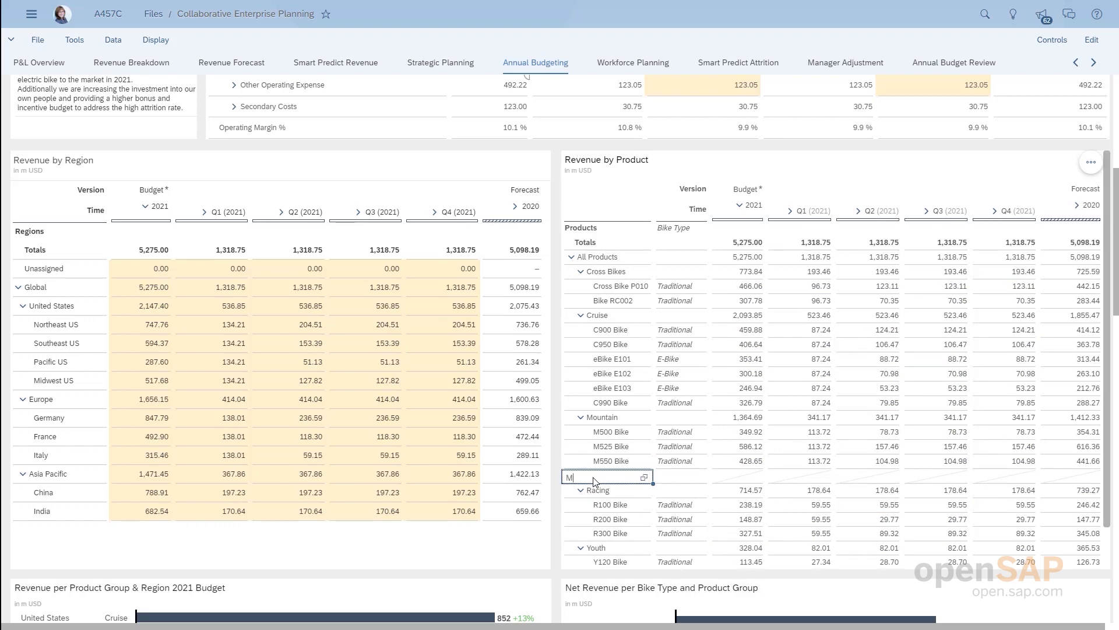
type("Z-")
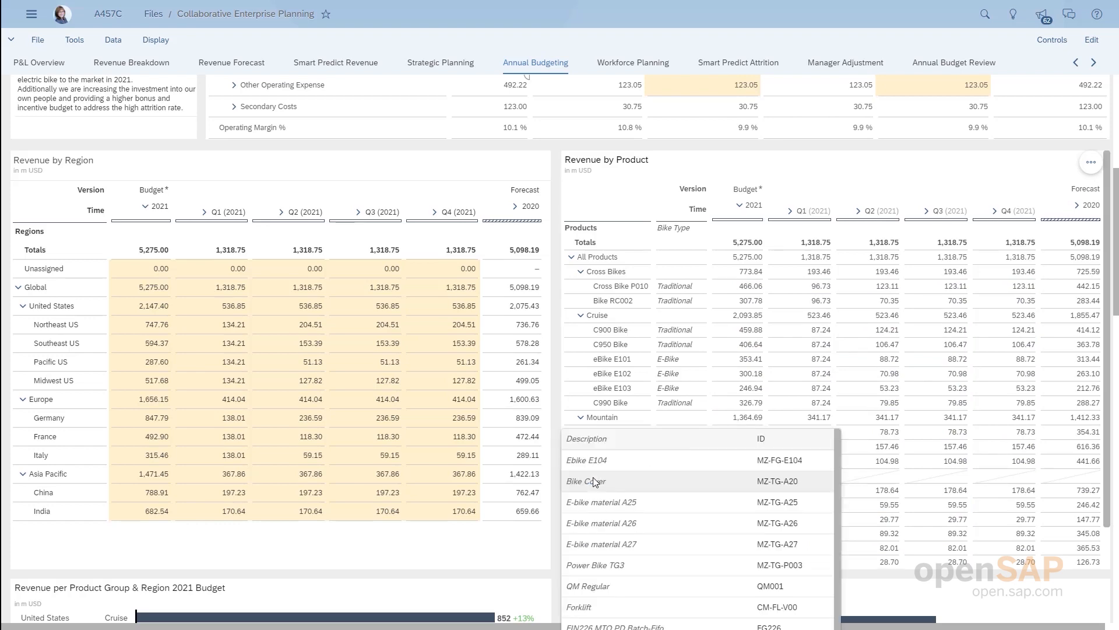
key("BackSpace")
key("BackSpace")
type("600e")
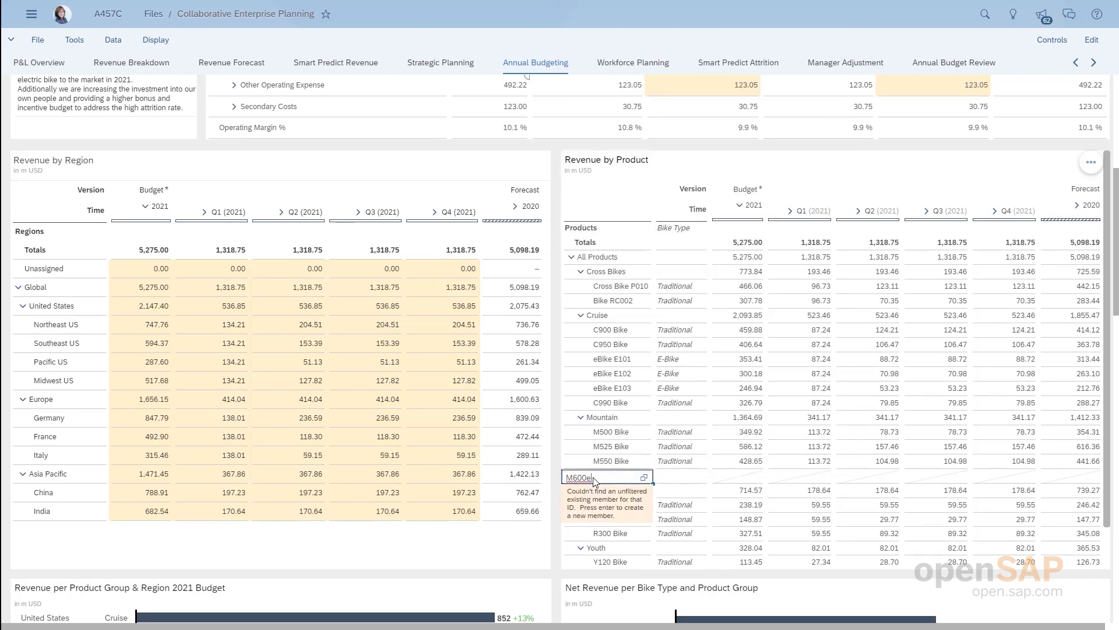
key("Return")
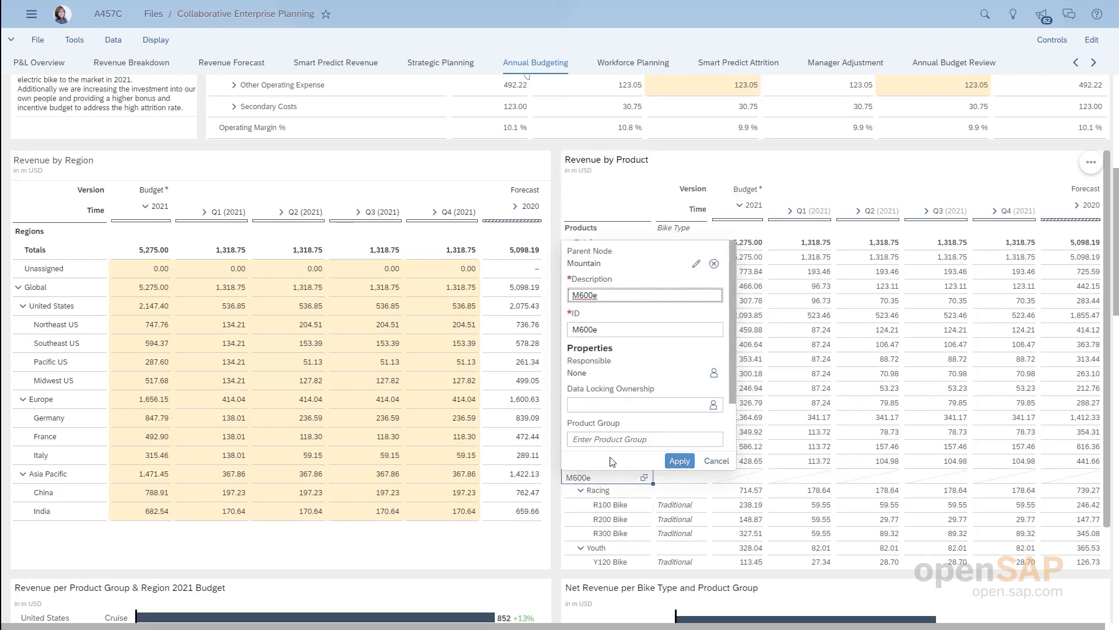
Step: Give M600e product group ZMTN and bike type E-Bike, and apply
left_click(625, 440)
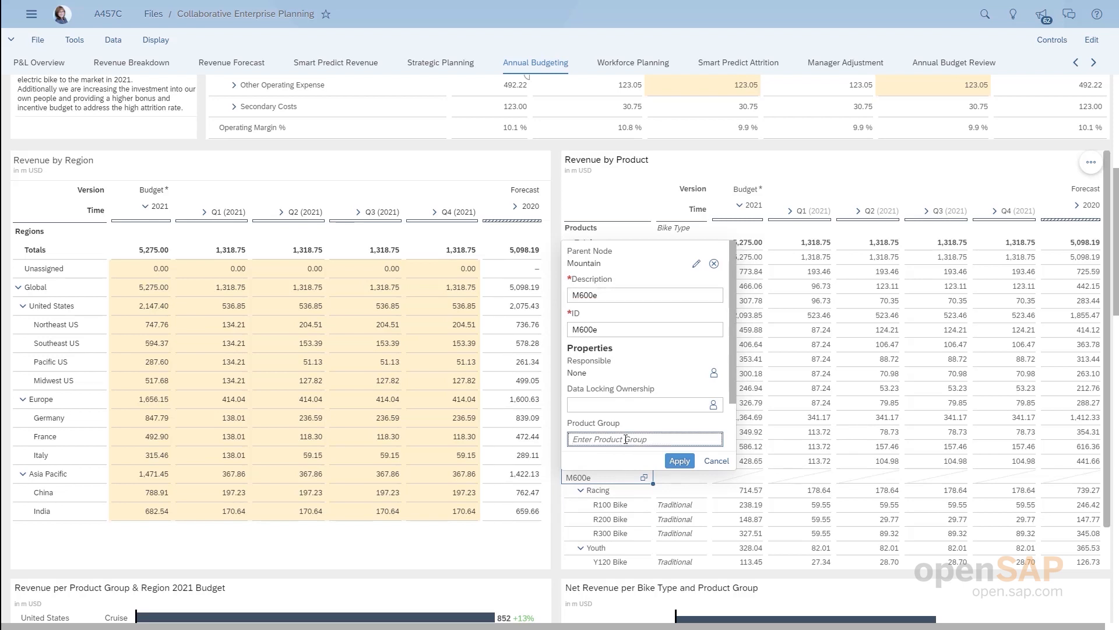
type("ZMTN")
scroll(625, 439, "down", 2)
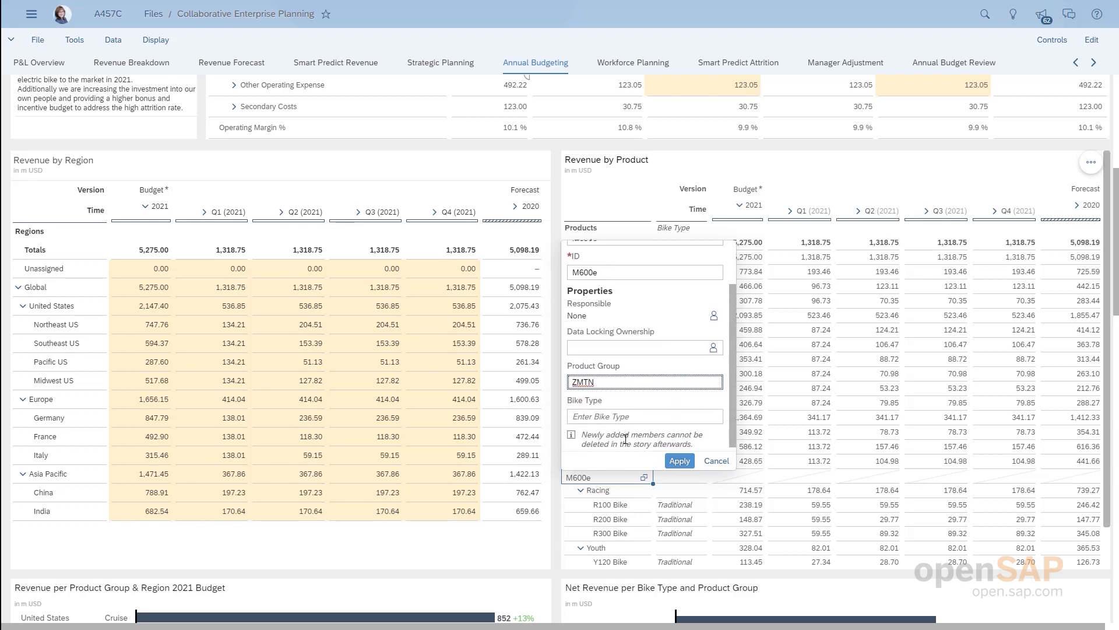
left_click(606, 415)
type("E")
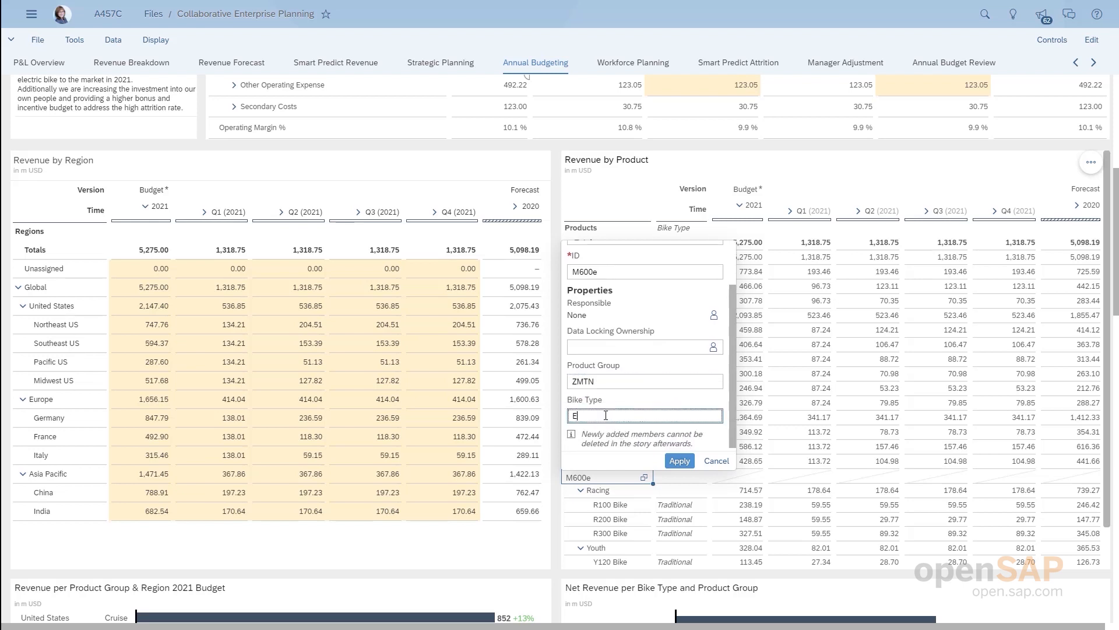
type("-Bike")
left_click(679, 461)
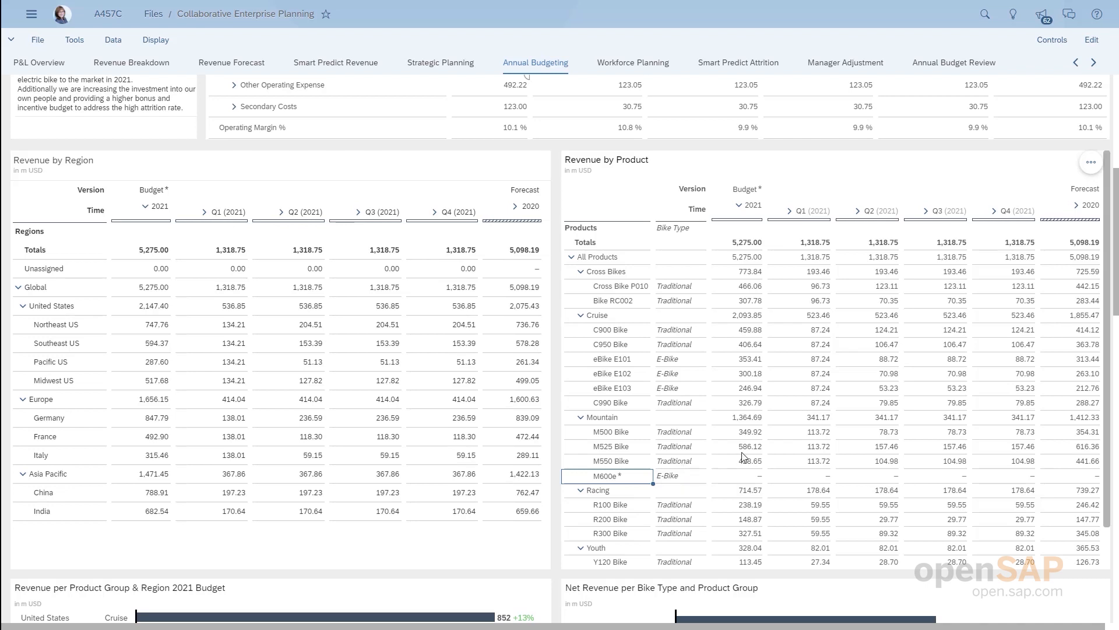
Step: Redistribute the 2021 budget across M525, M550 and M600e with weights 40, 40 and 20
left_click_drag(758, 448, 761, 482)
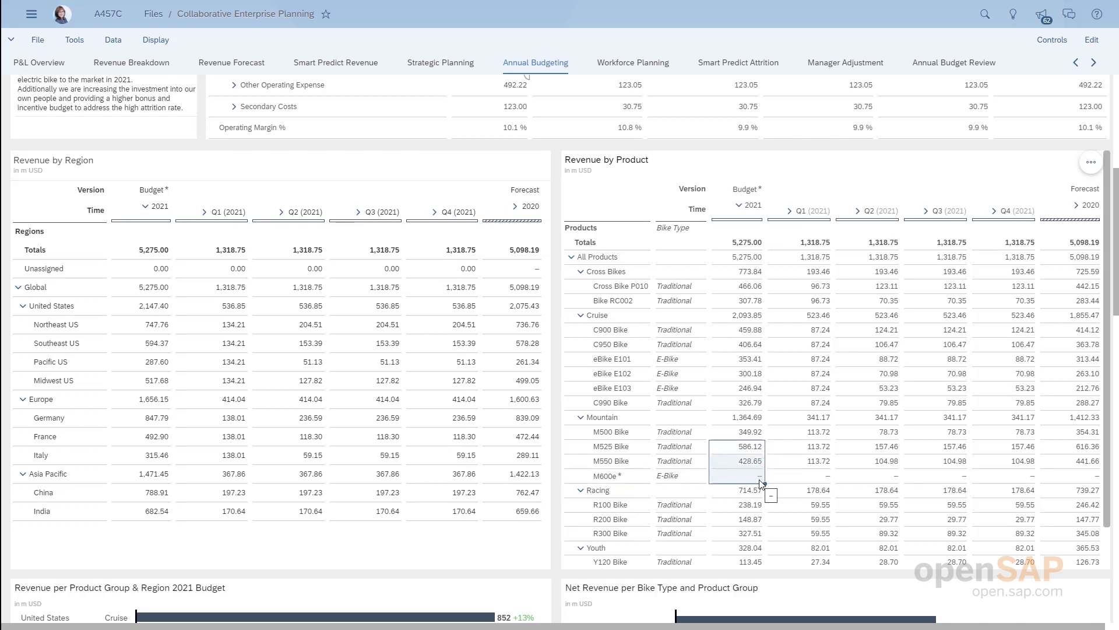
right_click(761, 482)
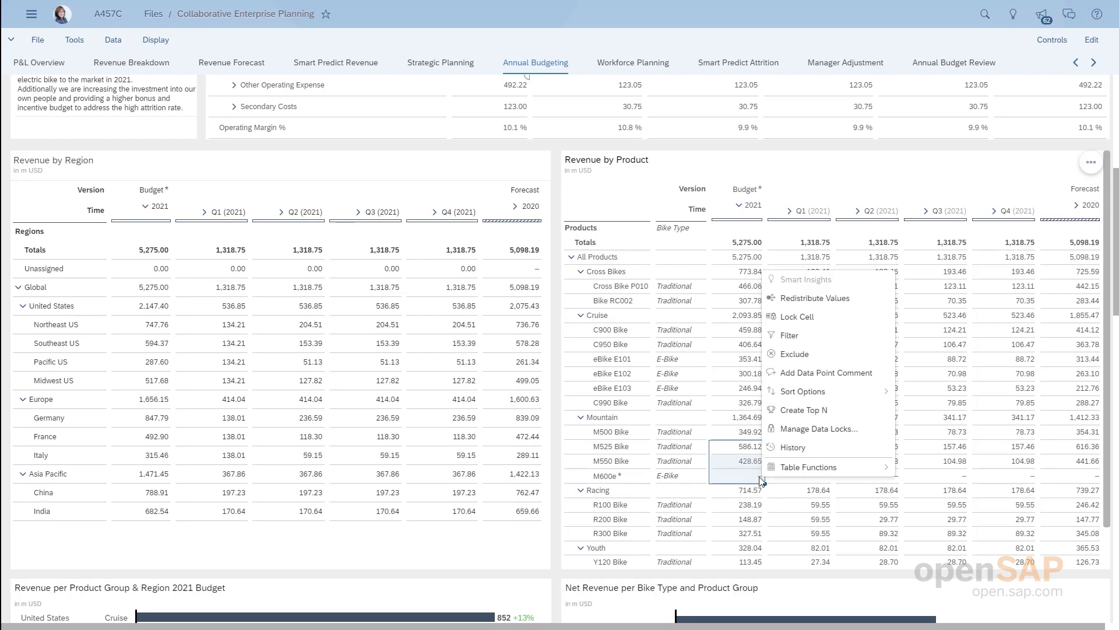
left_click(854, 302)
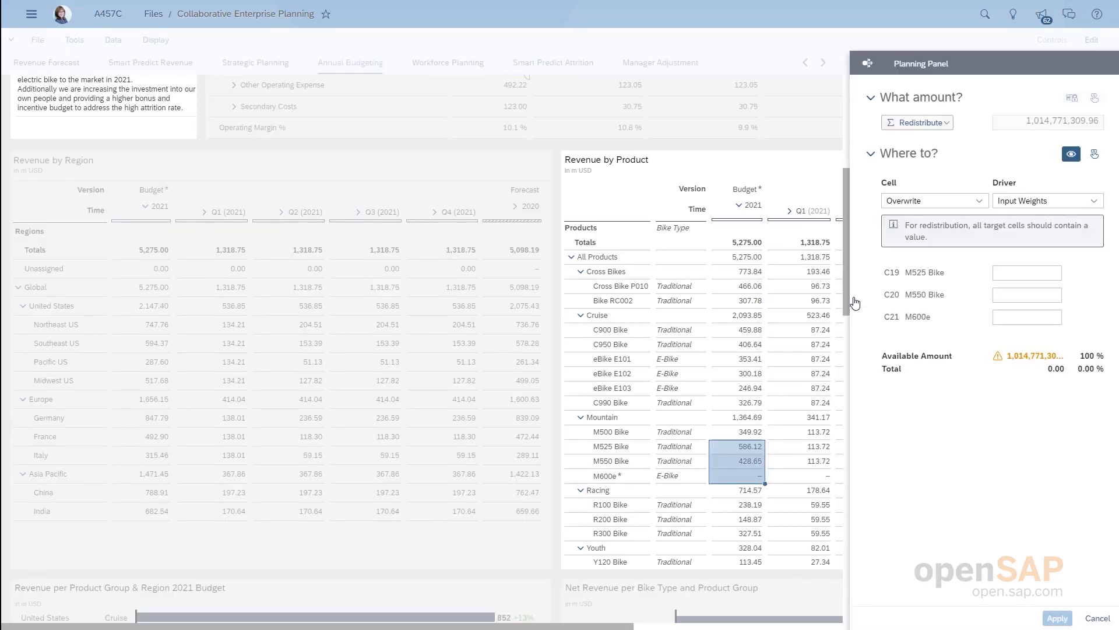
left_click(1021, 273)
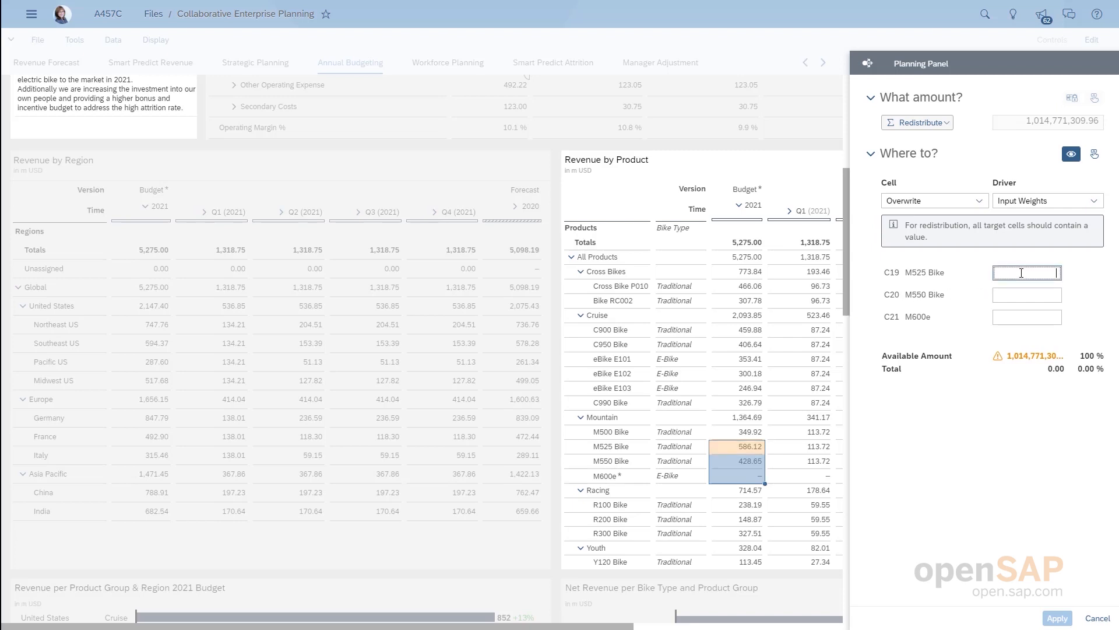
type("40")
left_click(1028, 296)
type("40")
left_click(1028, 316)
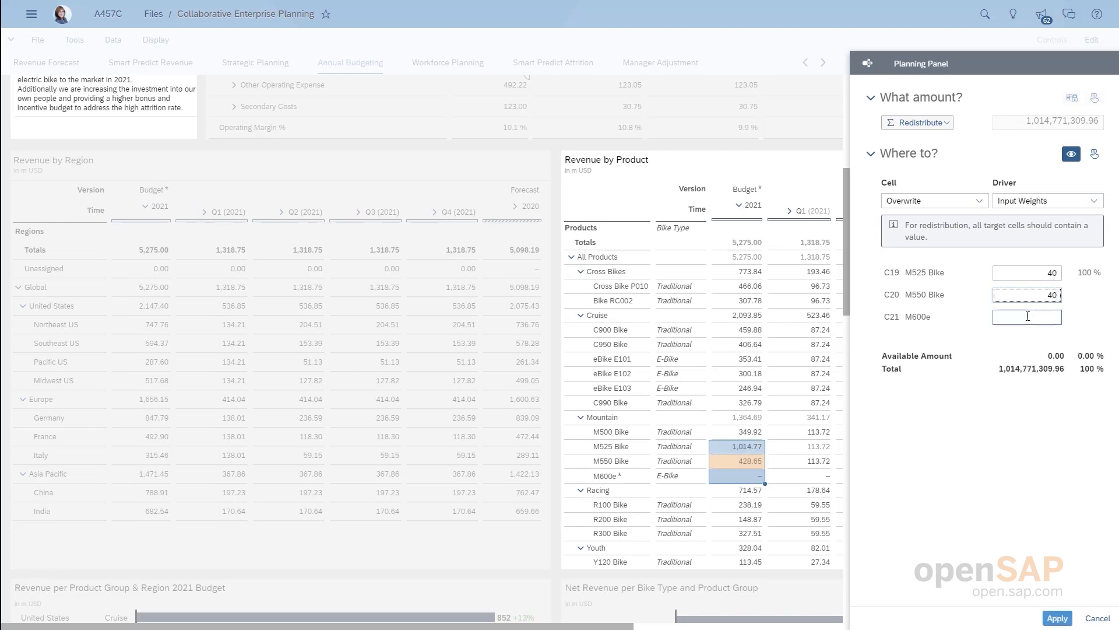
type("20")
left_click(1042, 398)
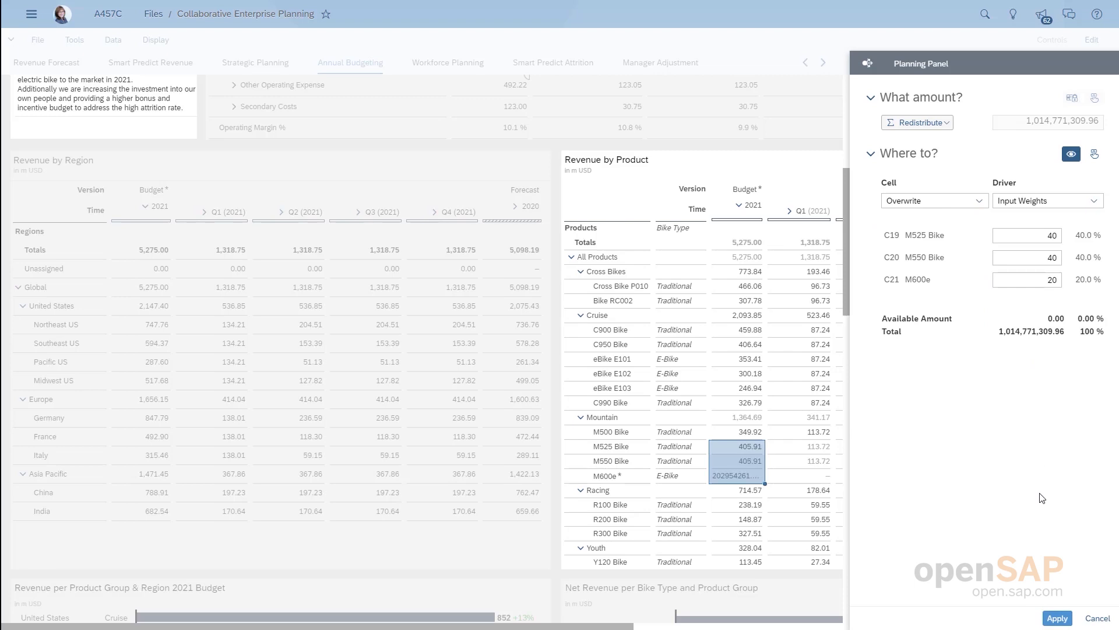
left_click(1059, 620)
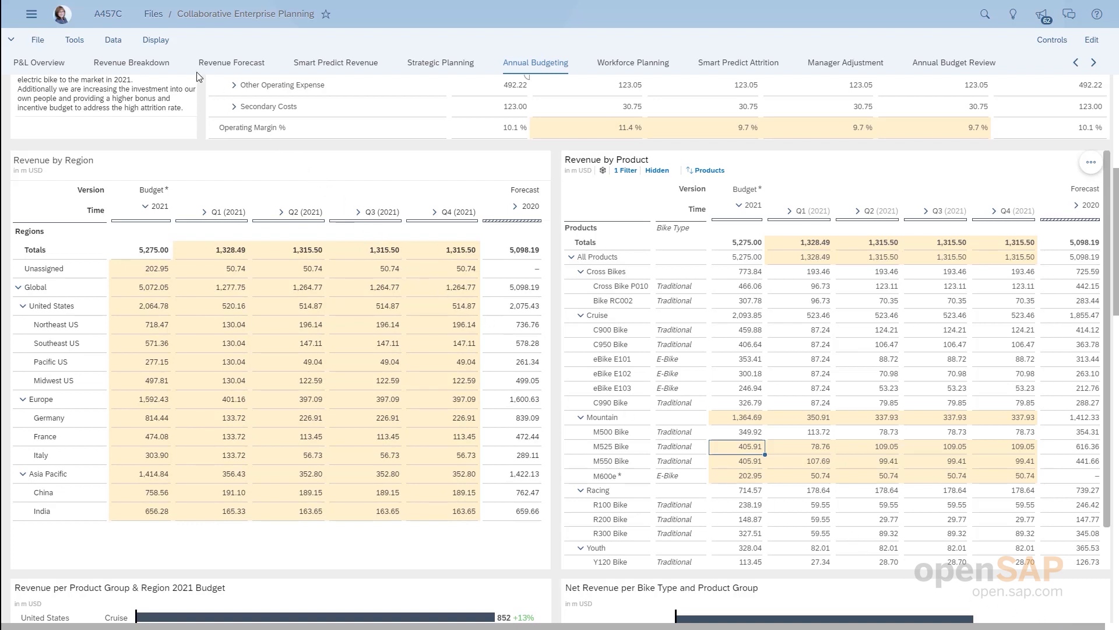
left_click(111, 40)
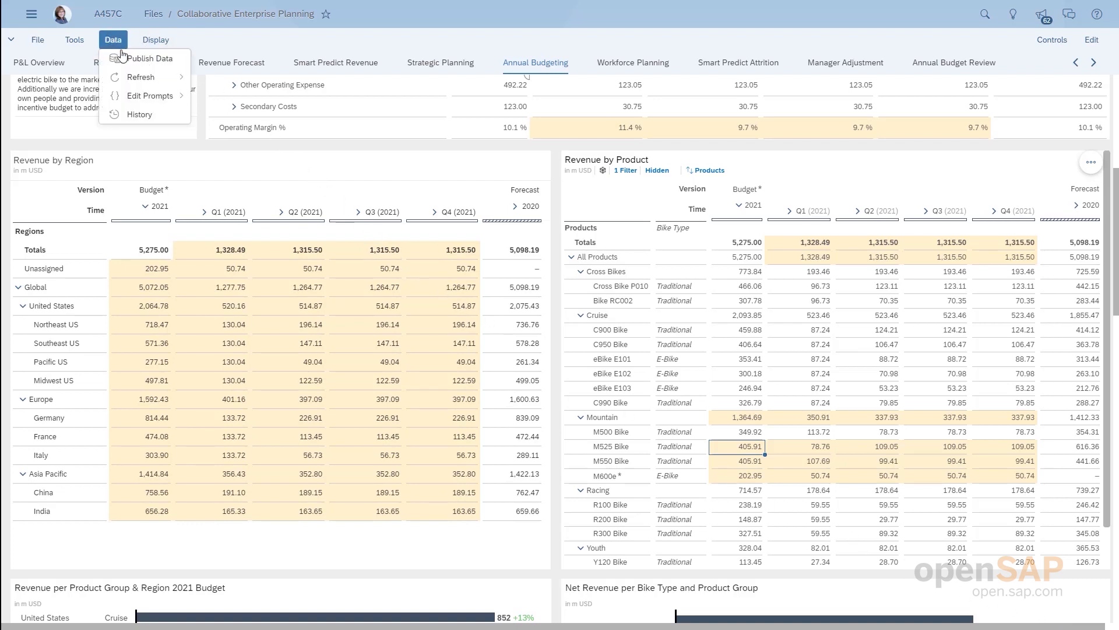
left_click(127, 61)
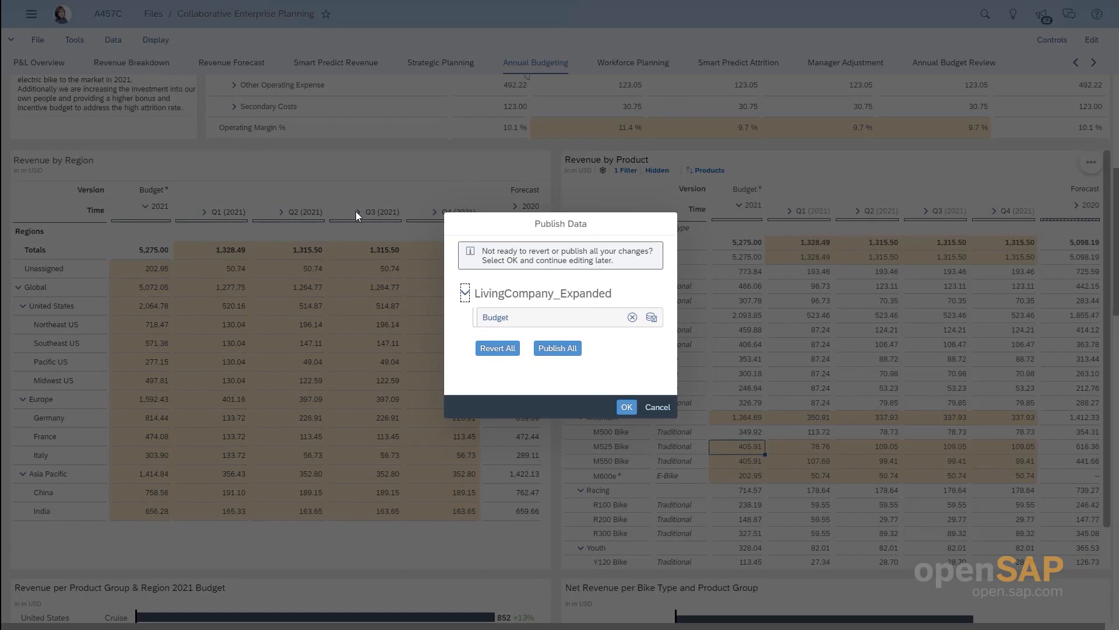
left_click(557, 349)
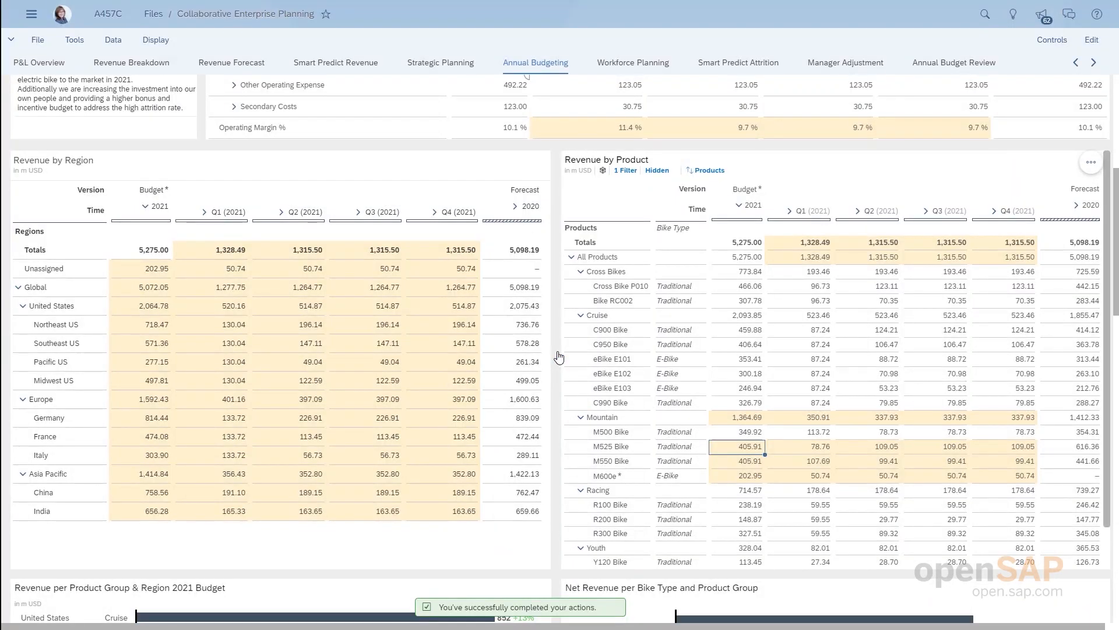
scroll(559, 357, "down", 10)
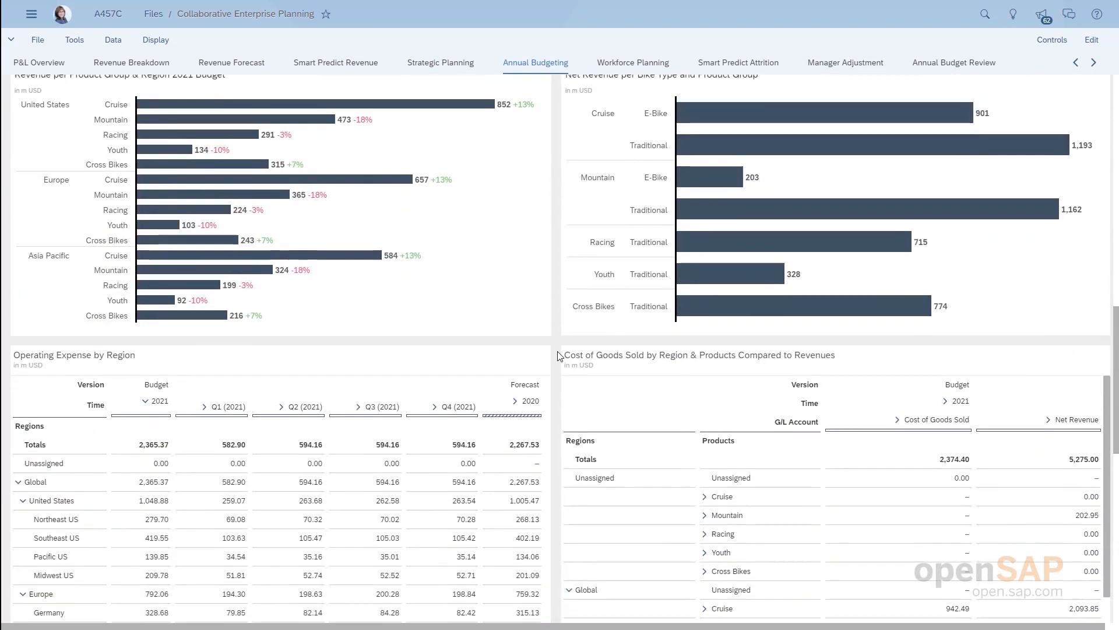
scroll(558, 356, "down", 5)
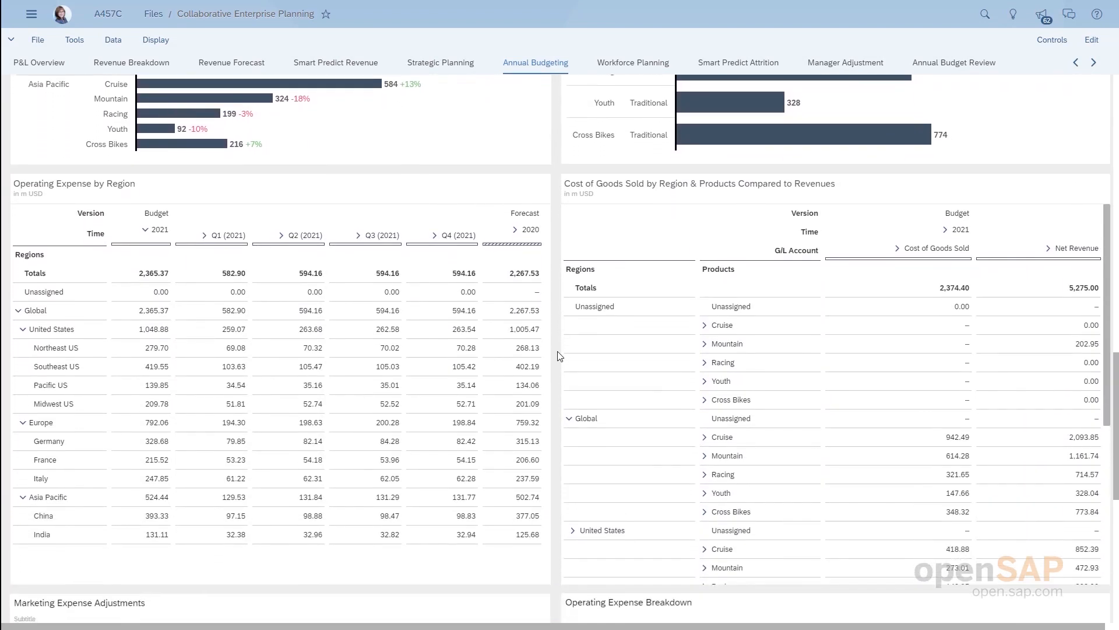
scroll(559, 356, "down", 5)
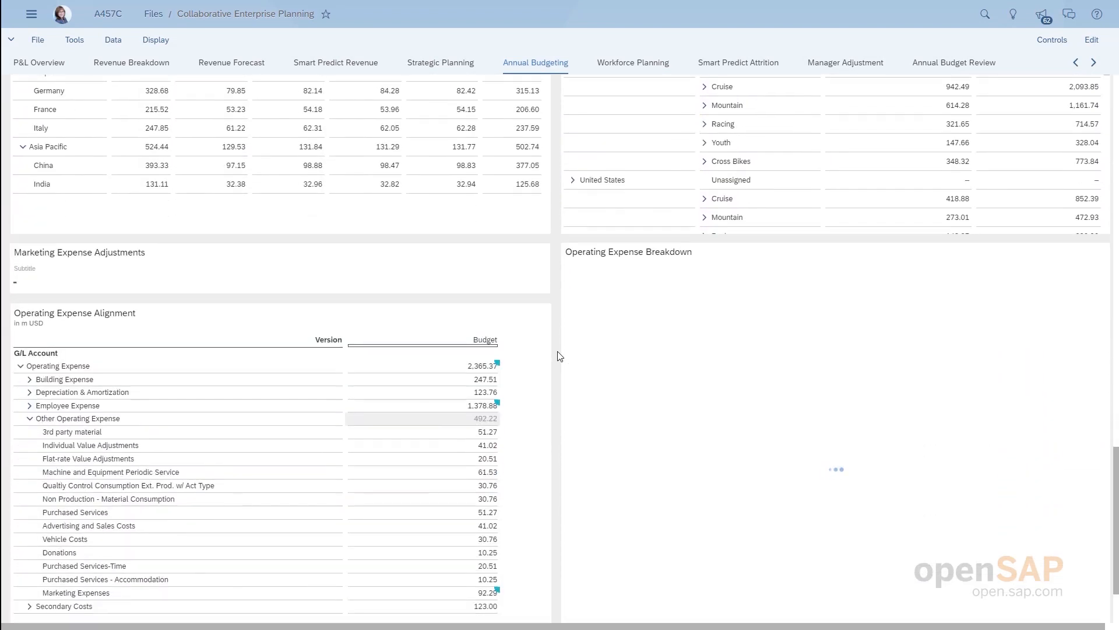
scroll(559, 357, "down", 1)
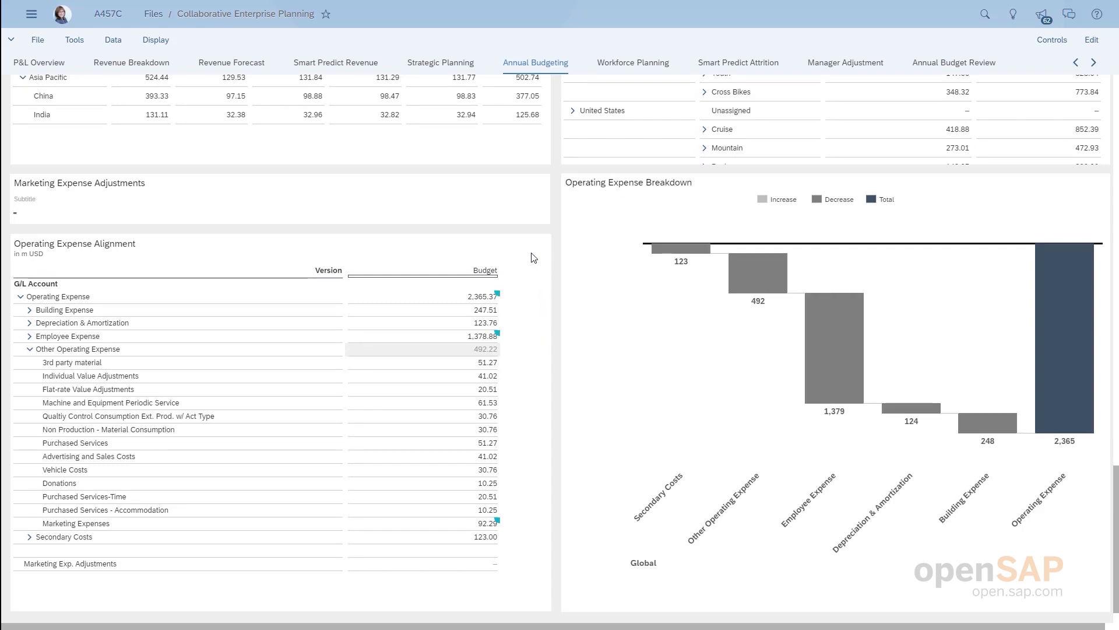
Step: Post a table comment mentioning a colleague: 'Expense budget has been distributed by region and products, please continue bottom up'
left_click(566, 249)
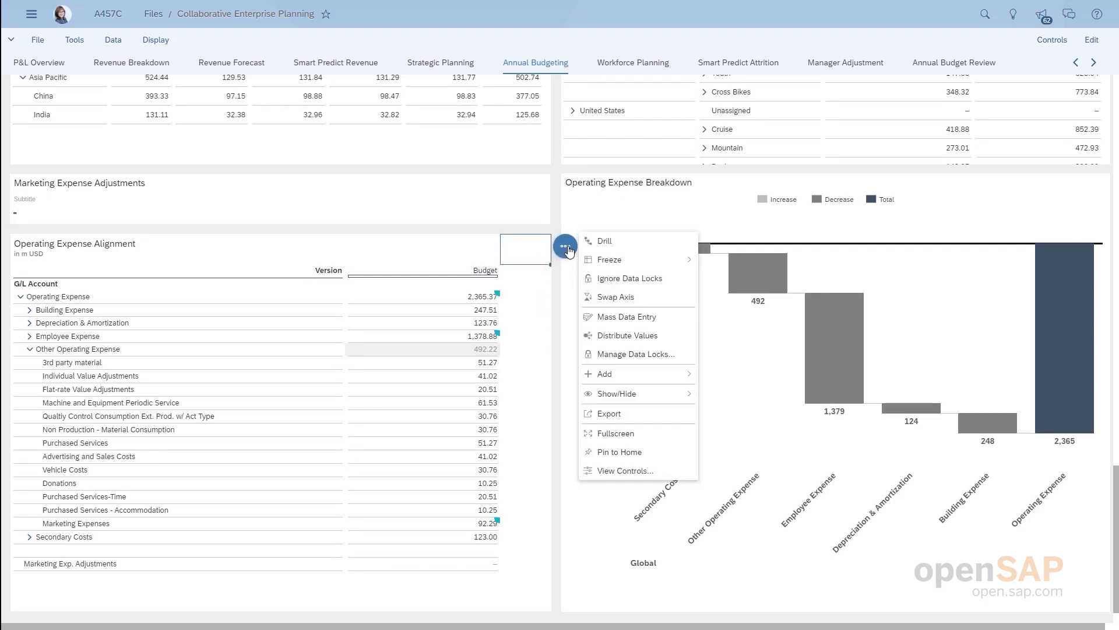
mouse_move(630, 375)
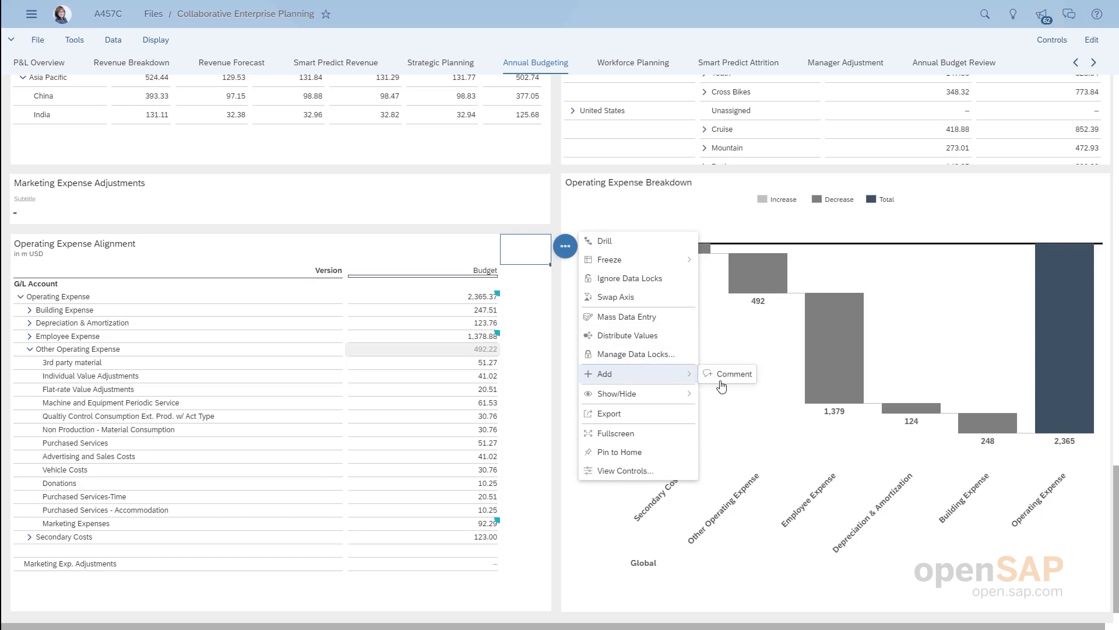
left_click(731, 376)
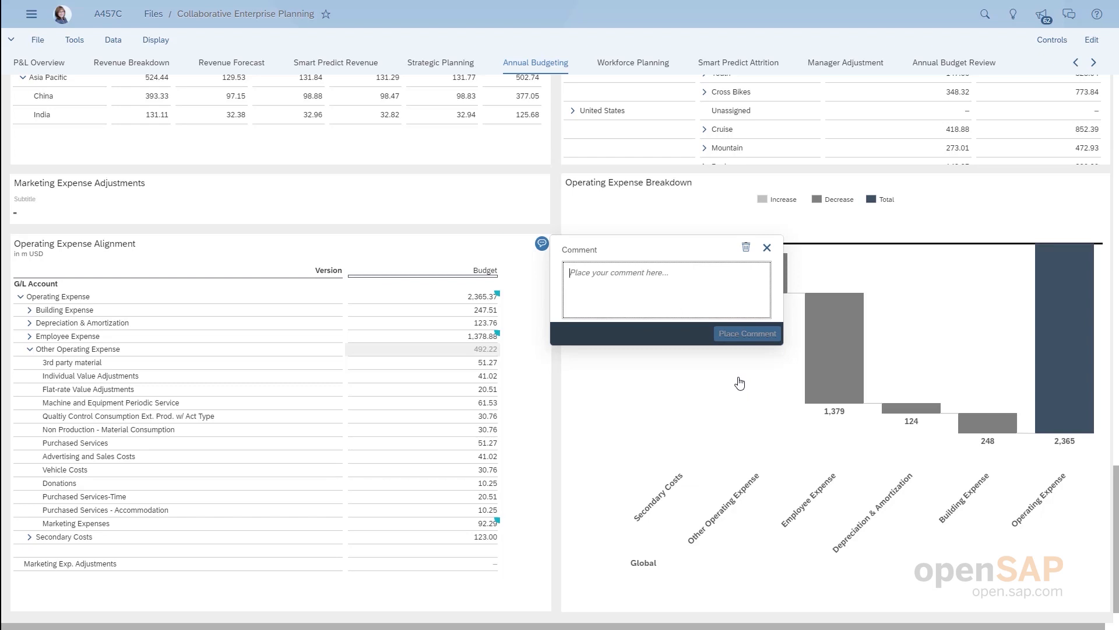
type("@")
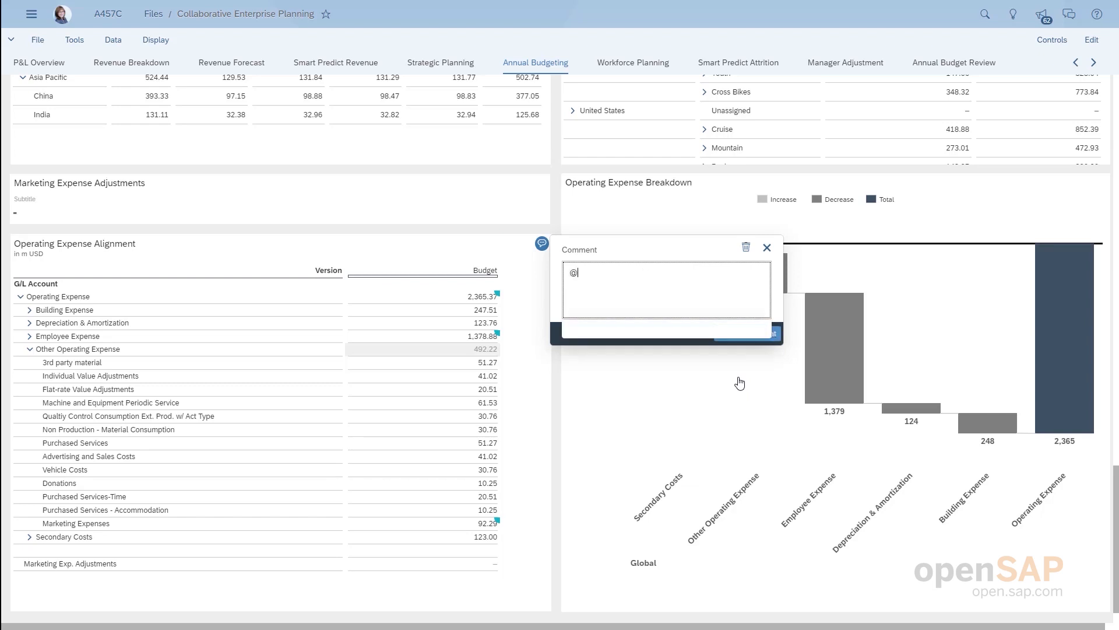
type("Christoph")
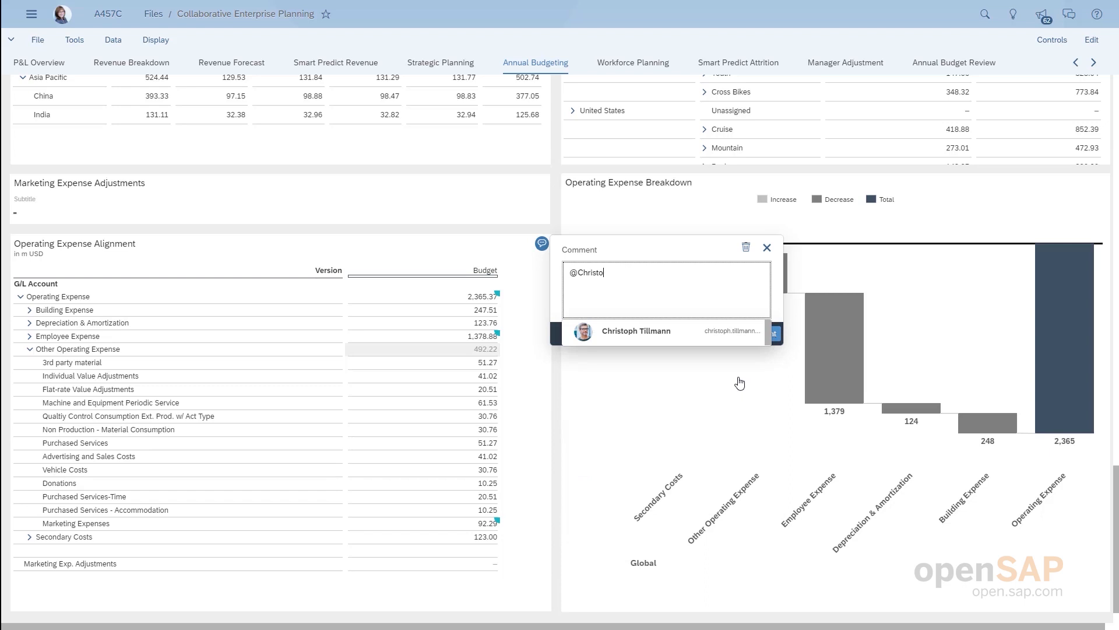
left_click(653, 333)
type("Expense budget has been distributed by region and products, please continue bottom up process for your expense area.")
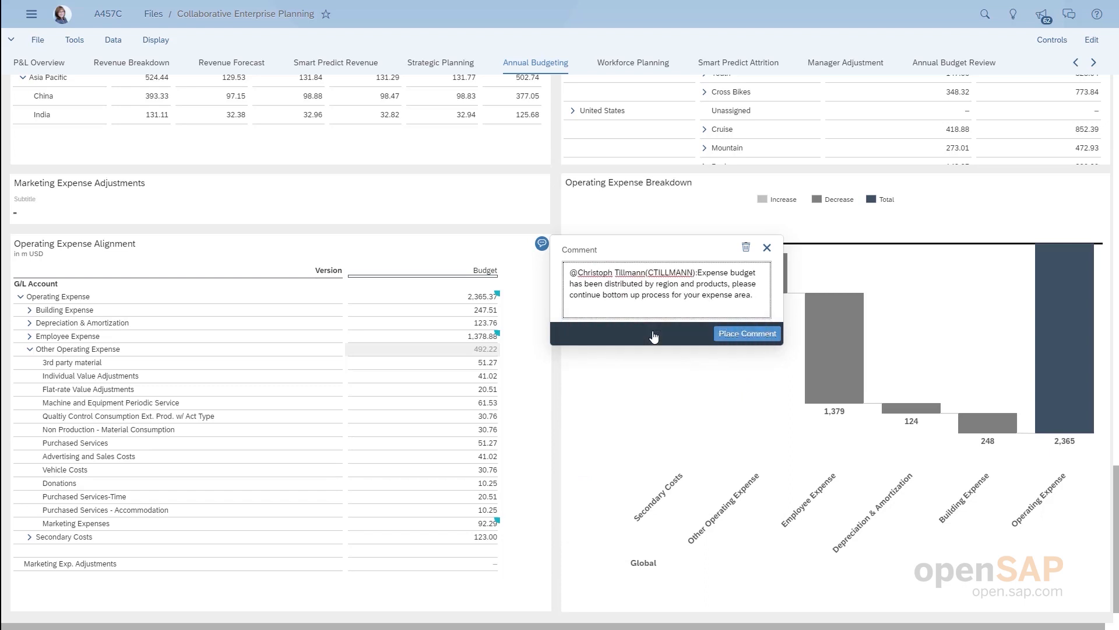
left_click(737, 335)
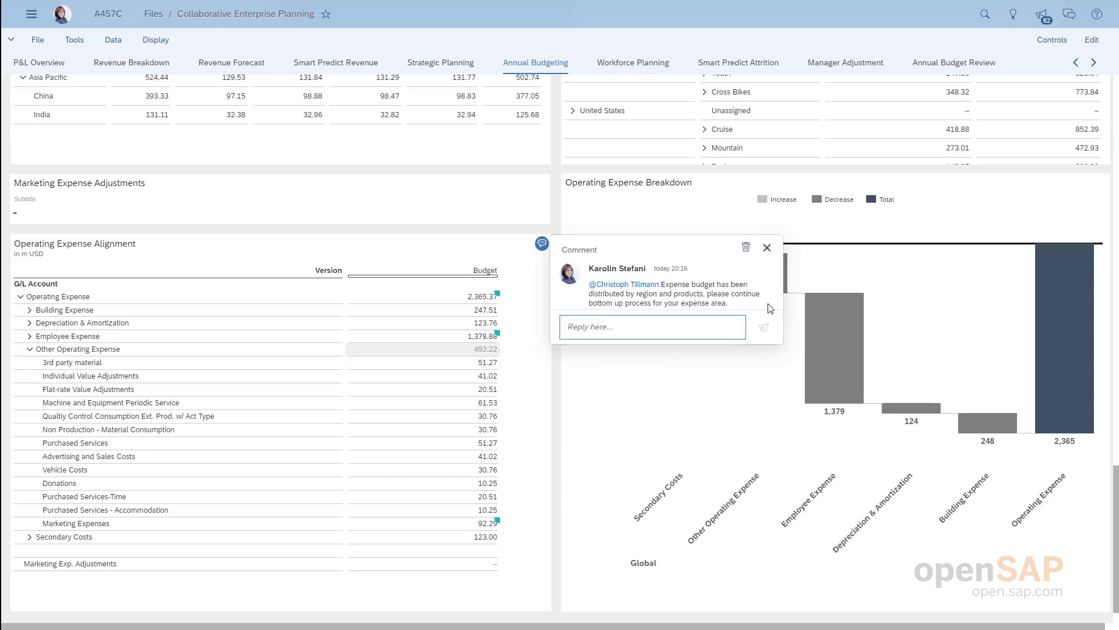
Step: Start a new discussion and invite the colleague mentioned in the comment as its participant
left_click(1070, 13)
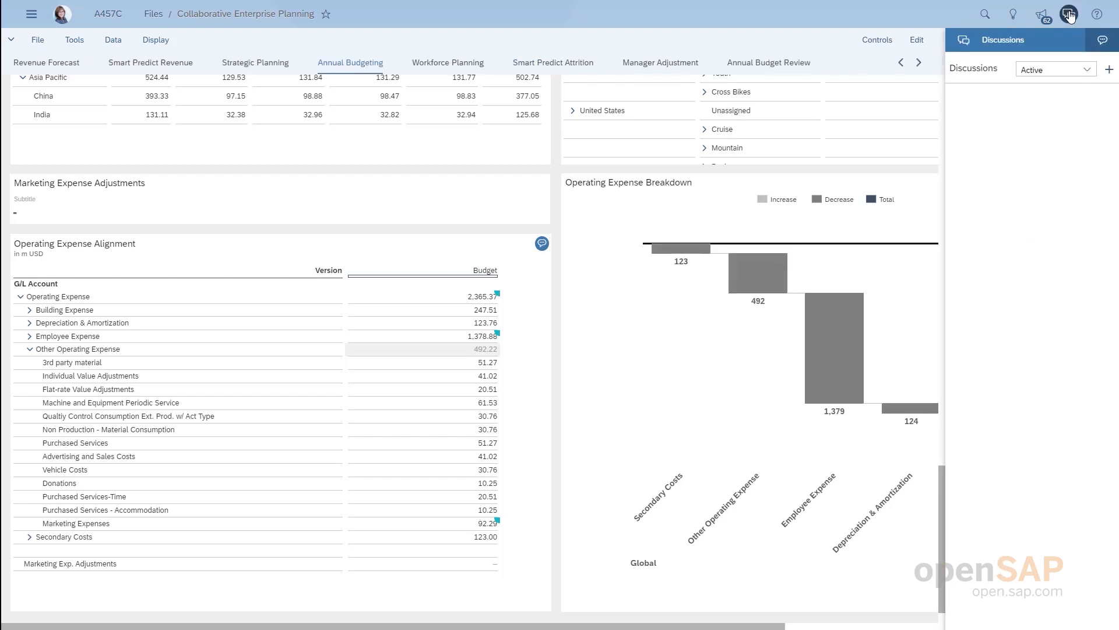
left_click(1109, 70)
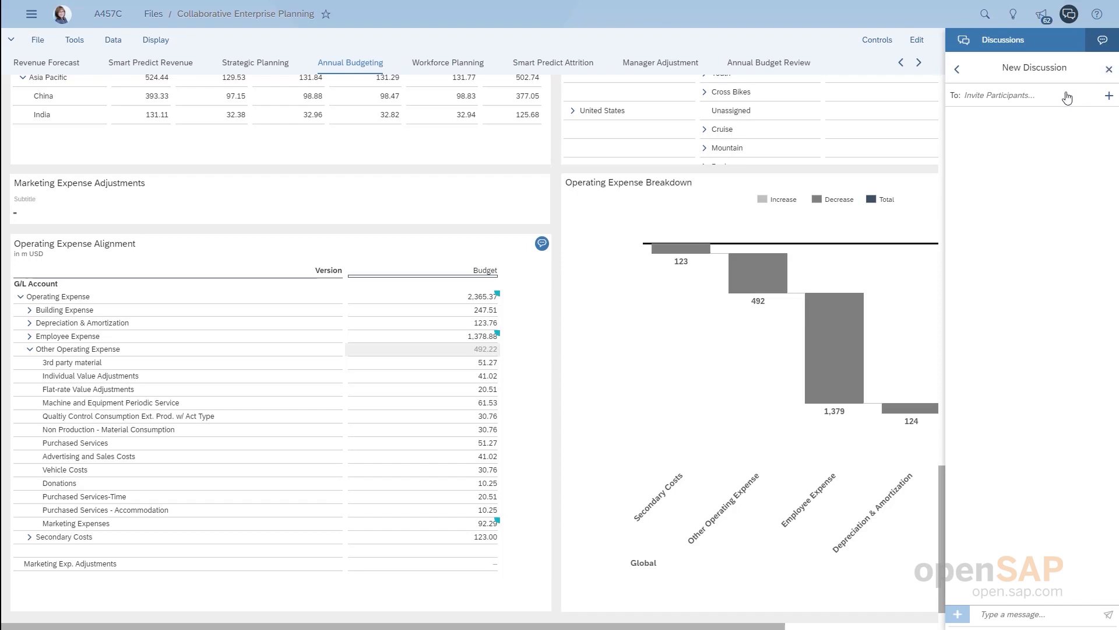
left_click(1011, 96)
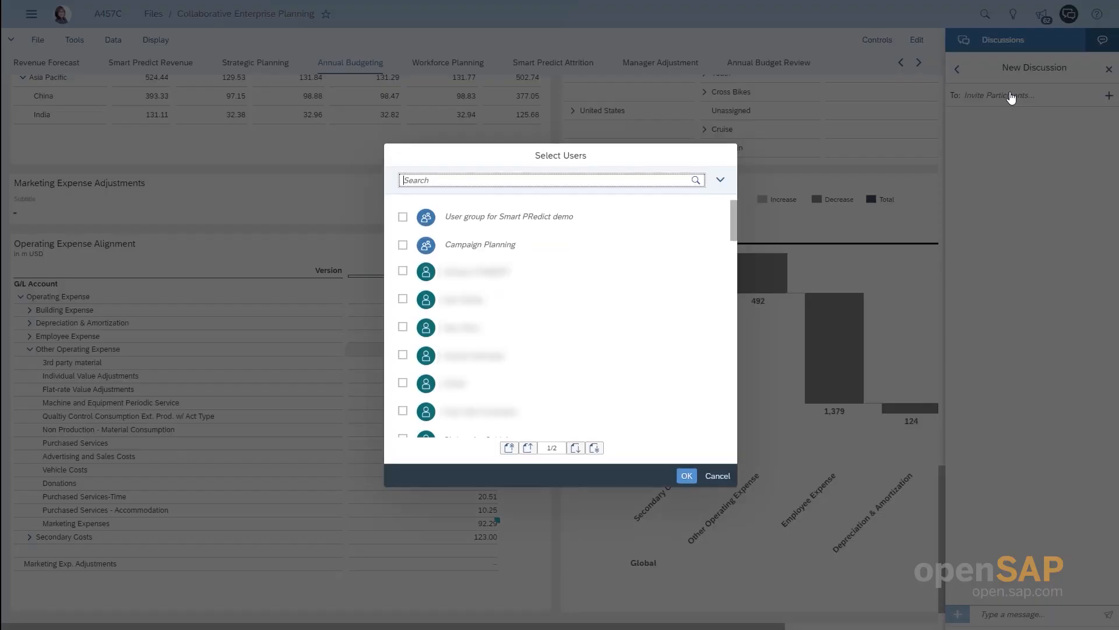
type("Christoph")
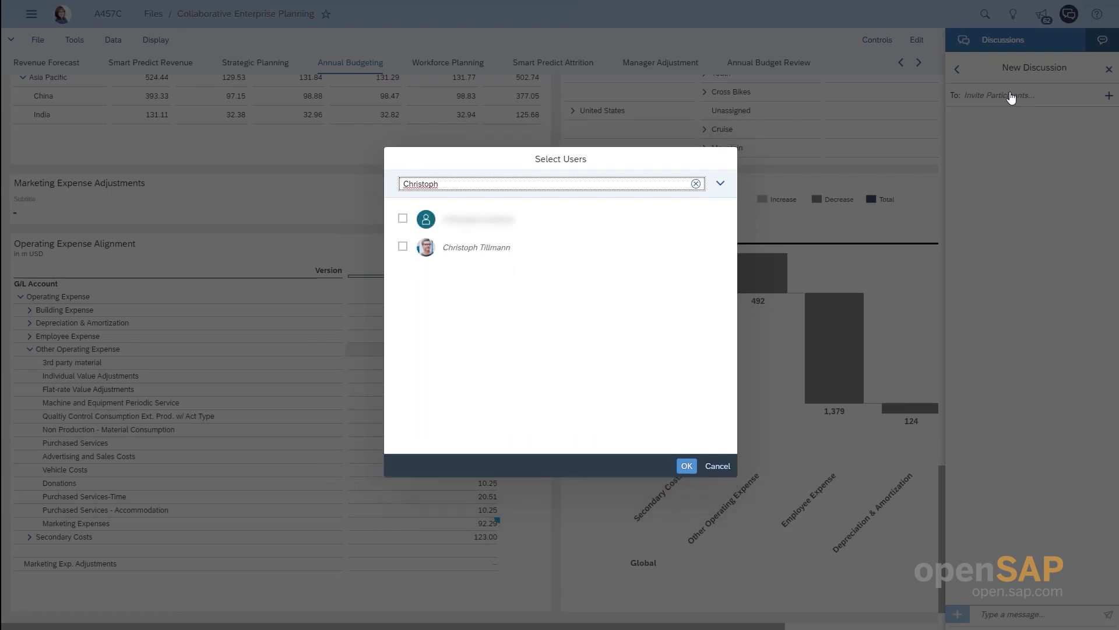
left_click(402, 249)
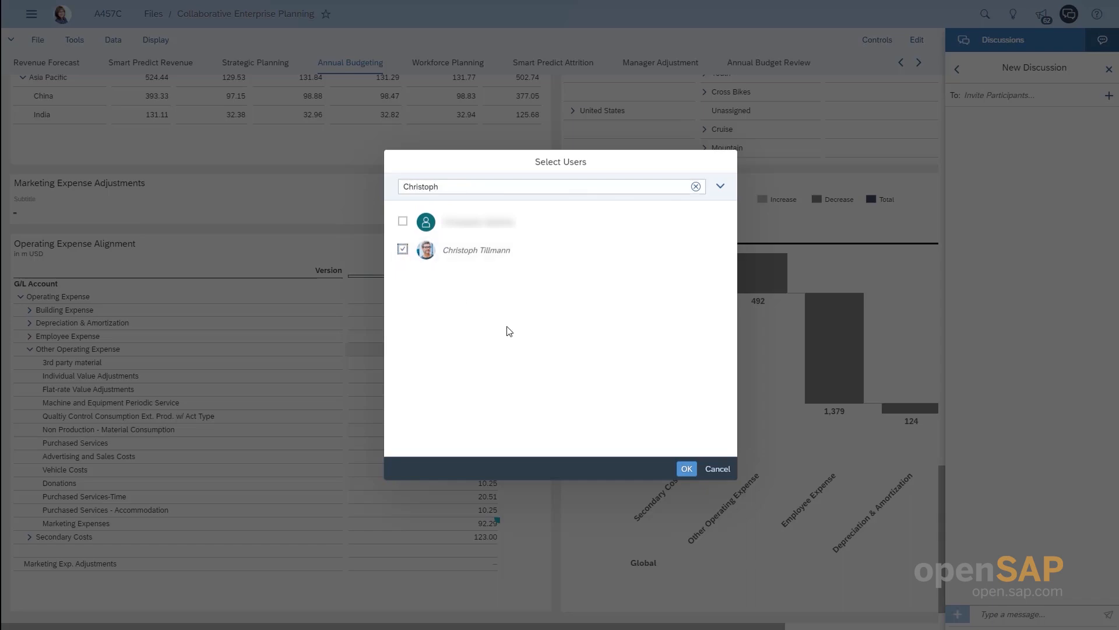
left_click(683, 469)
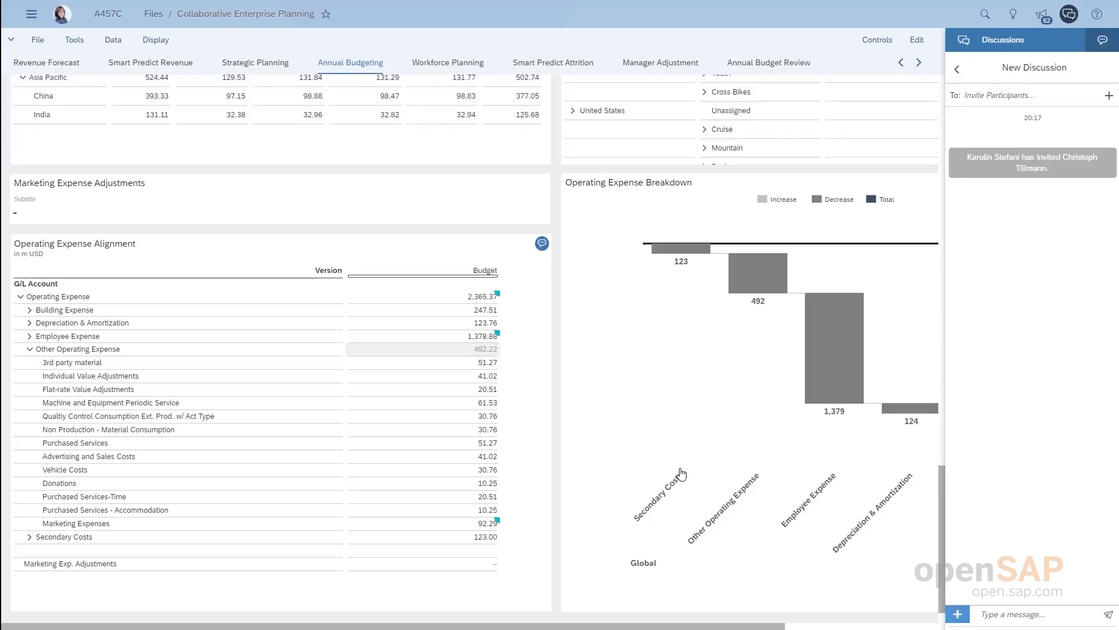
Step: Link the current story into the discussion and send the prepared message asking to review comments
left_click(958, 614)
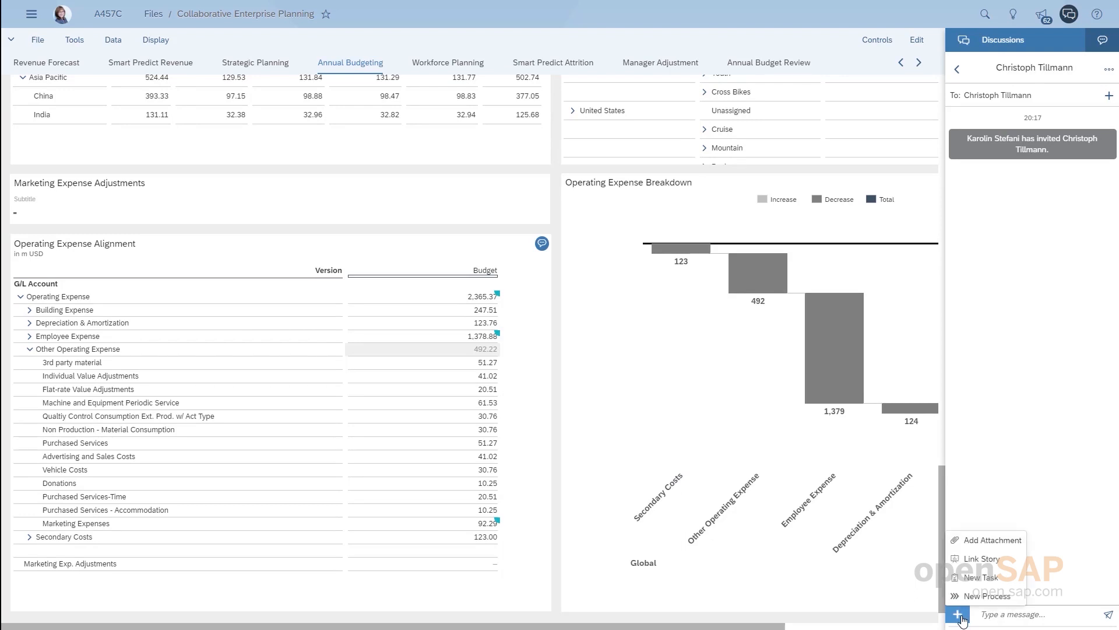
left_click(983, 559)
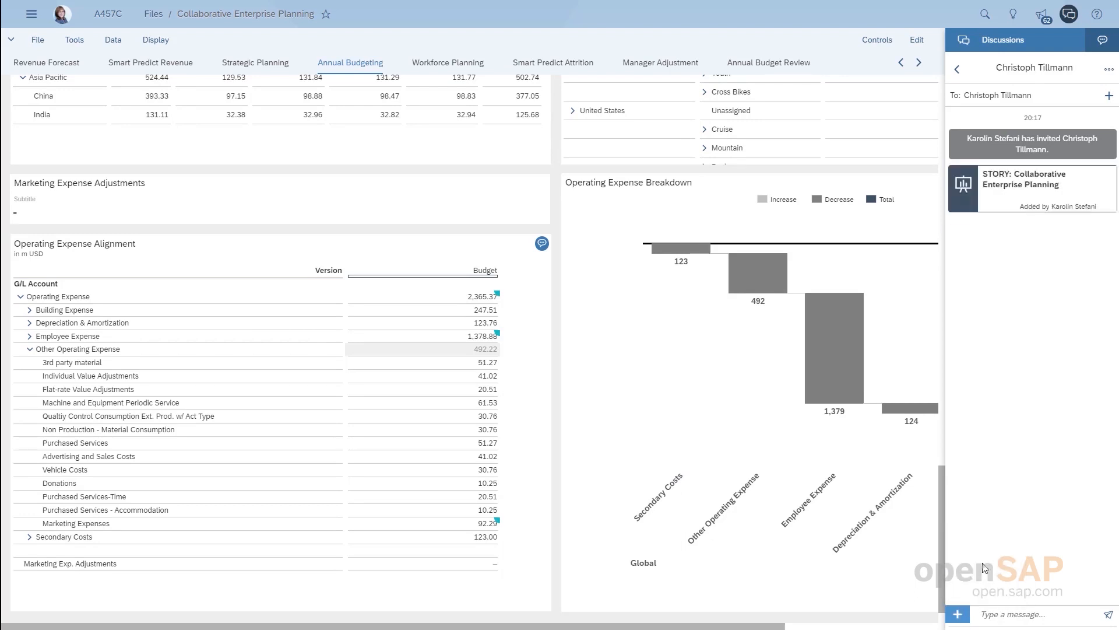
left_click(997, 613)
type("Hi, please check my comments within the story and proceed. Let me know if you have any questions.")
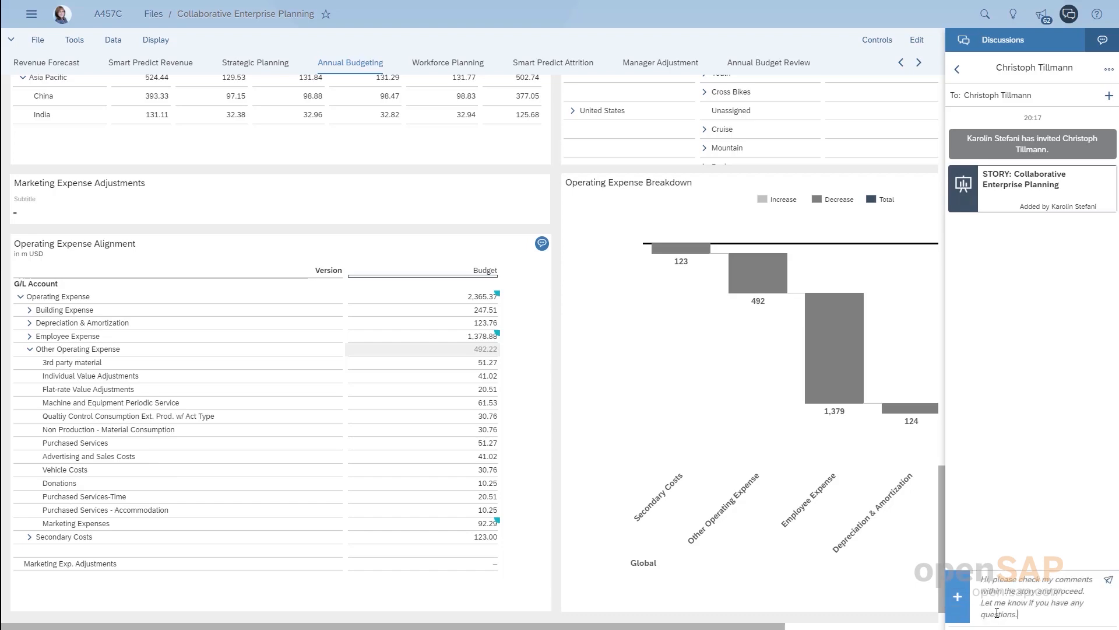
key("Return")
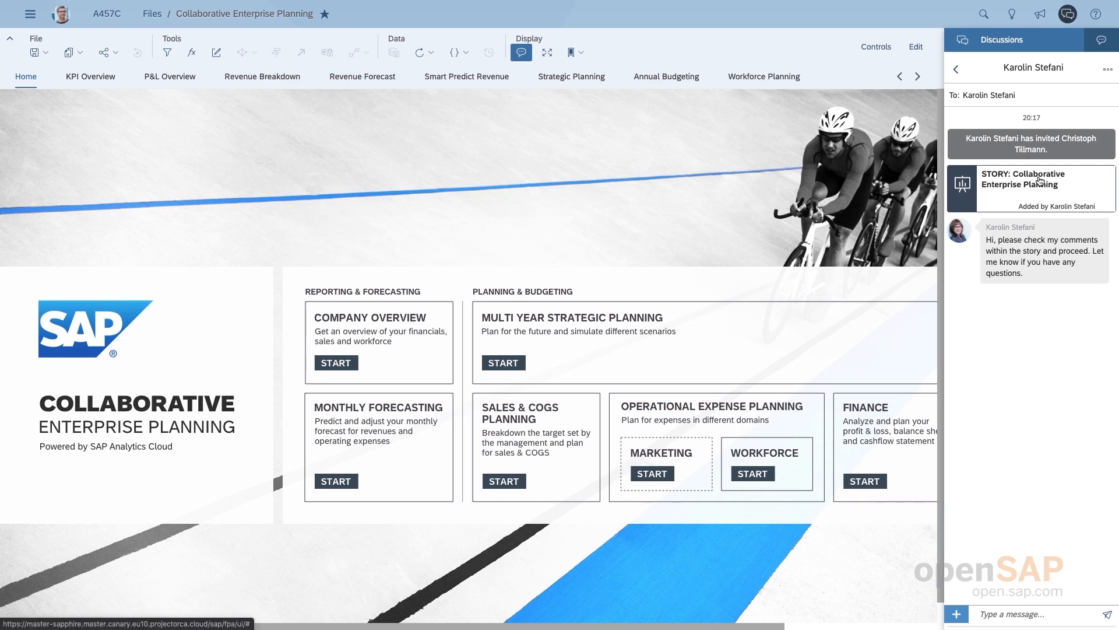
Step: Open the linked story and read its comment on the Operating Expense Alignment table
left_click(1041, 181)
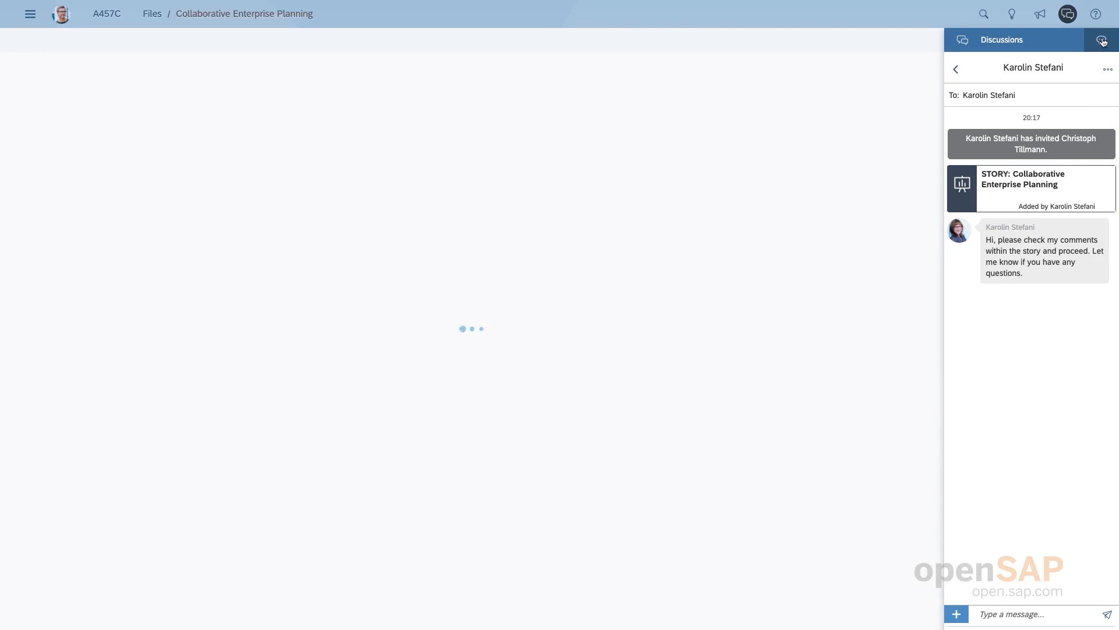
left_click(1103, 42)
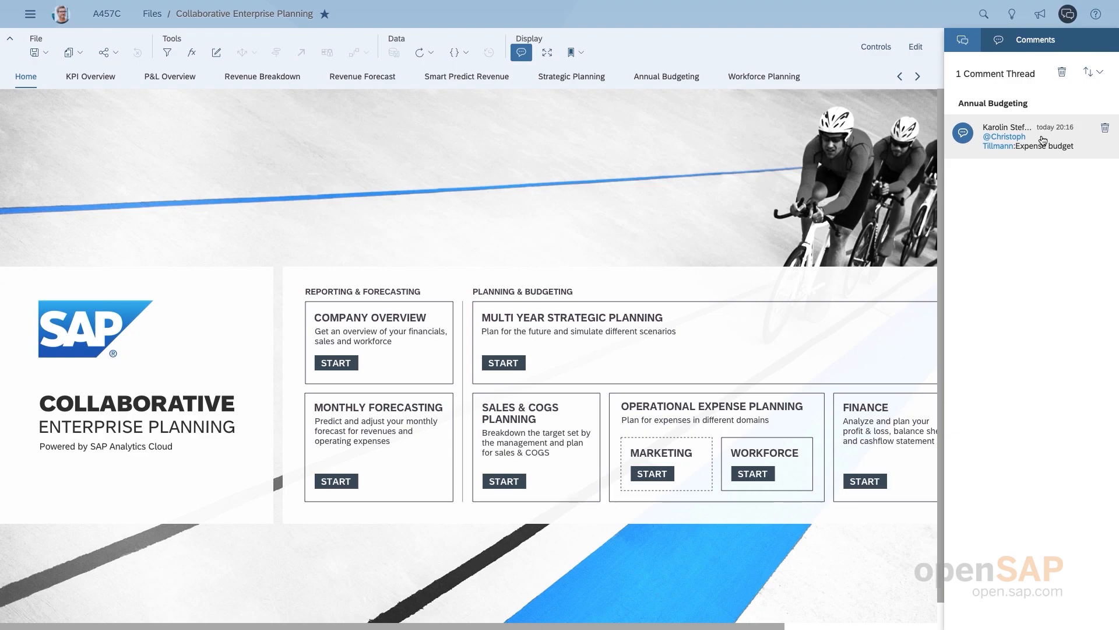
left_click(1043, 140)
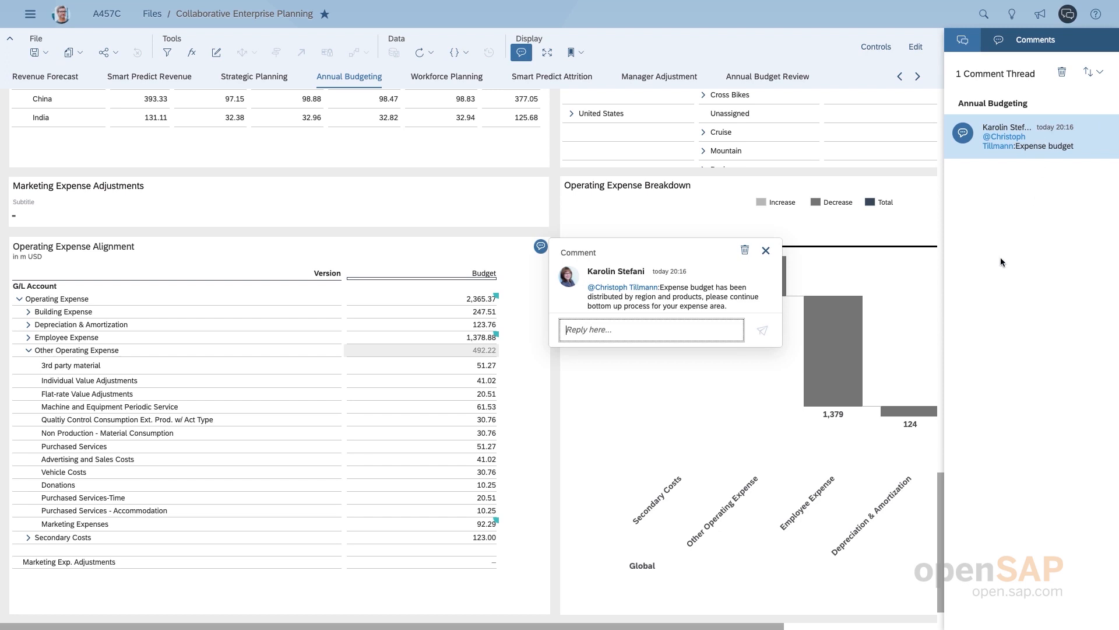
left_click(456, 524)
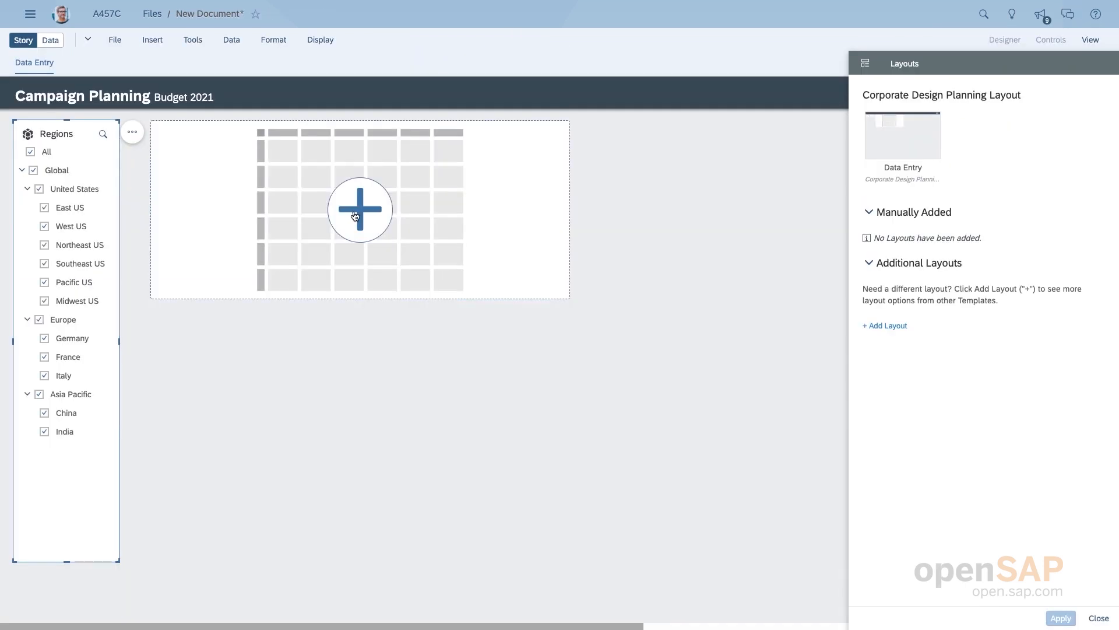
Step: Insert a beta-layout table with Campaign and Products as rows instead of G/L Account
left_click(355, 215)
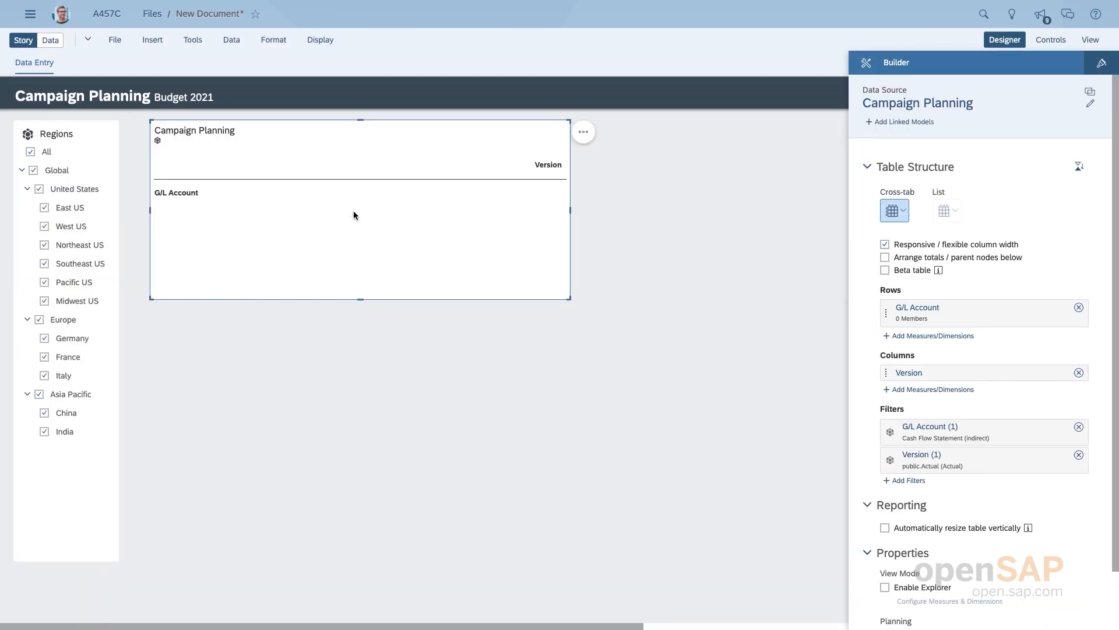
left_click(885, 270)
left_click(1079, 307)
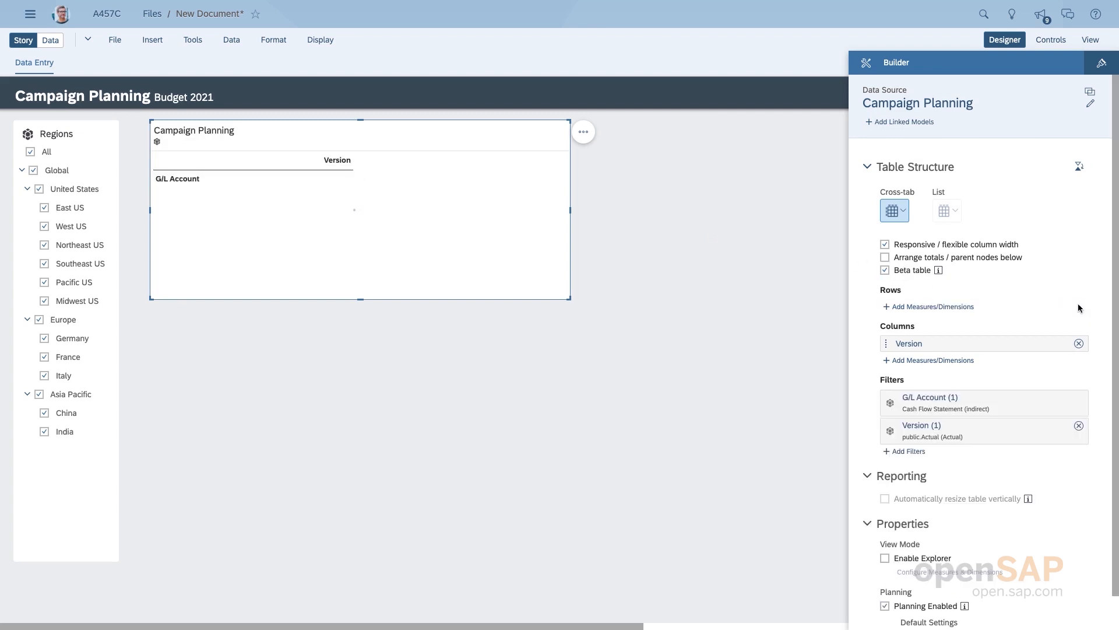
left_click(947, 305)
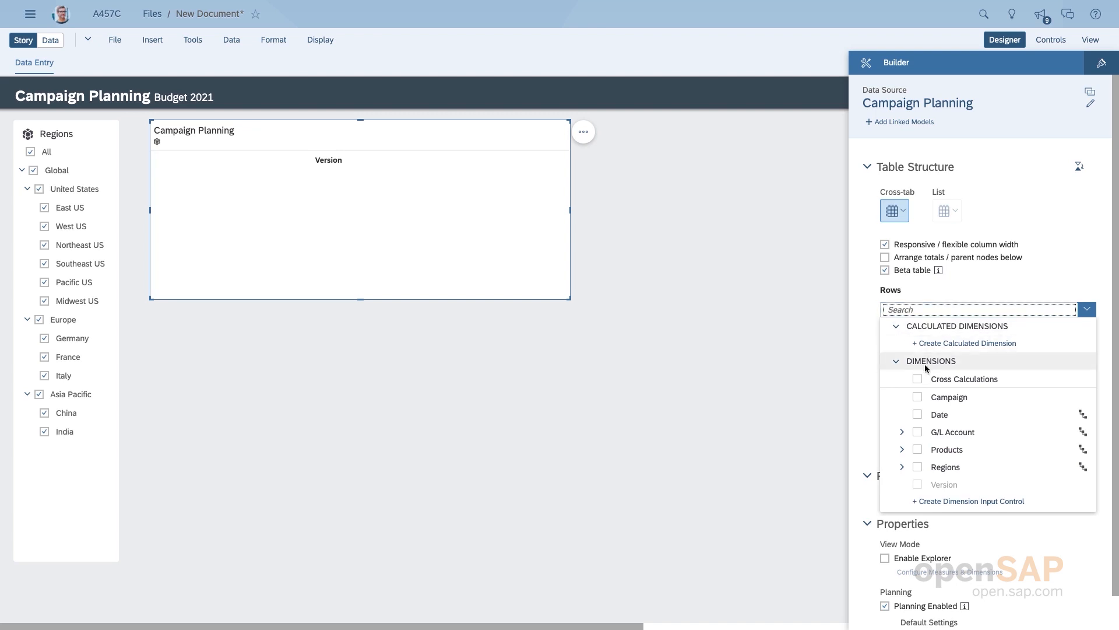
left_click(927, 397)
left_click(921, 449)
Step: Filter the table to Date 2021, Marketing Expenses and Budget version, and enlarge it
left_click(1062, 398)
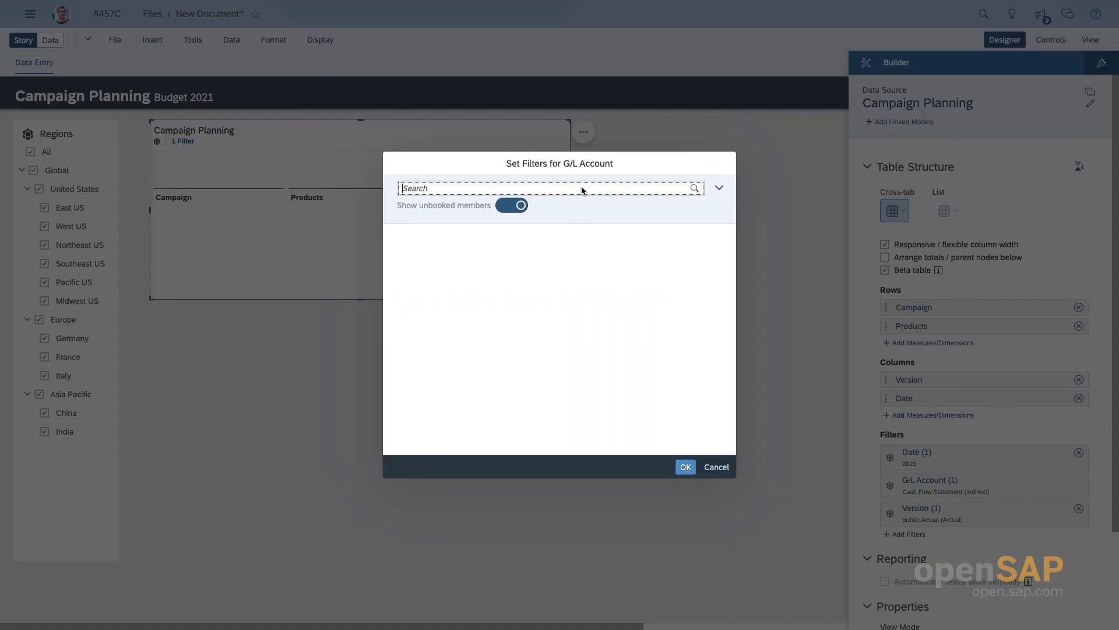
type("Marketing")
left_click(685, 467)
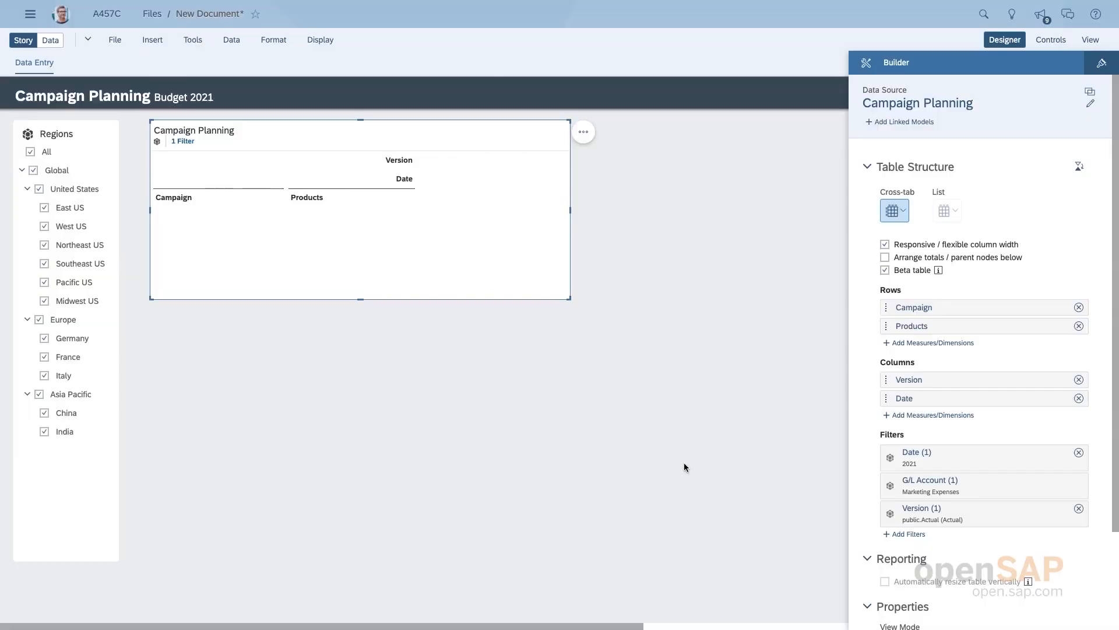
left_click(1079, 508)
left_click(1062, 380)
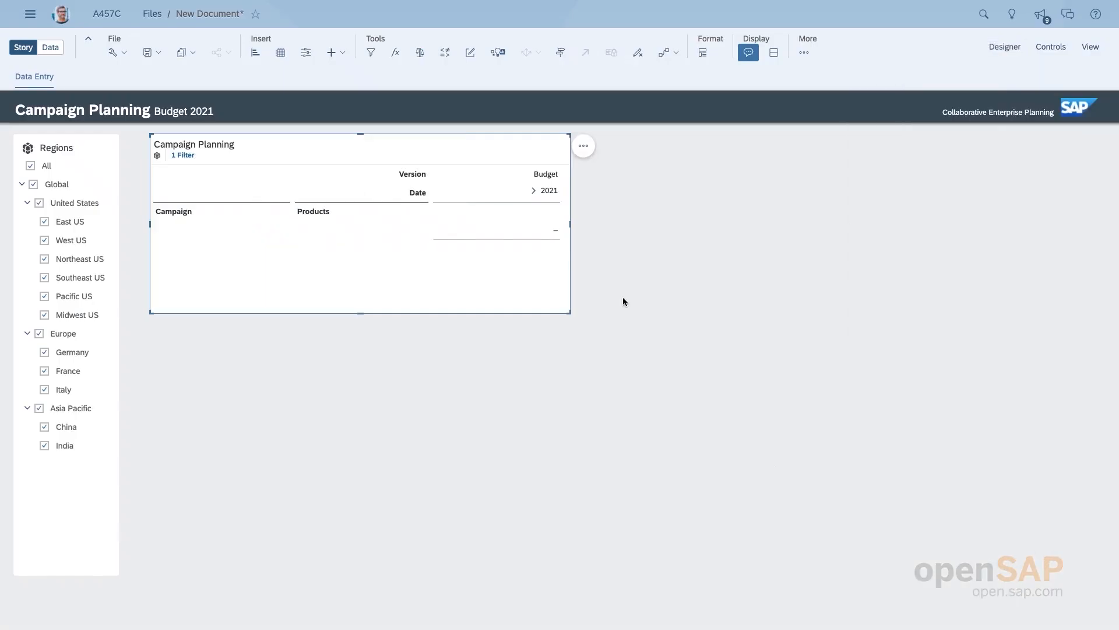
left_click_drag(570, 313, 1096, 574)
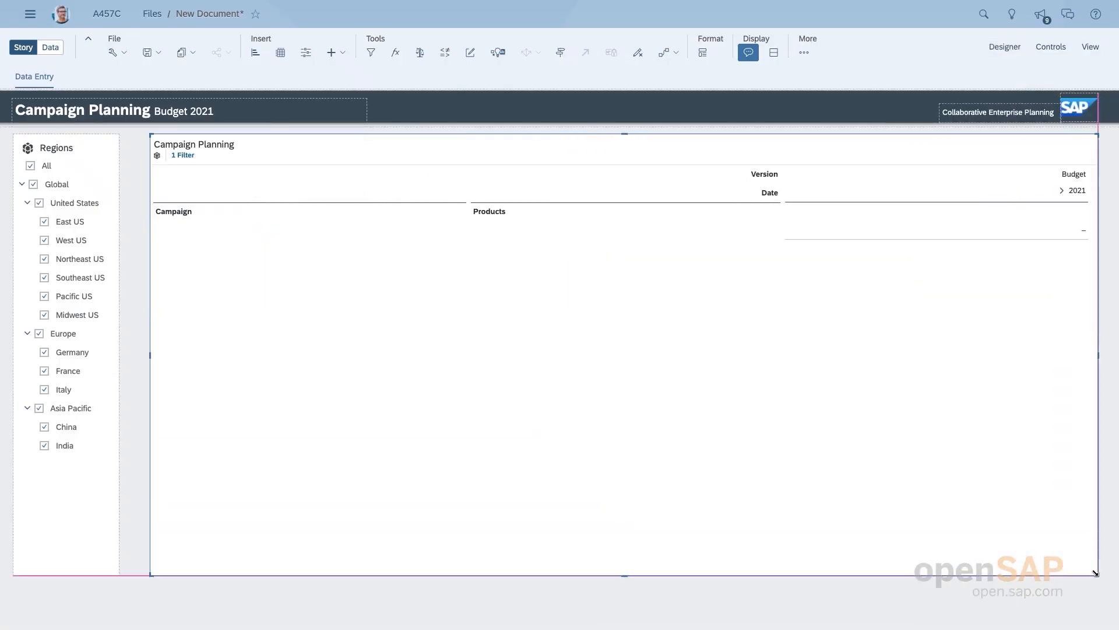
Step: Expand 2021 into quarters and save the story as 'Campaign Planning' in the Campaign_Planning folder
left_click(1063, 190)
left_click(235, 218)
left_click(151, 52)
left_click(152, 71)
left_click(355, 254)
triple_click(350, 398)
type("Campaign Planning")
left_click(771, 478)
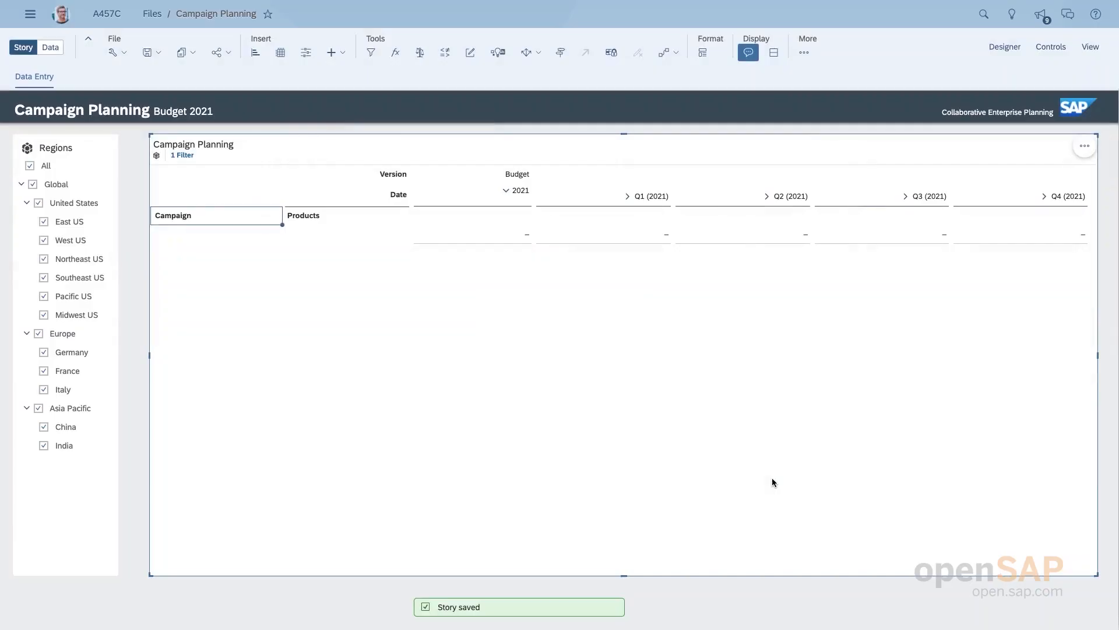
Step: Switch to view mode and filter the regions to Germany only
left_click(1091, 46)
left_click(33, 185)
left_click(44, 352)
Step: Add campaign member 'Cool new ad for our new mountain bike' with its auto-filled ID
left_click(183, 219)
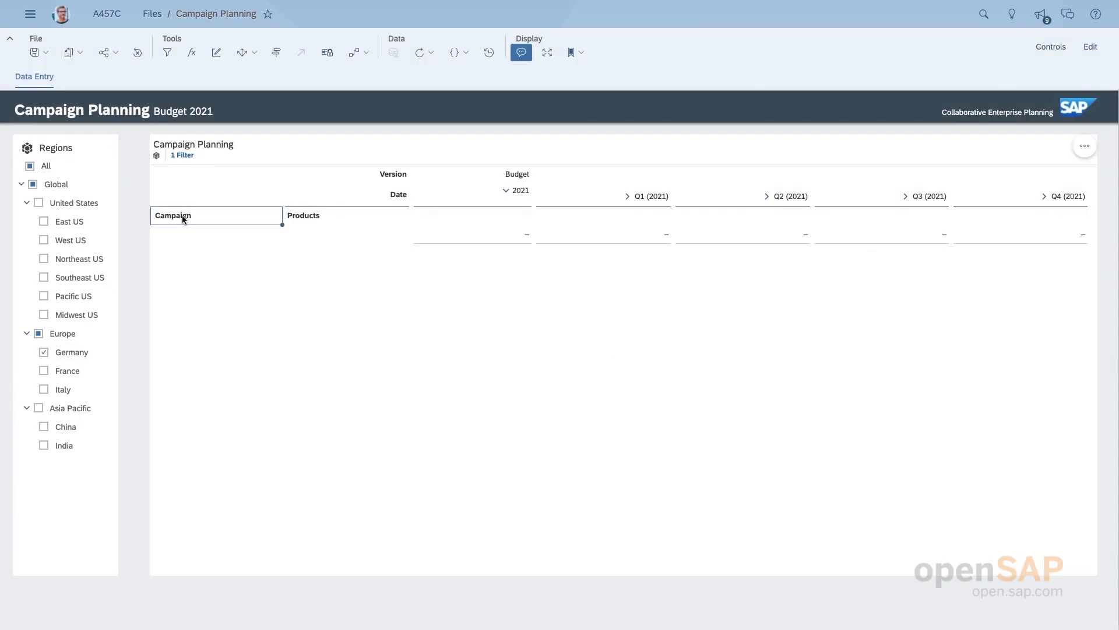
right_click(182, 219)
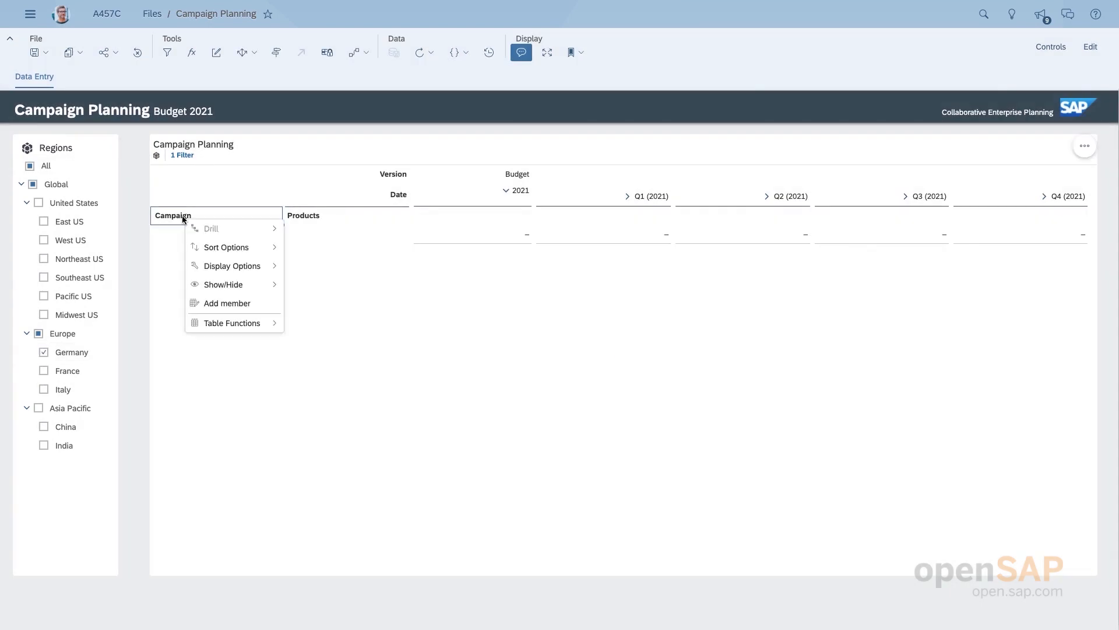
left_click(220, 304)
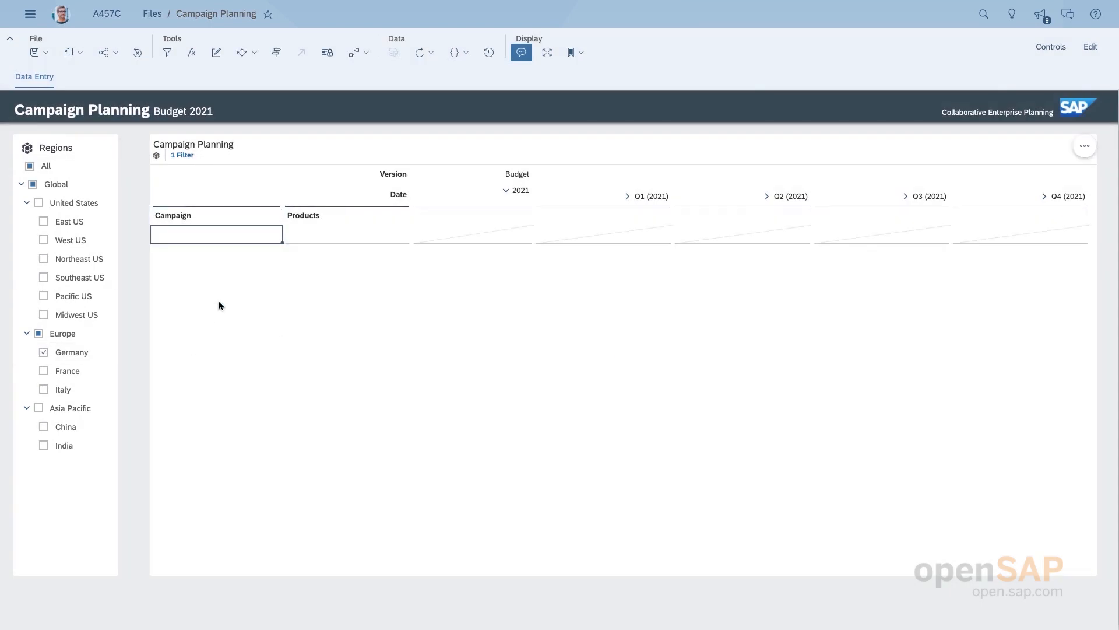
left_click(213, 235)
type("Cool new ad")
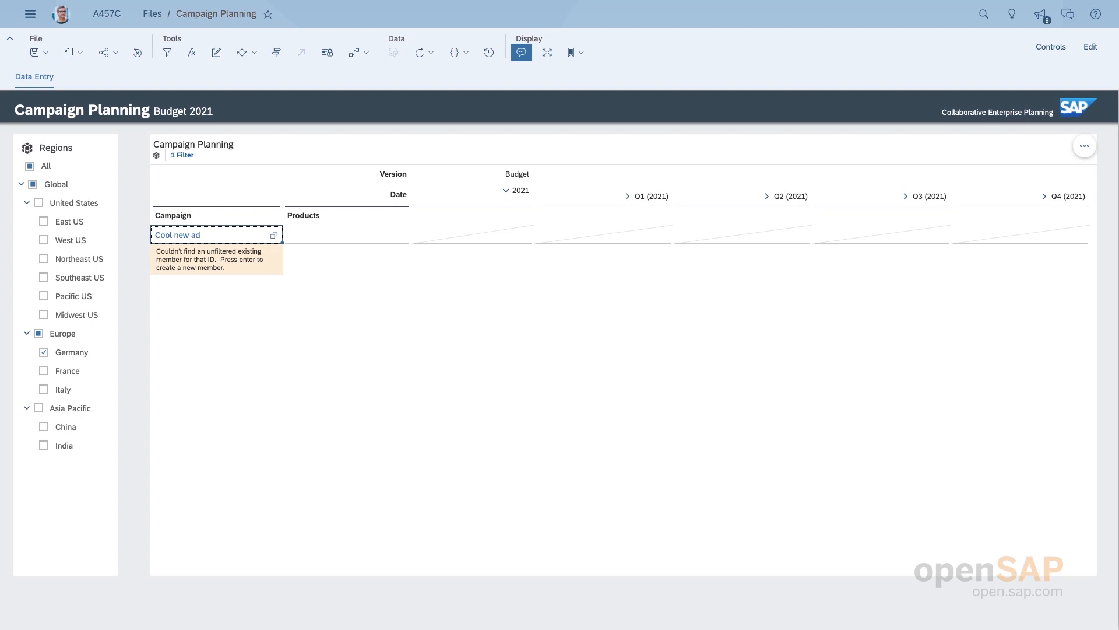
type(" for our new mountain bike")
key("Return")
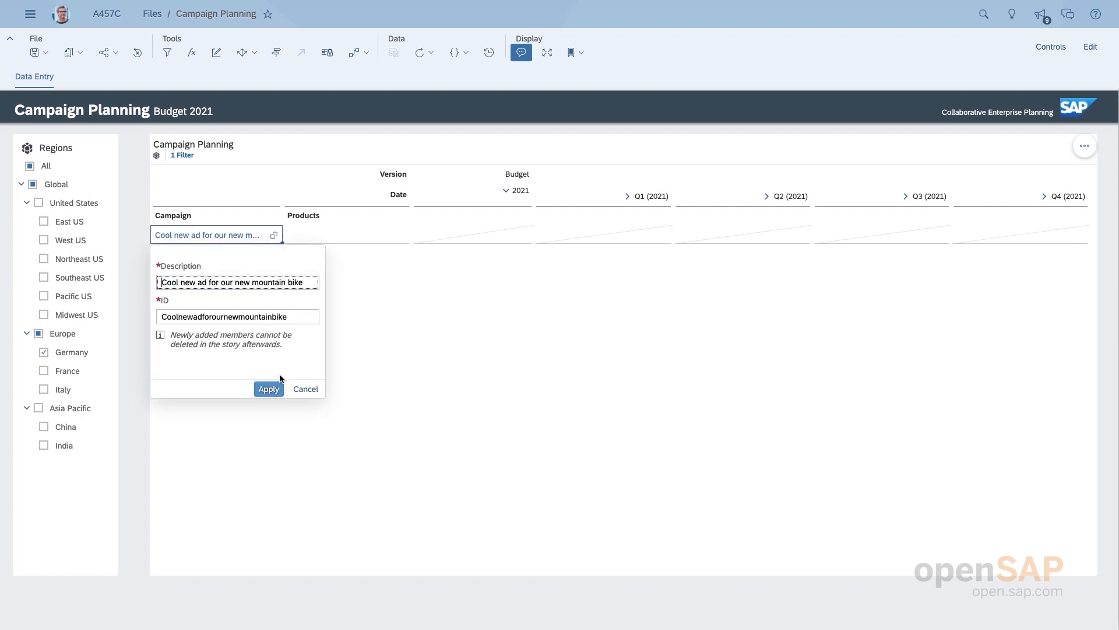
left_click(270, 389)
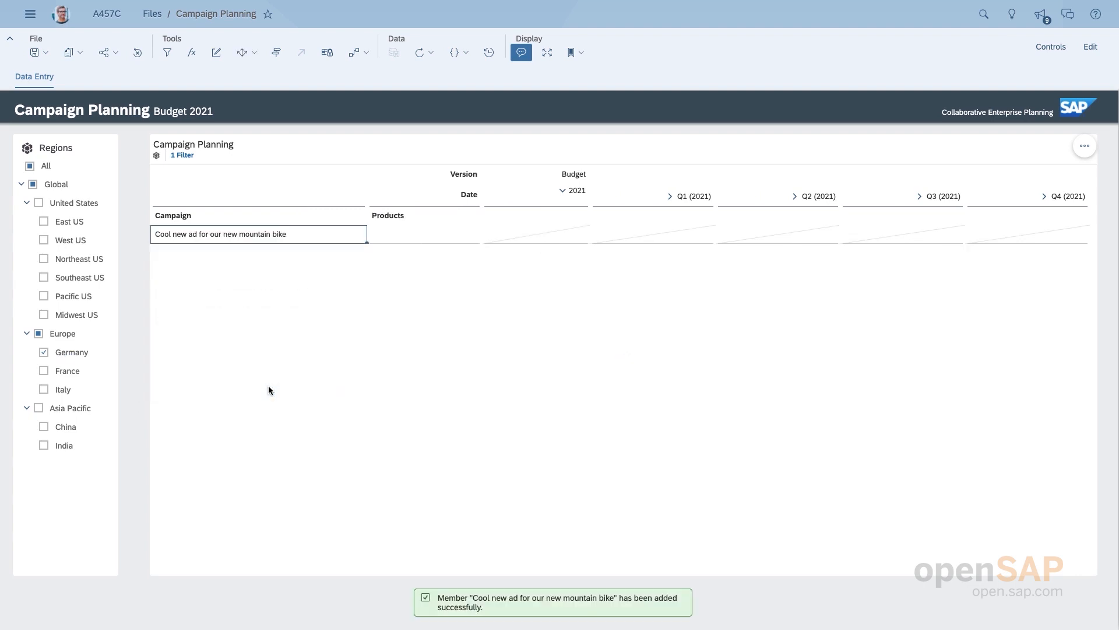
Step: Assign product M600e from the Mountain group to the new campaign row
left_click(401, 236)
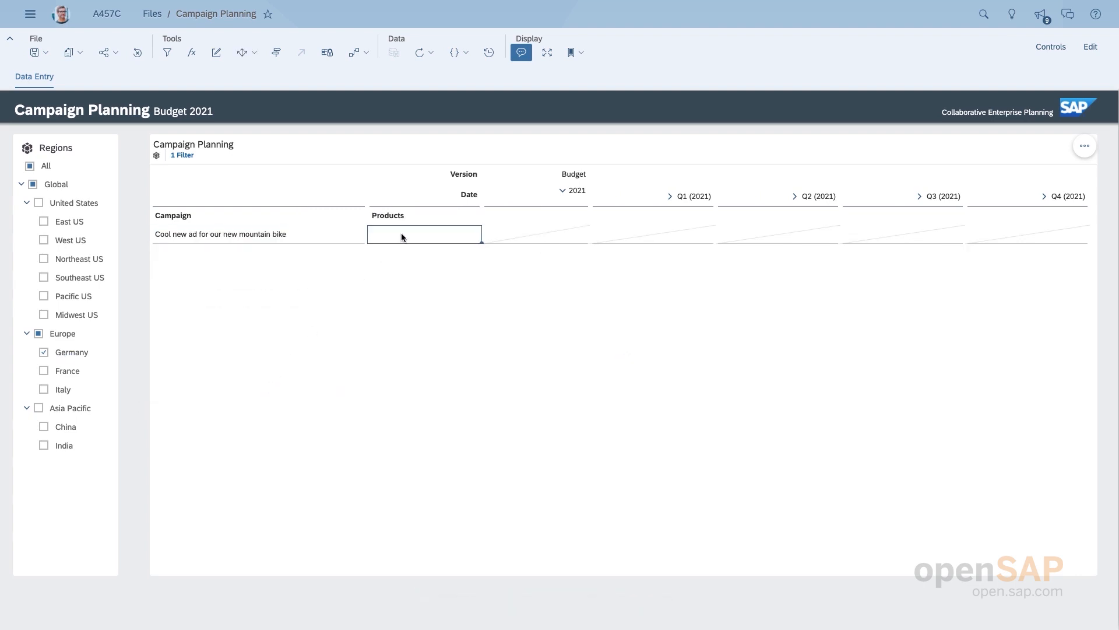
left_click(448, 233)
left_click(473, 235)
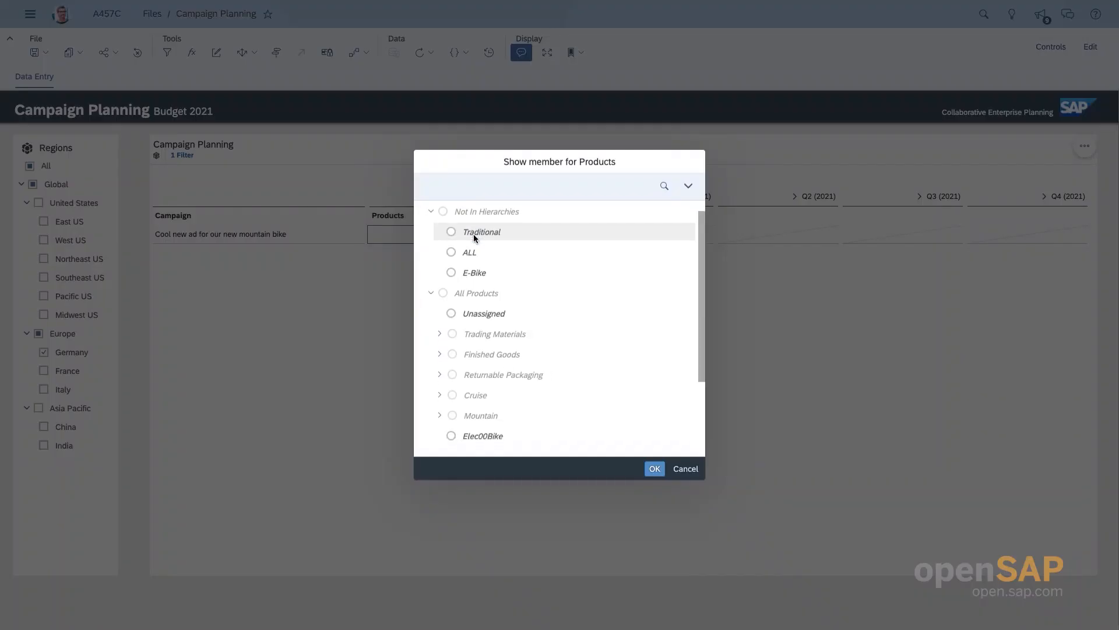
scroll(473, 239, "down", 2)
left_click(440, 353)
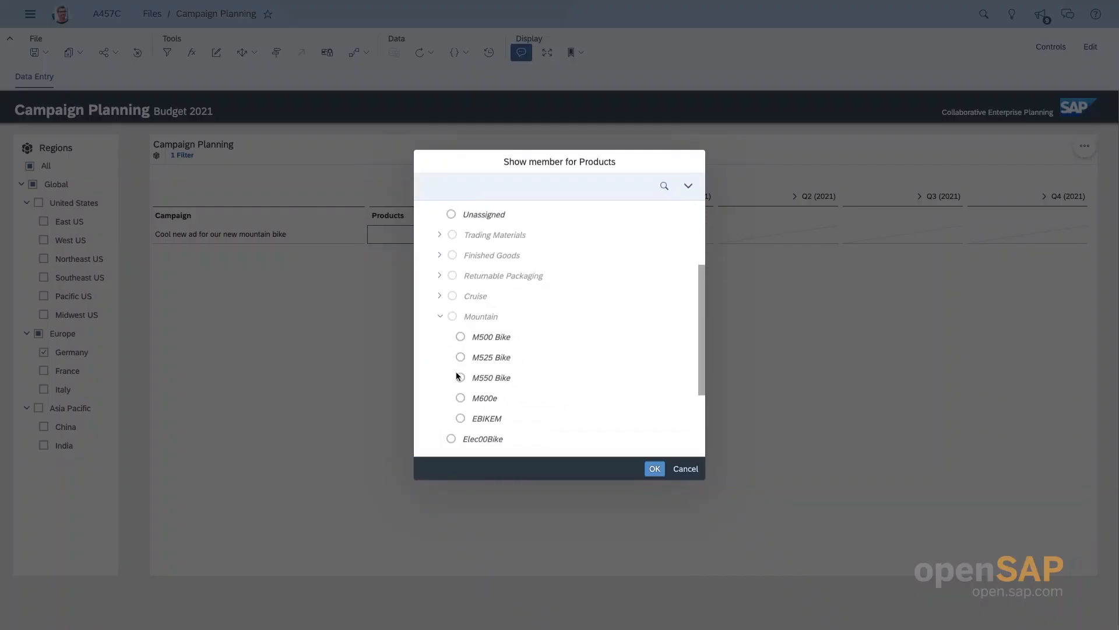
left_click(461, 398)
left_click(655, 467)
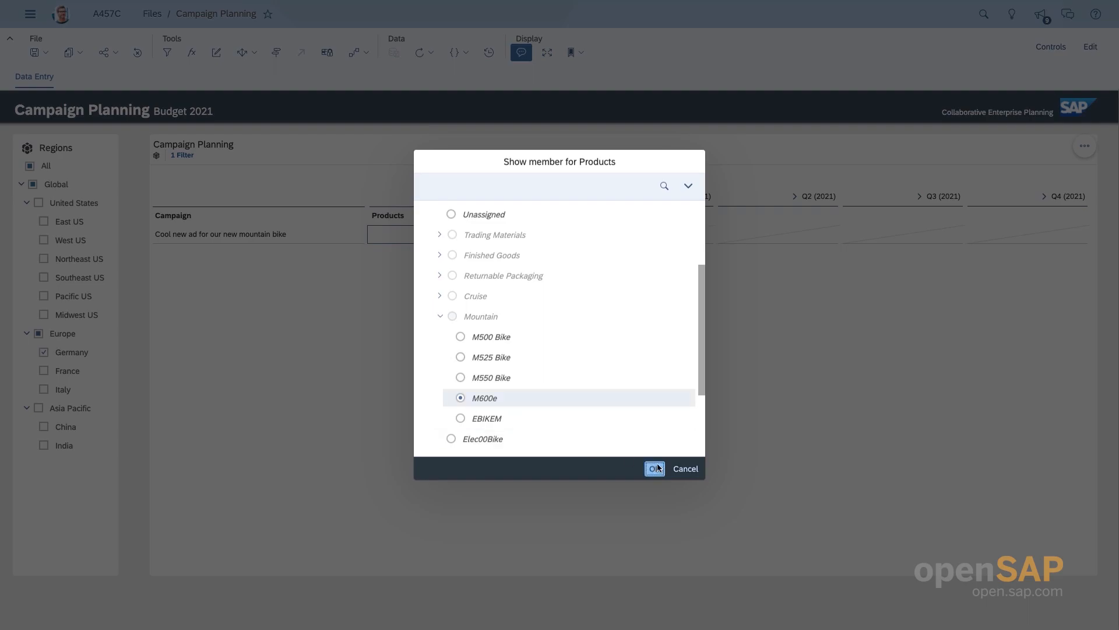
Step: Enter a 2m 2021 Budget and expand All Products and Mountain to show M600e
left_click(568, 235, "shift")
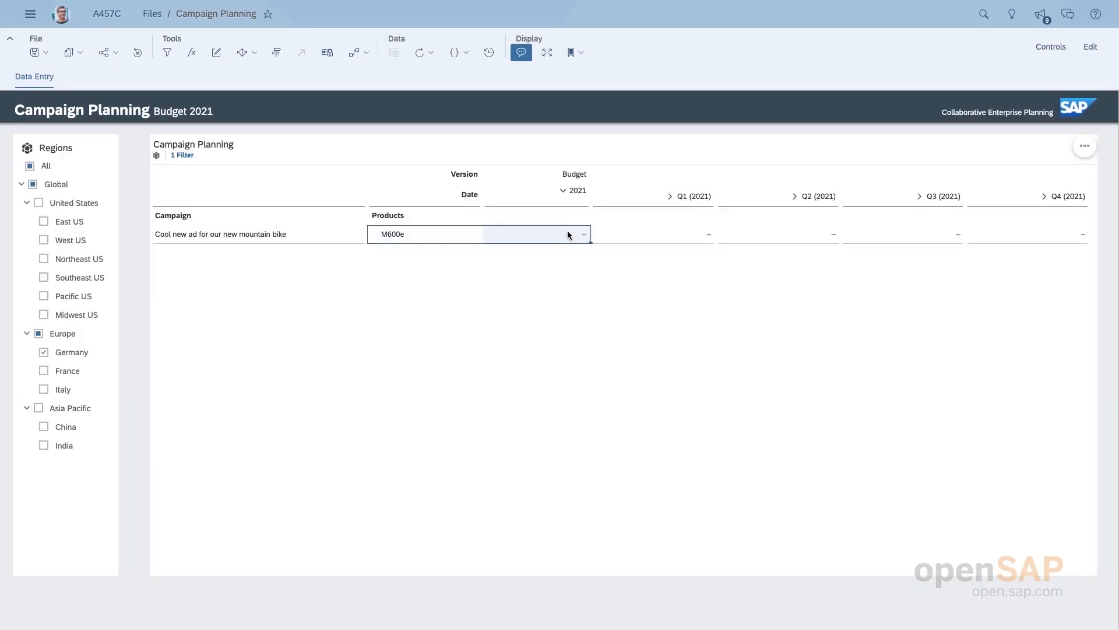
double_click(568, 235)
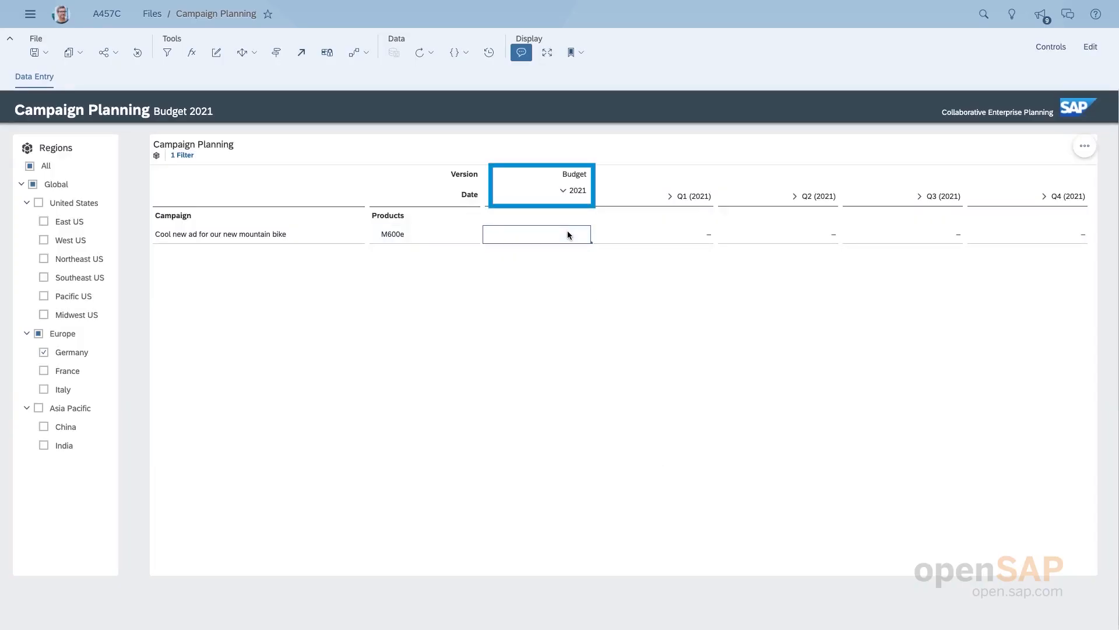
type("2m")
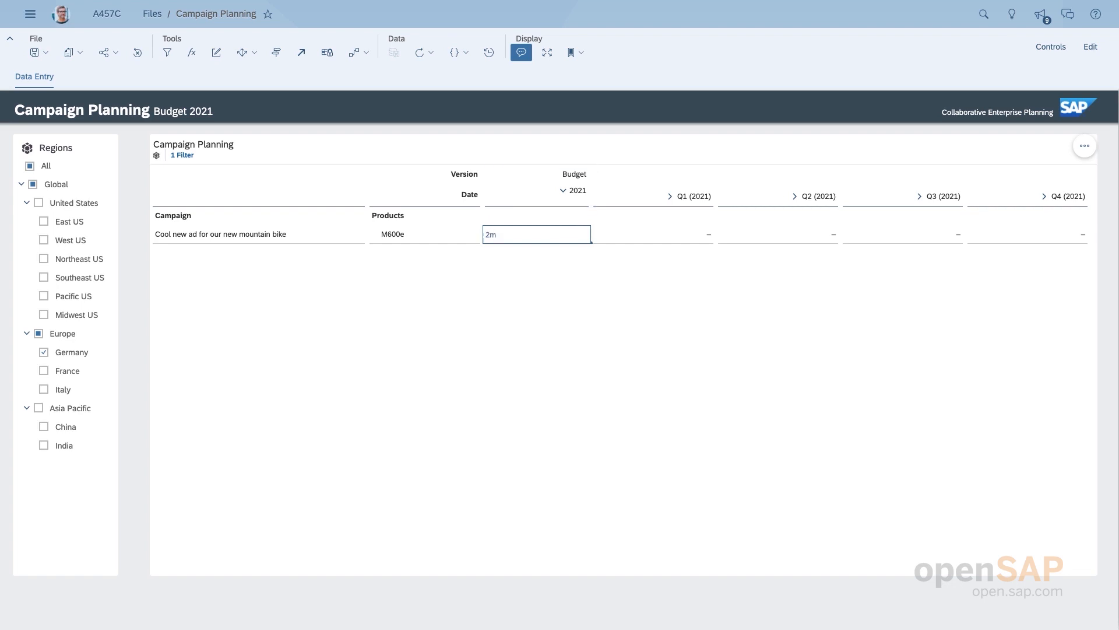
key("Return")
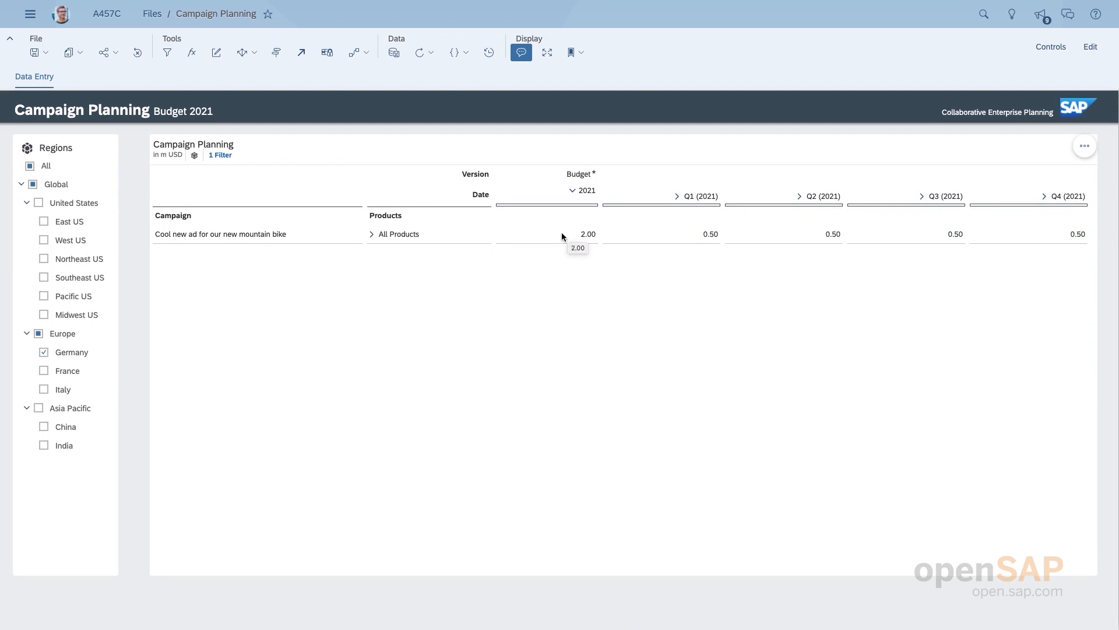
left_click(372, 235)
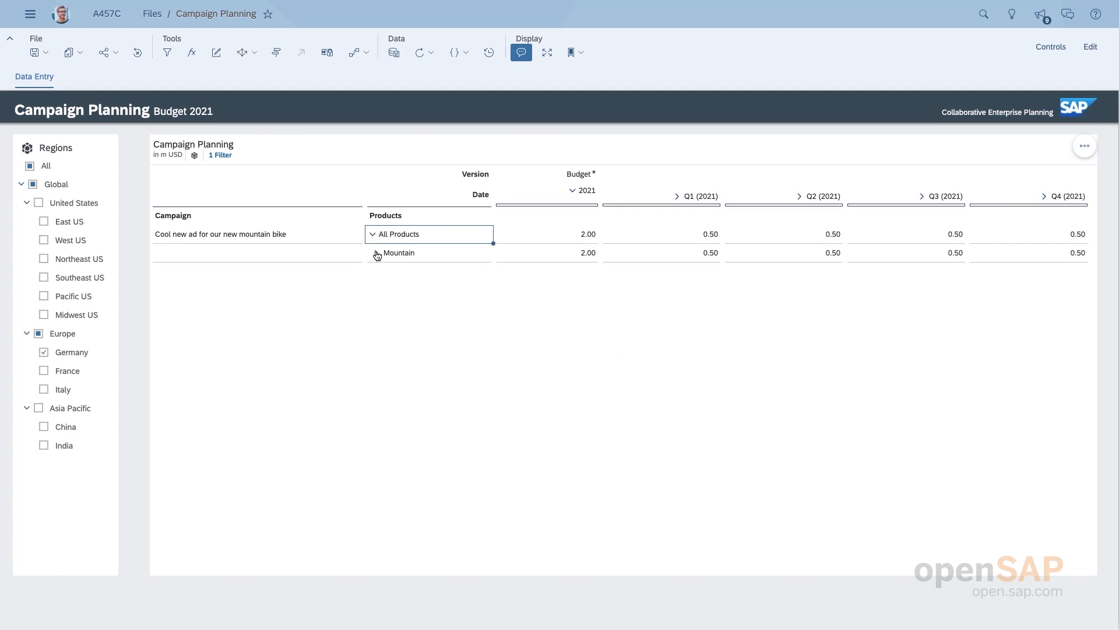
left_click(377, 255)
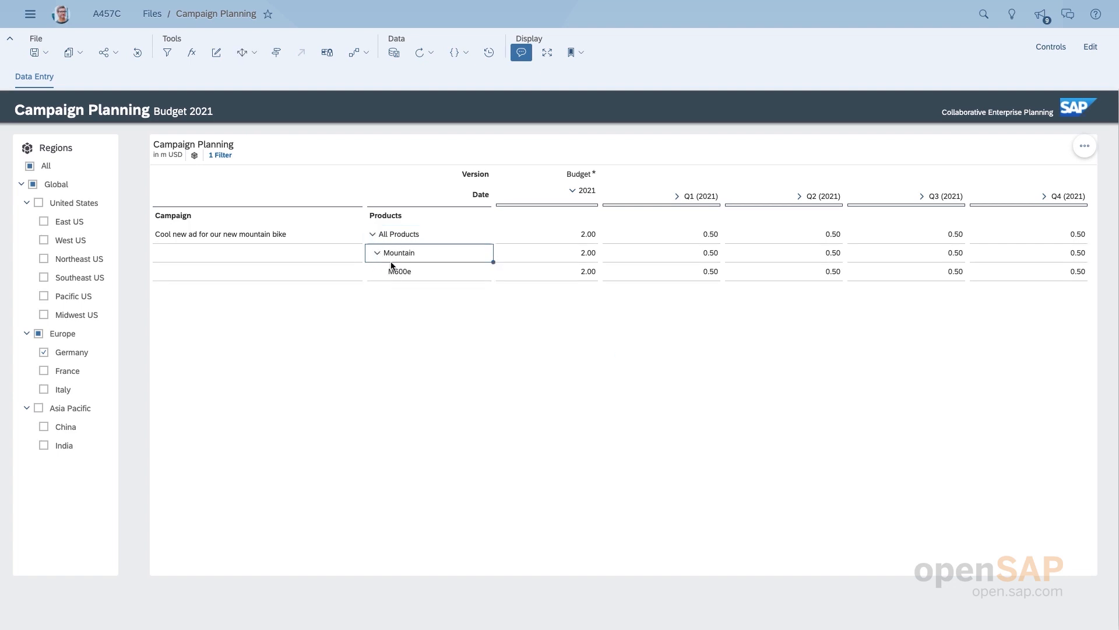
Step: Collapse All Products and set the Products hierarchy to show only leaves in the widget
left_click(373, 235)
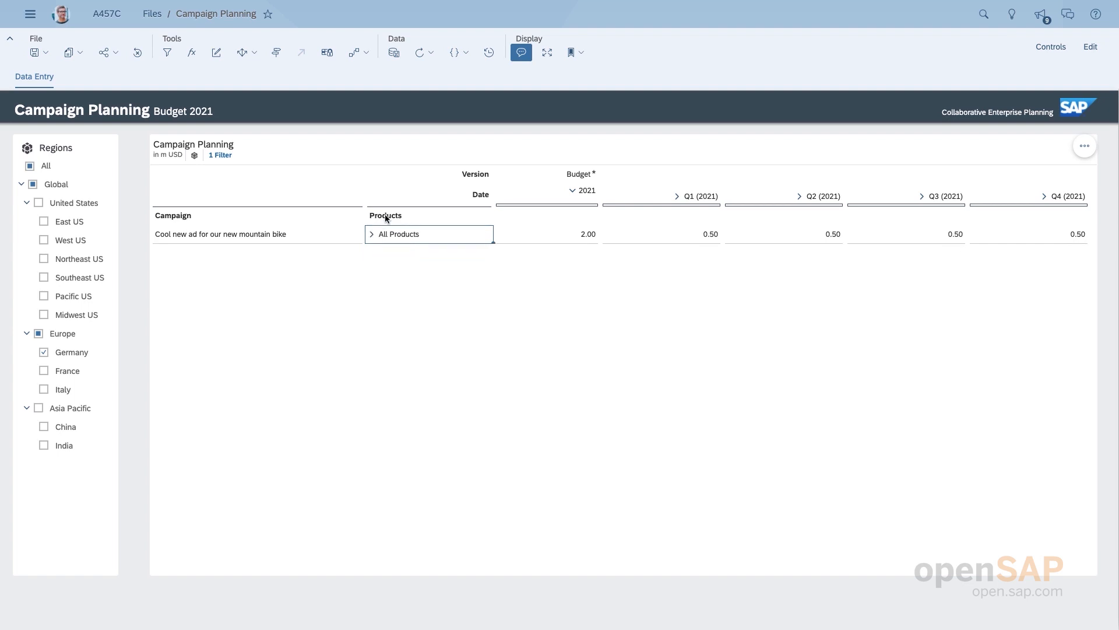
right_click(387, 216)
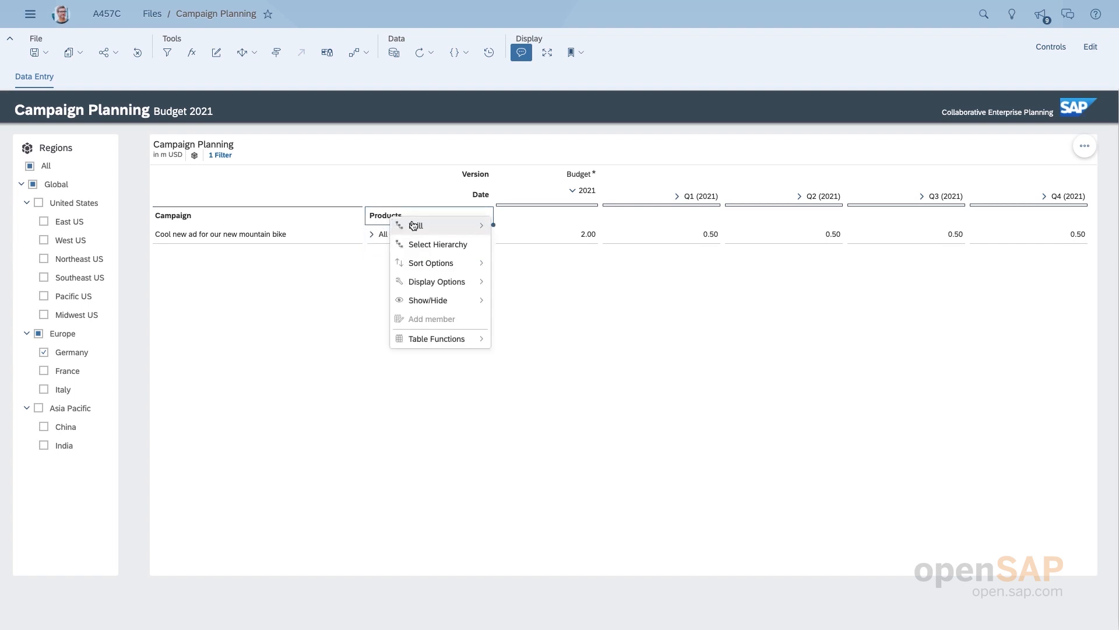
left_click(420, 243)
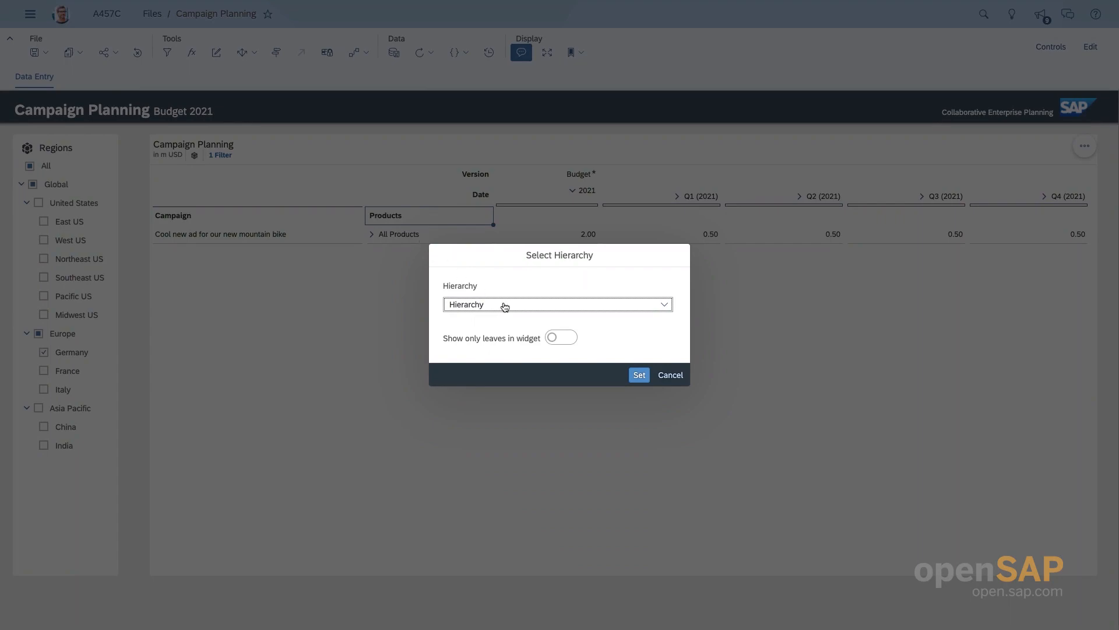
left_click(561, 337)
left_click(638, 375)
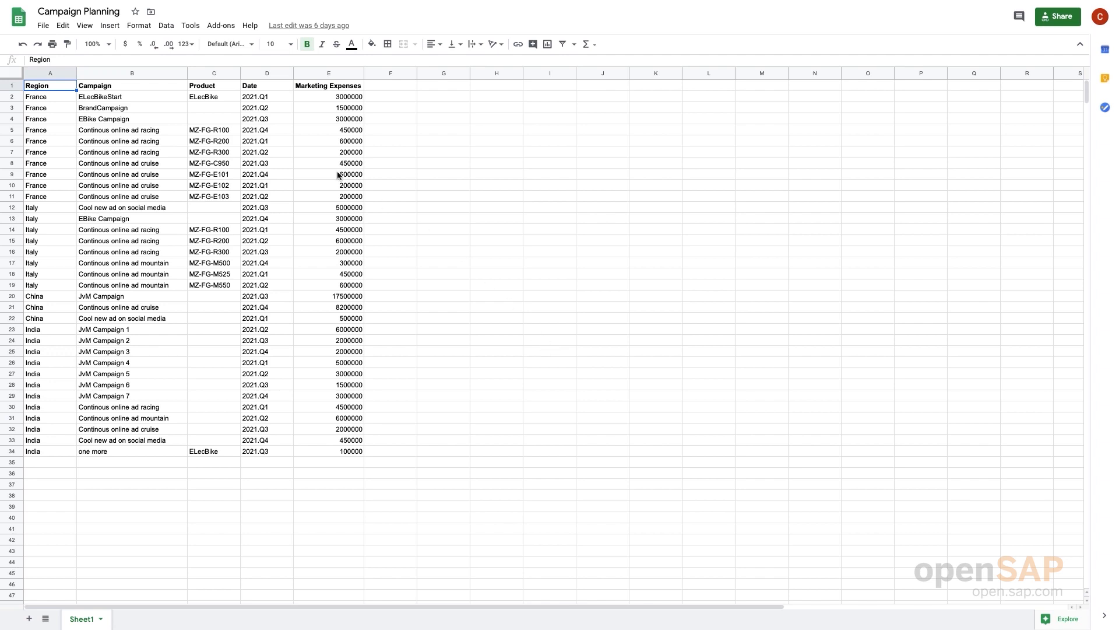
Step: Copy the Campaign Planning sheet's shareable link from File > Share and close sharing
left_click(43, 29)
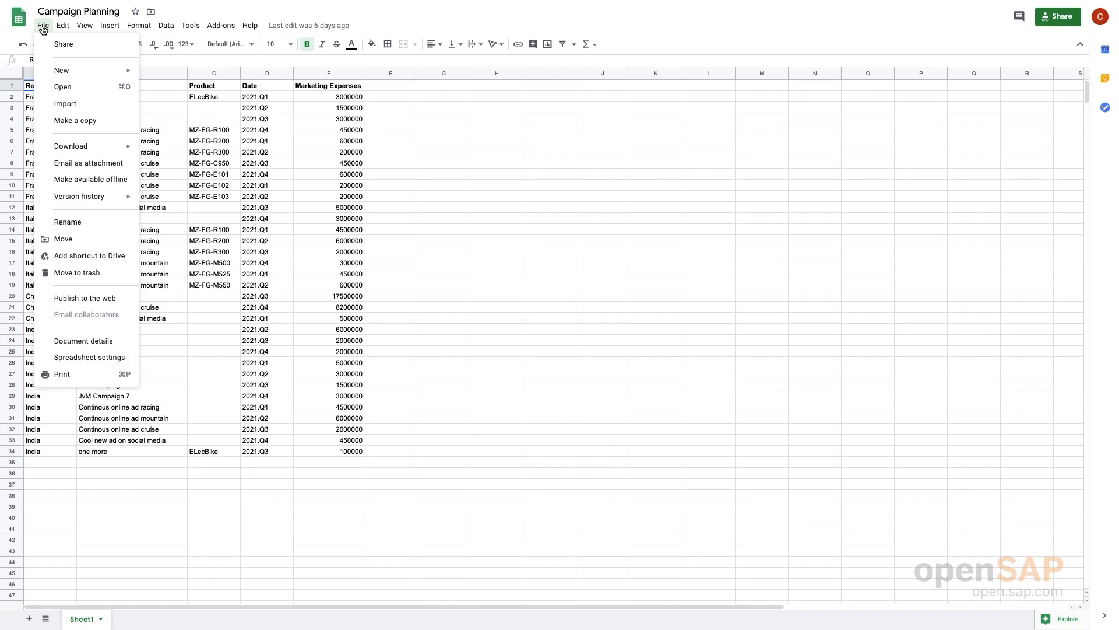
left_click(64, 45)
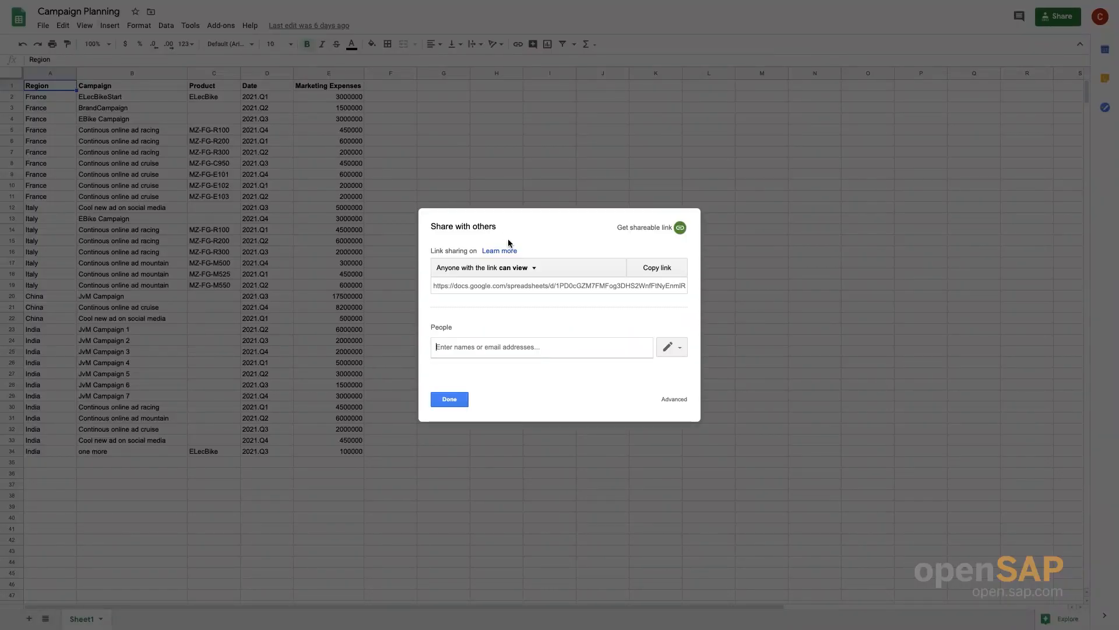
left_click(640, 269)
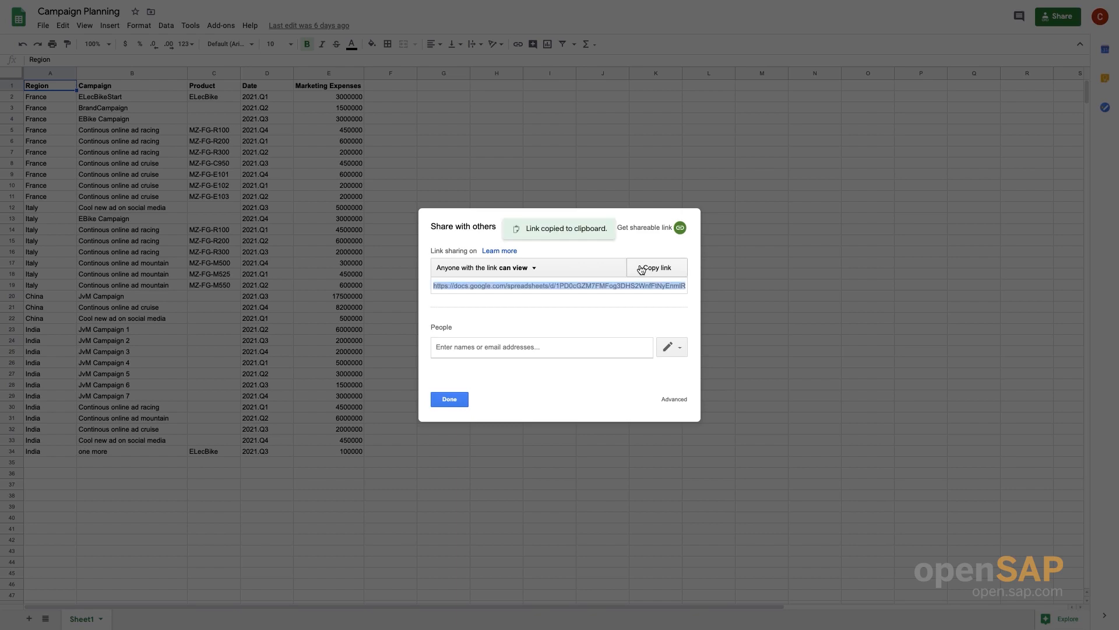
left_click(451, 400)
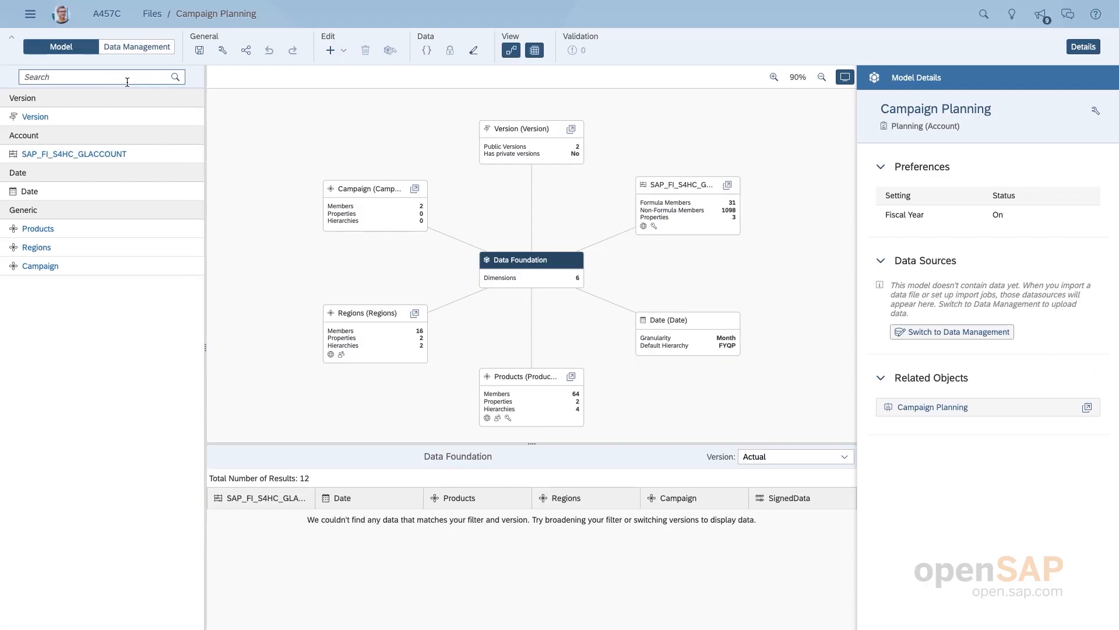
Step: On Data Management, choose Google Drive as the datasource for a draft import
left_click(132, 51)
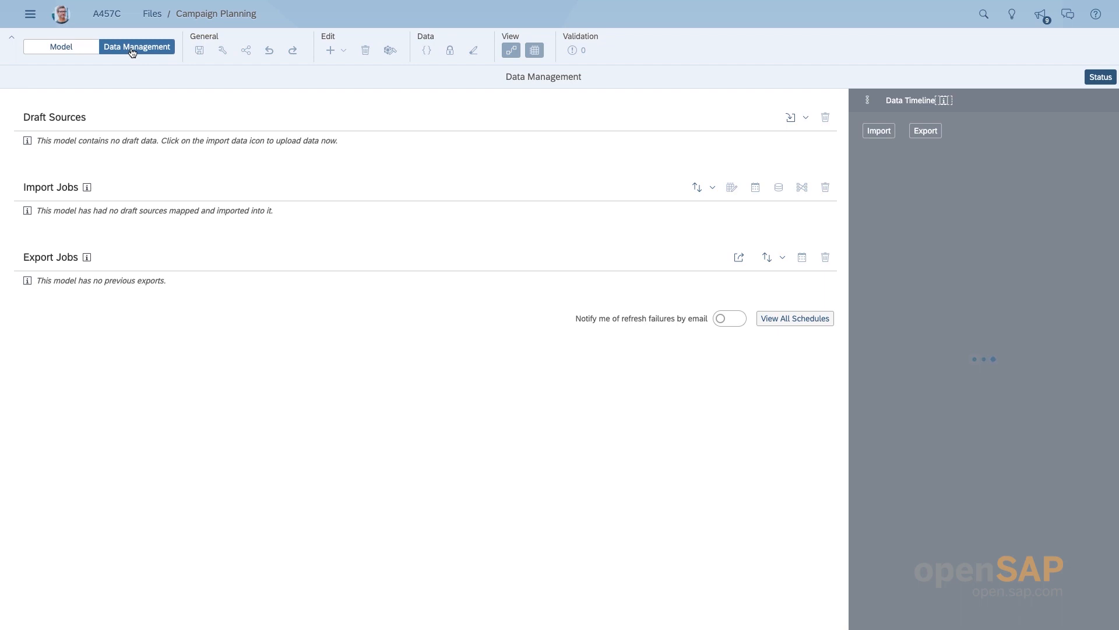
left_click(806, 117)
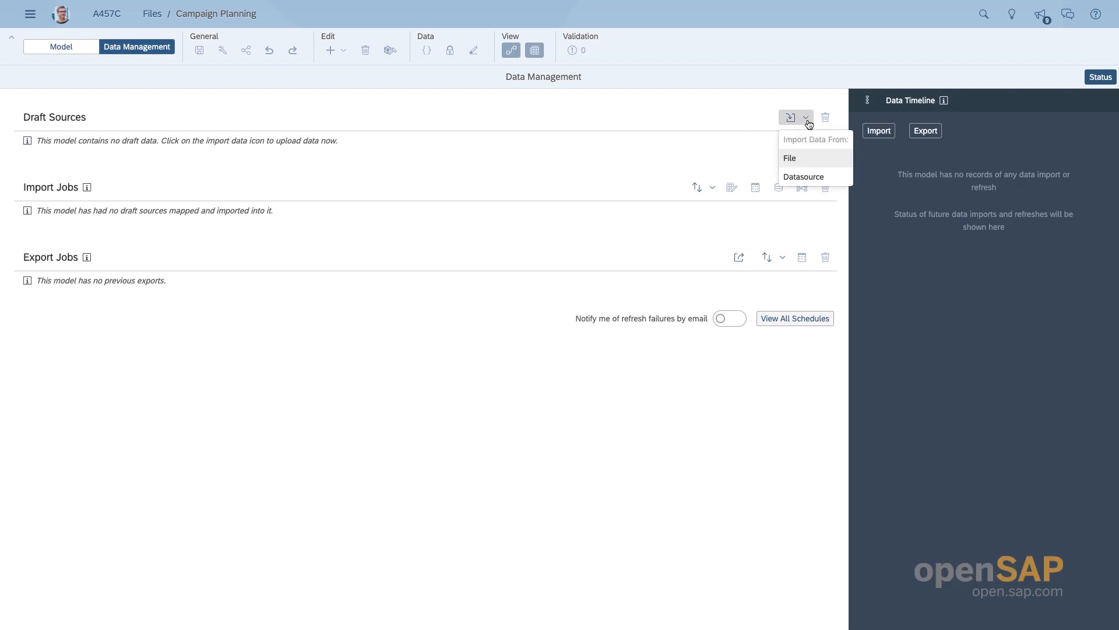
left_click(804, 176)
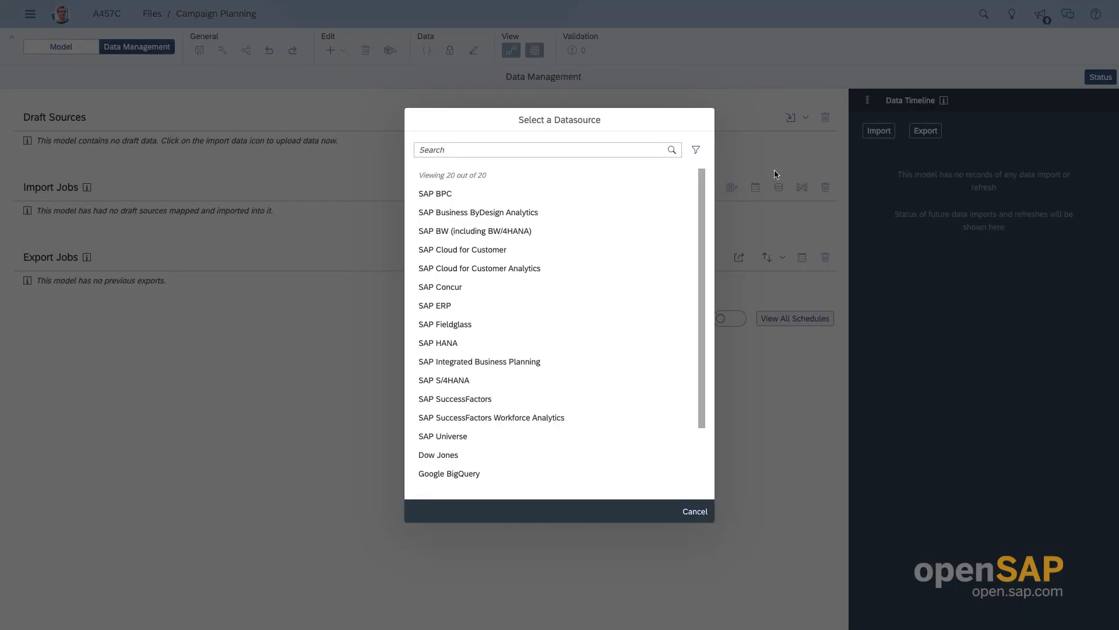
left_click(696, 150)
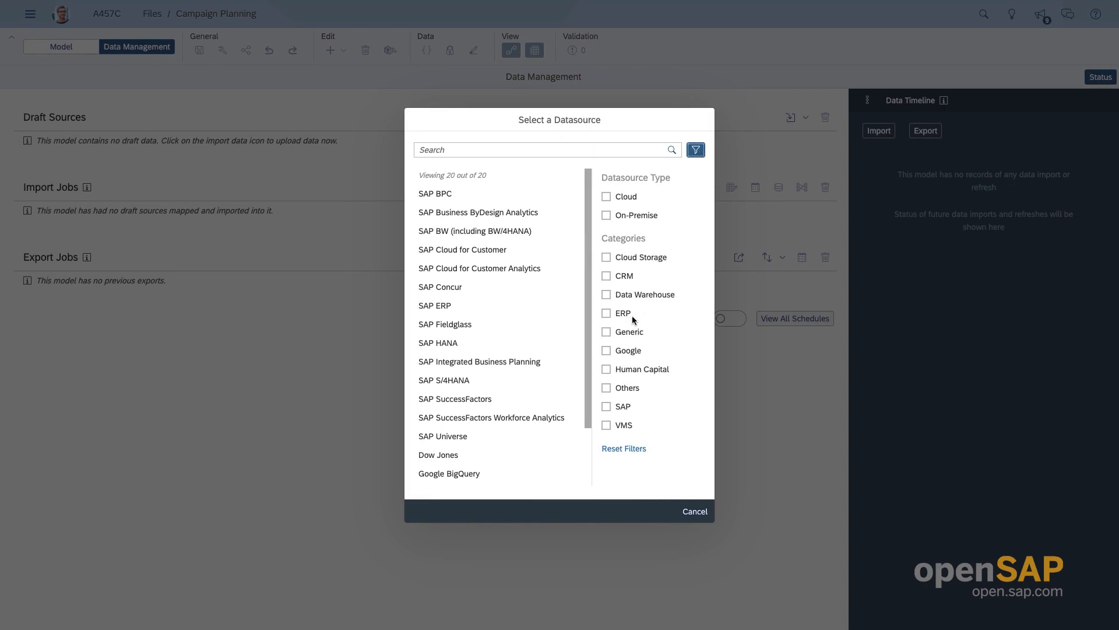
left_click(607, 350)
left_click(449, 214)
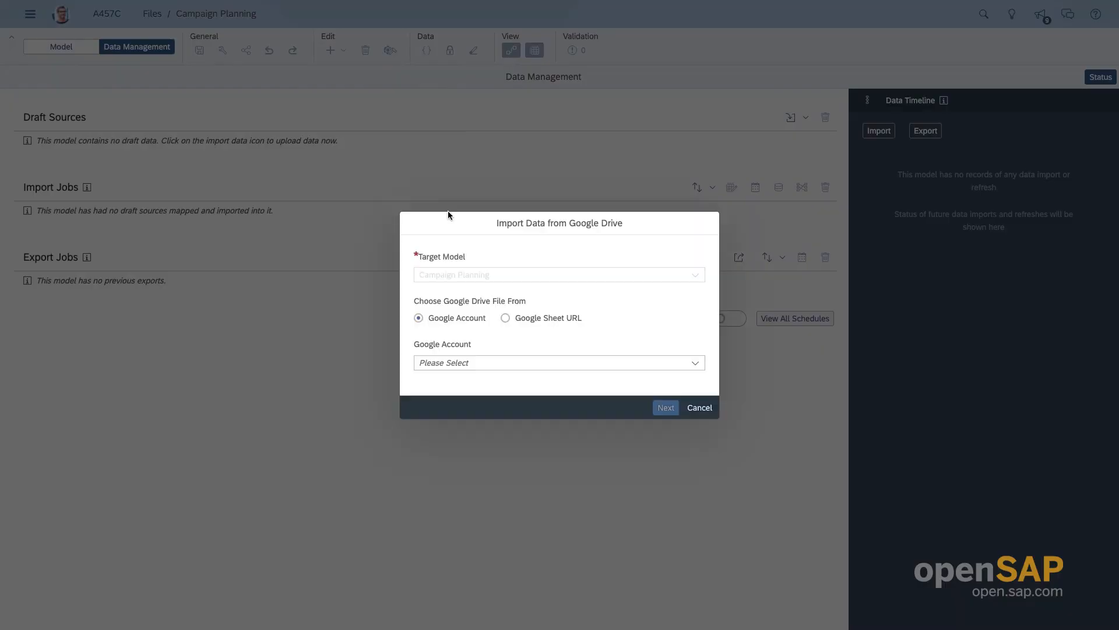
Step: Paste the copied Campaign Planning sheet URL and start uploading it as a draft
left_click(505, 318)
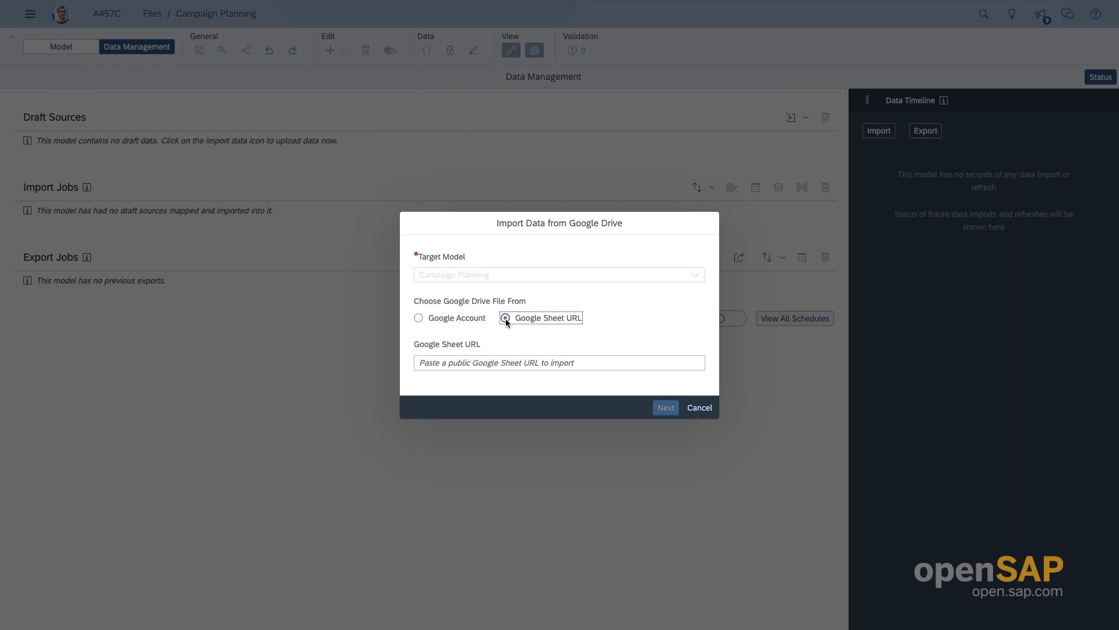
left_click(495, 362)
key("ctrl+v")
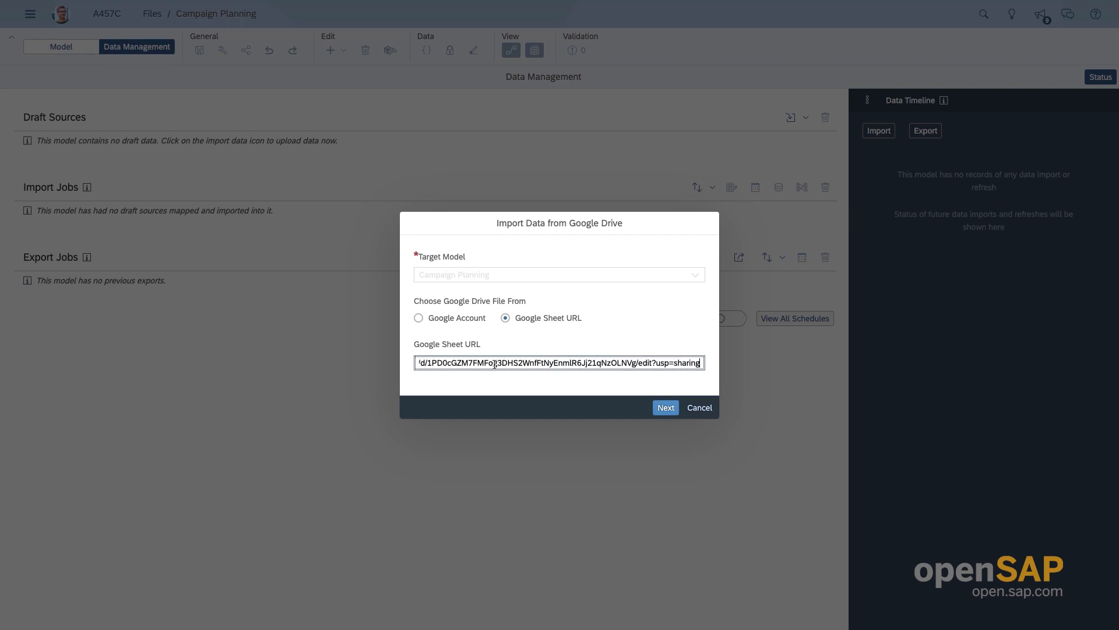
left_click(668, 408)
left_click(666, 371)
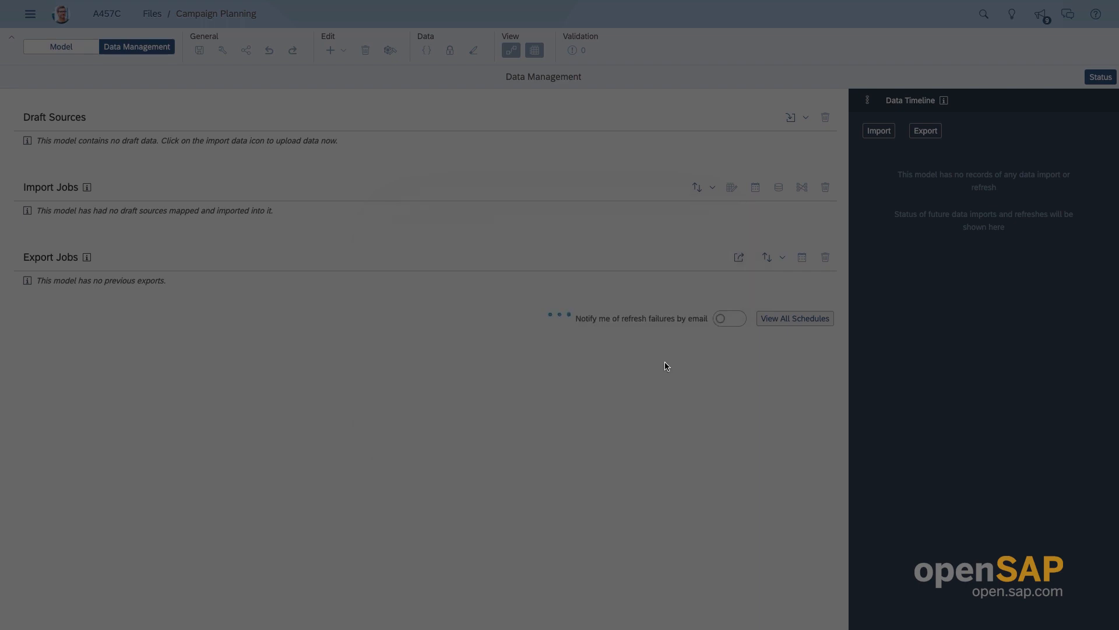
Step: Map the draft to the Budget version, Marketing Expenses account and the Date dimension
left_click(442, 170)
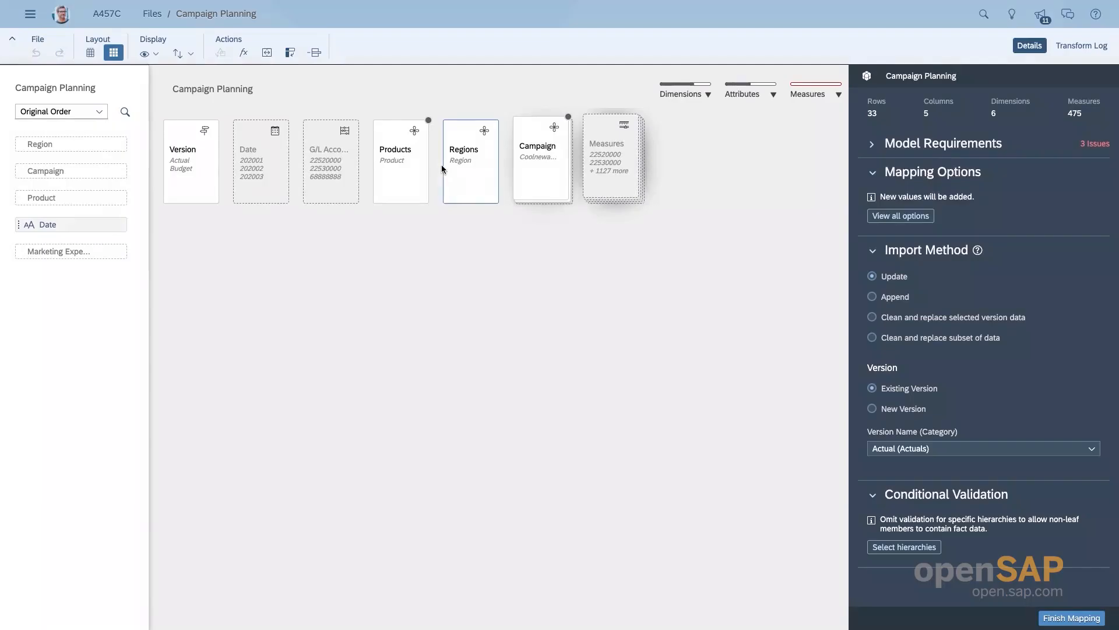
left_click(984, 448)
left_click(910, 476)
left_click(612, 158)
left_click(765, 231)
type("Marketing")
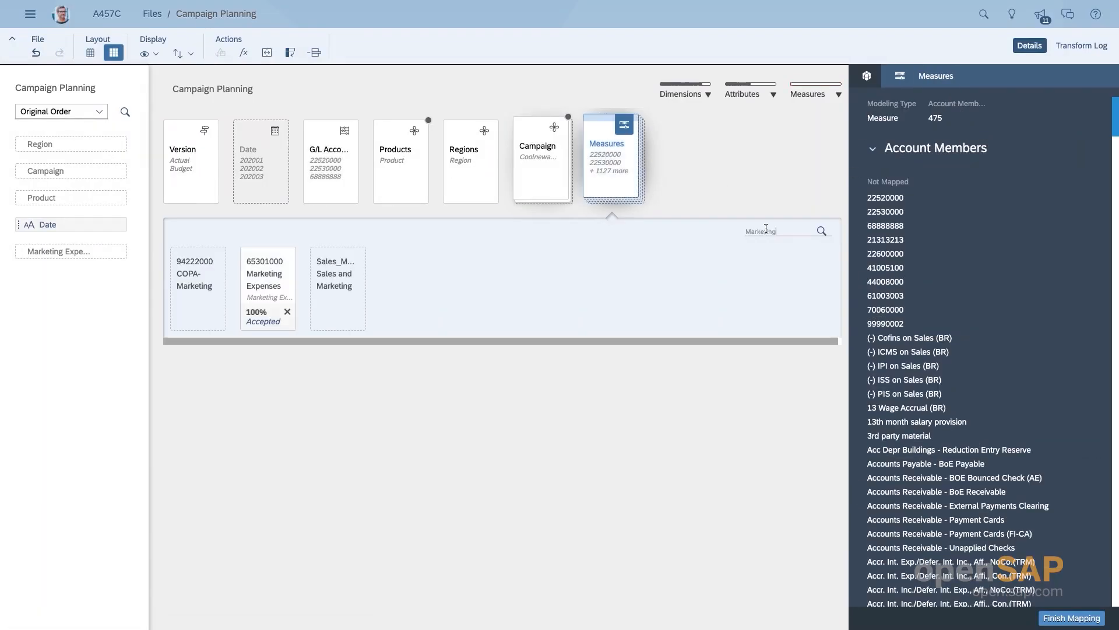
left_click(268, 279)
left_click_drag(92, 226, 265, 162)
Step: Replace '.' with '-' inside the Date column values
left_click(90, 53)
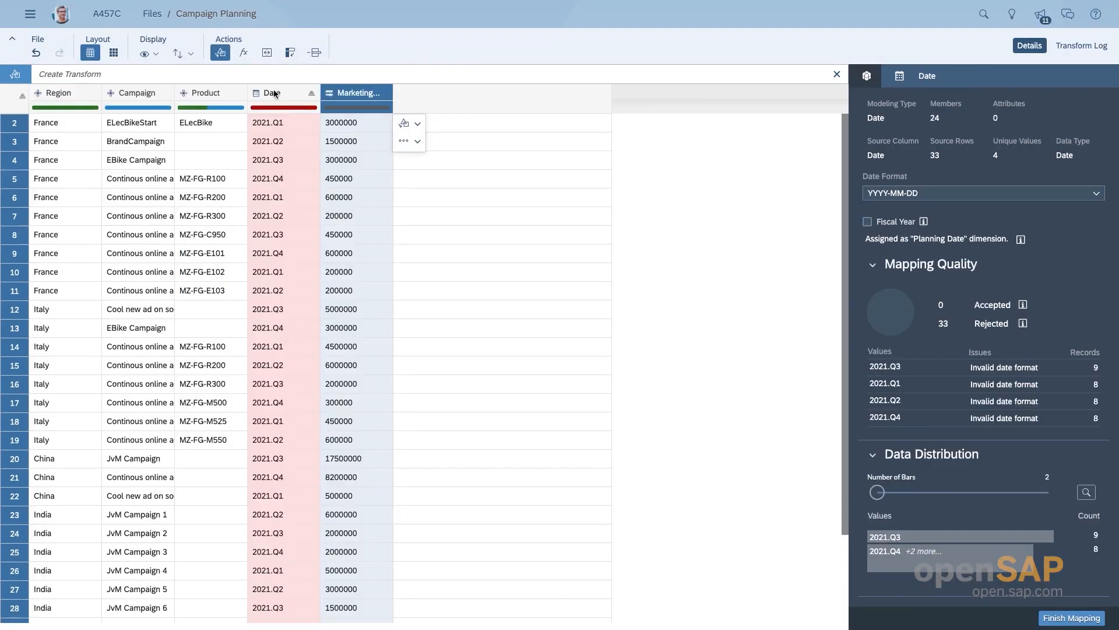
left_click(272, 93)
left_click(332, 112)
left_click(83, 150)
left_click(88, 77)
left_click(94, 92)
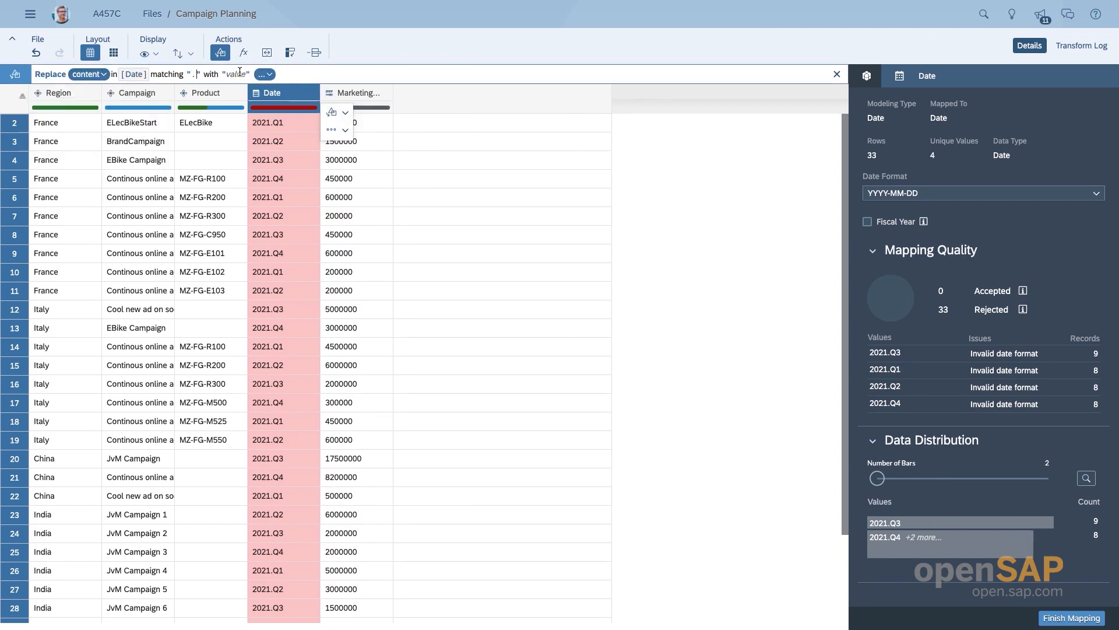
type(".")
key("Tab")
type("-")
key("Return")
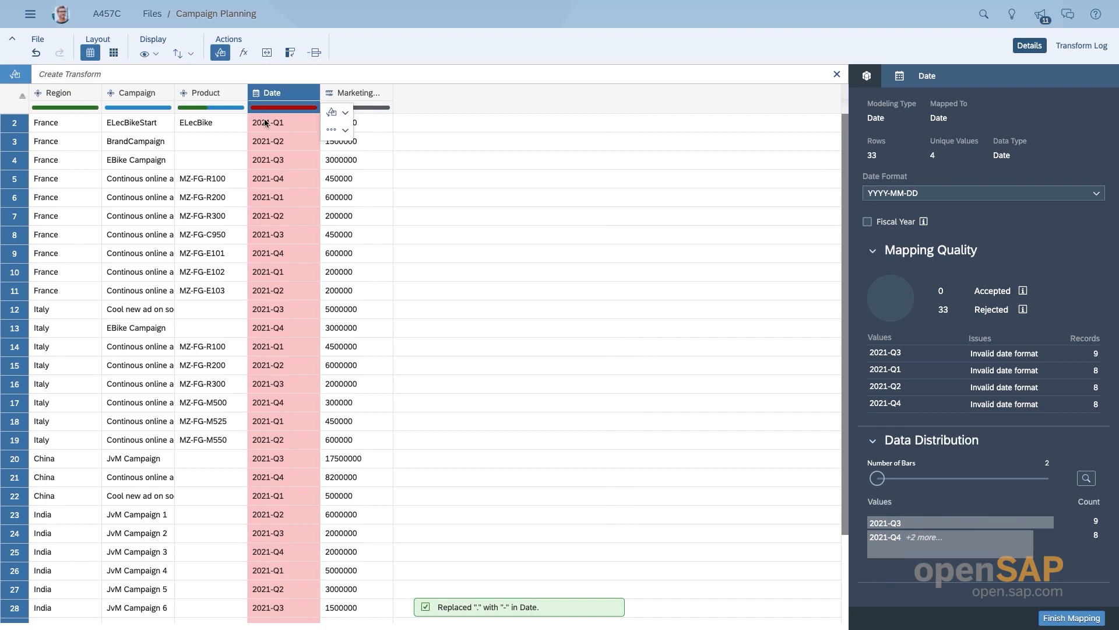
Step: Set the Date format to YYYY-QQ, finish mapping, and confirm the import
left_click(1096, 193)
scroll(944, 303, "down", 2)
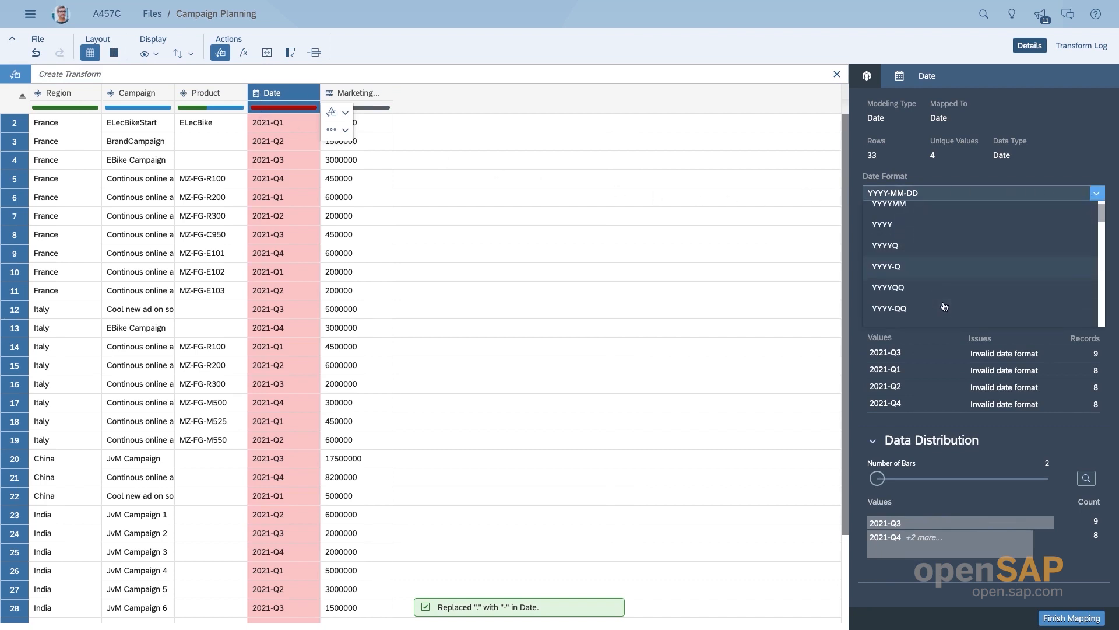
left_click(931, 290)
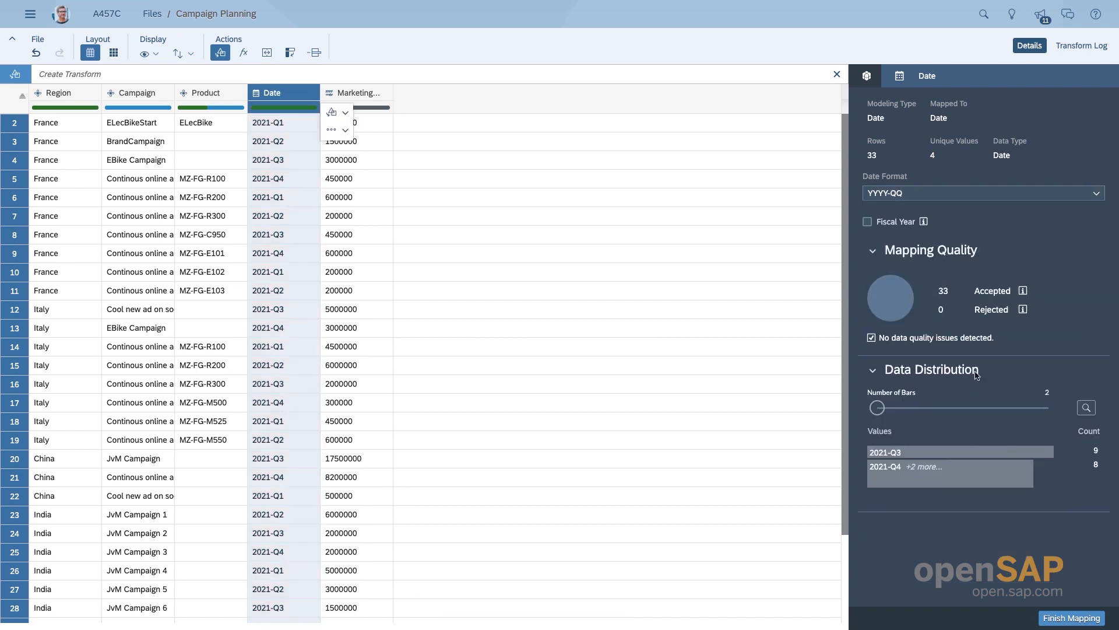
left_click(1071, 618)
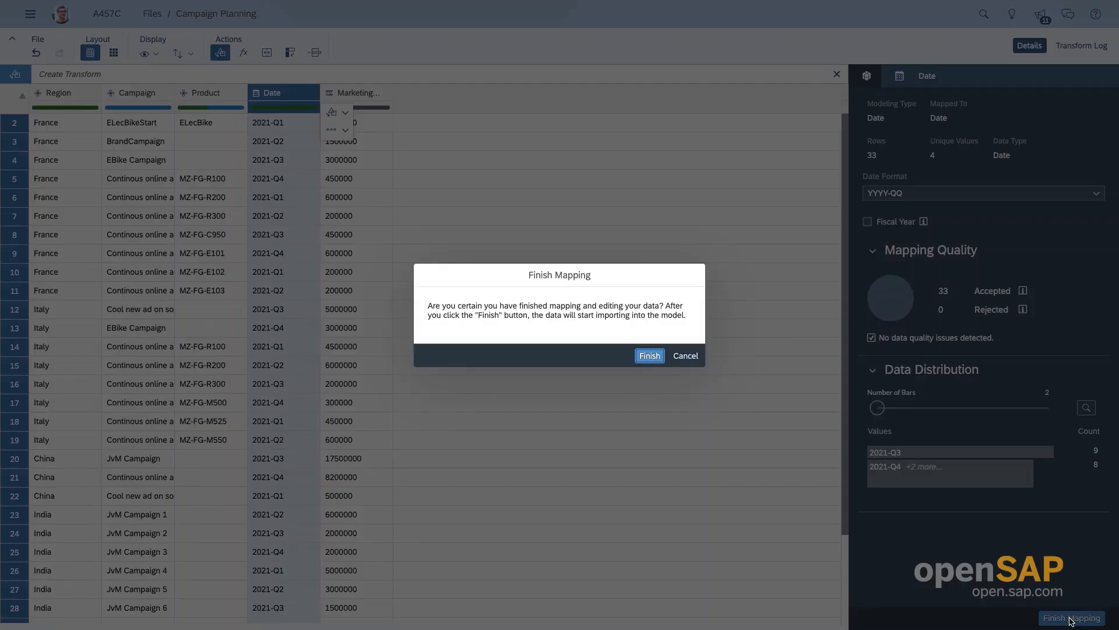
left_click(650, 356)
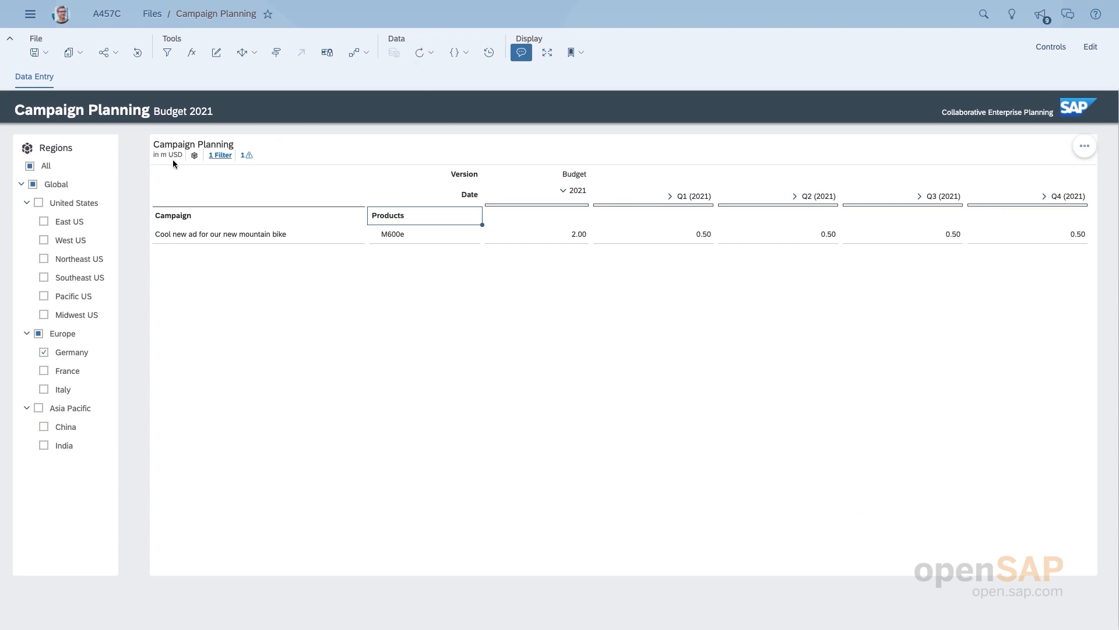
Step: Include all regions in Campaign Planning, add a Totals row (95.80 for 2021), and enter edit mode
left_click(29, 166)
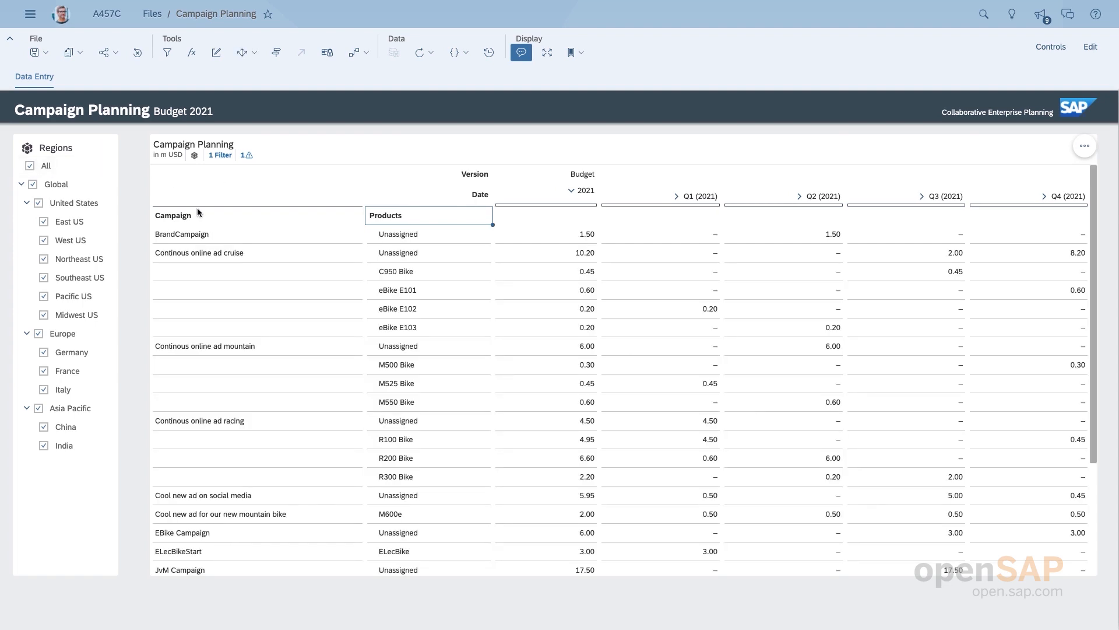
left_click(182, 217)
right_click(175, 217)
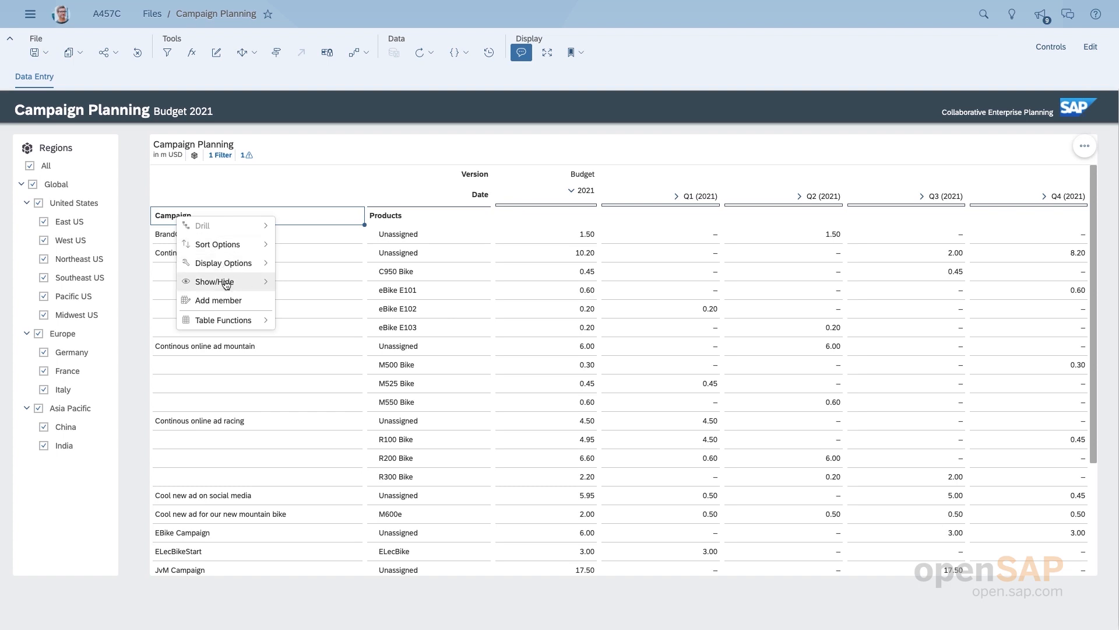
mouse_move(227, 281)
left_click(303, 300)
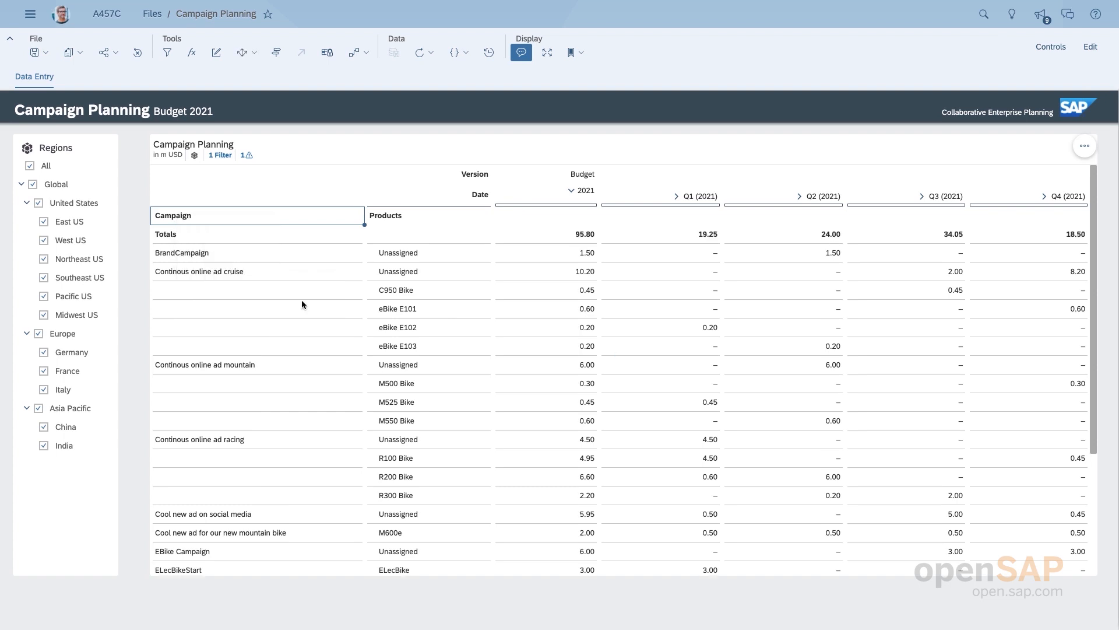
left_click(517, 235)
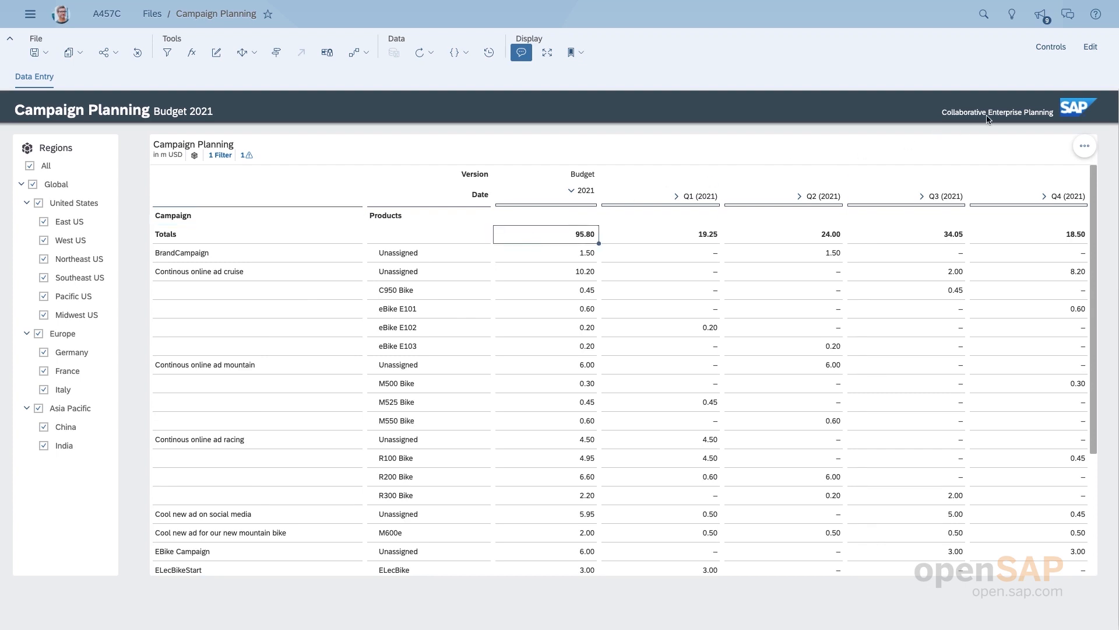
left_click(1088, 48)
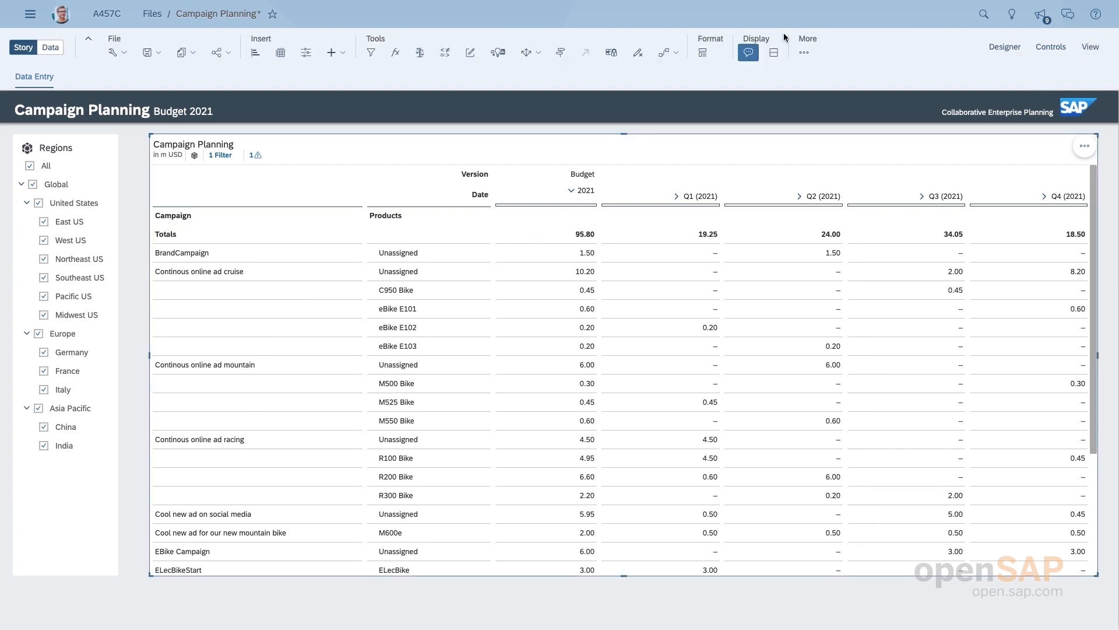
Step: Run a Smart Discovery exploring Marketing Expenses for the Budget version
left_click(498, 53)
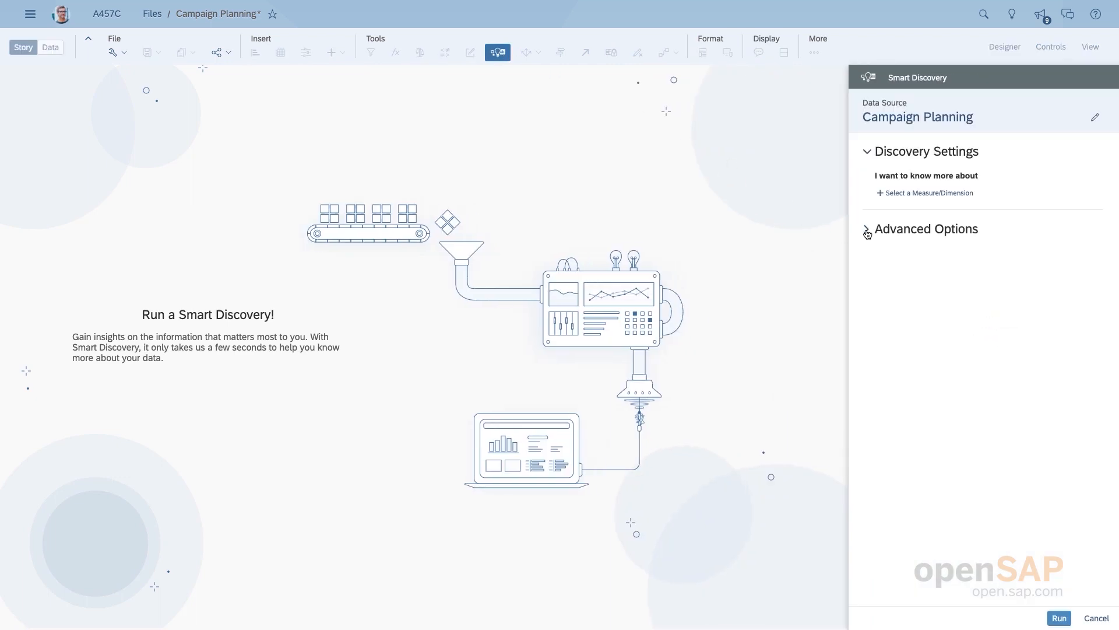
left_click(868, 229)
left_click(901, 270)
left_click(911, 305)
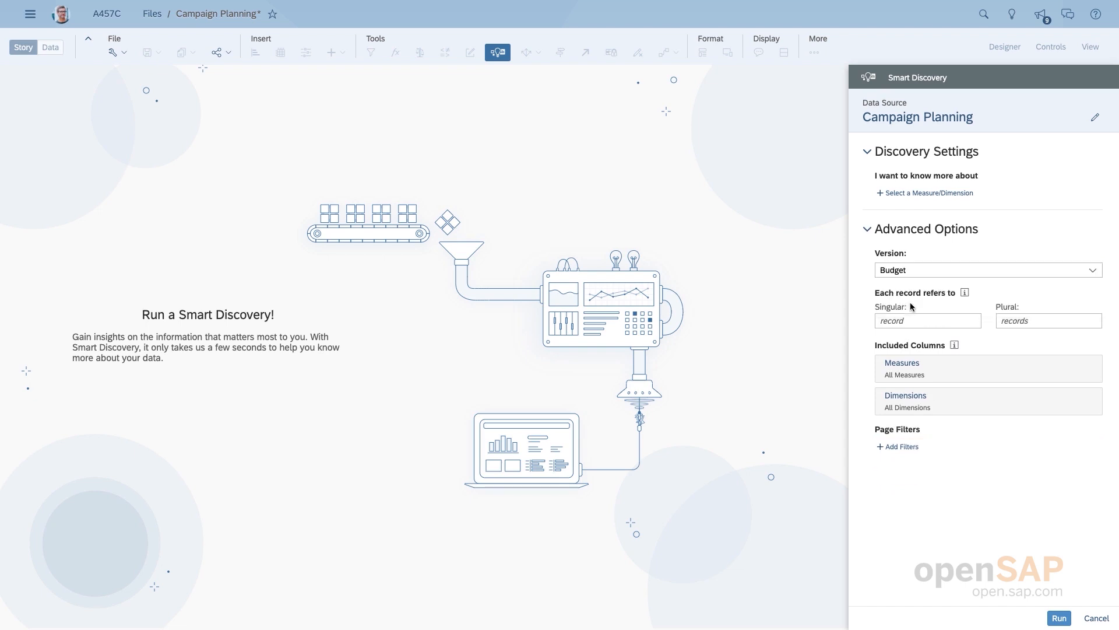
left_click(914, 193)
type("Ma")
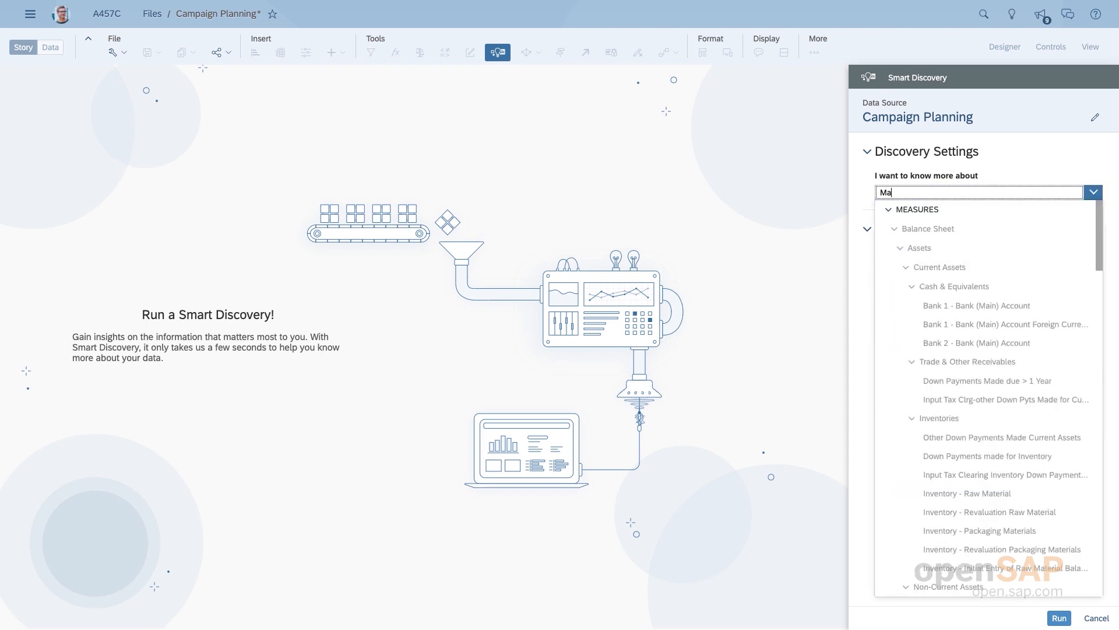
type("rketing")
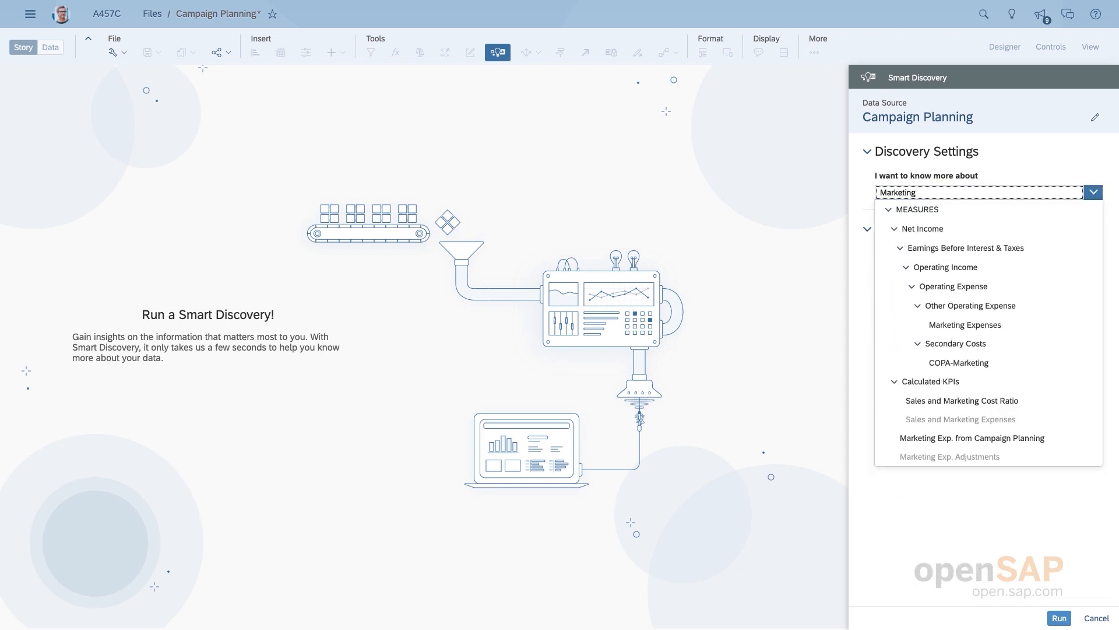
left_click(972, 328)
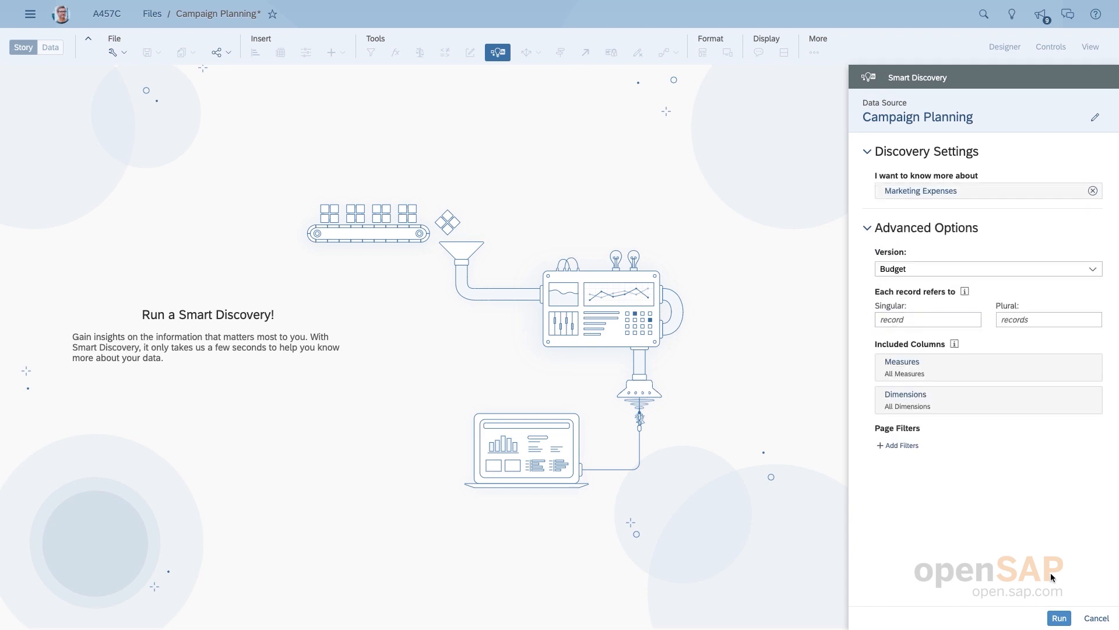
left_click(1060, 618)
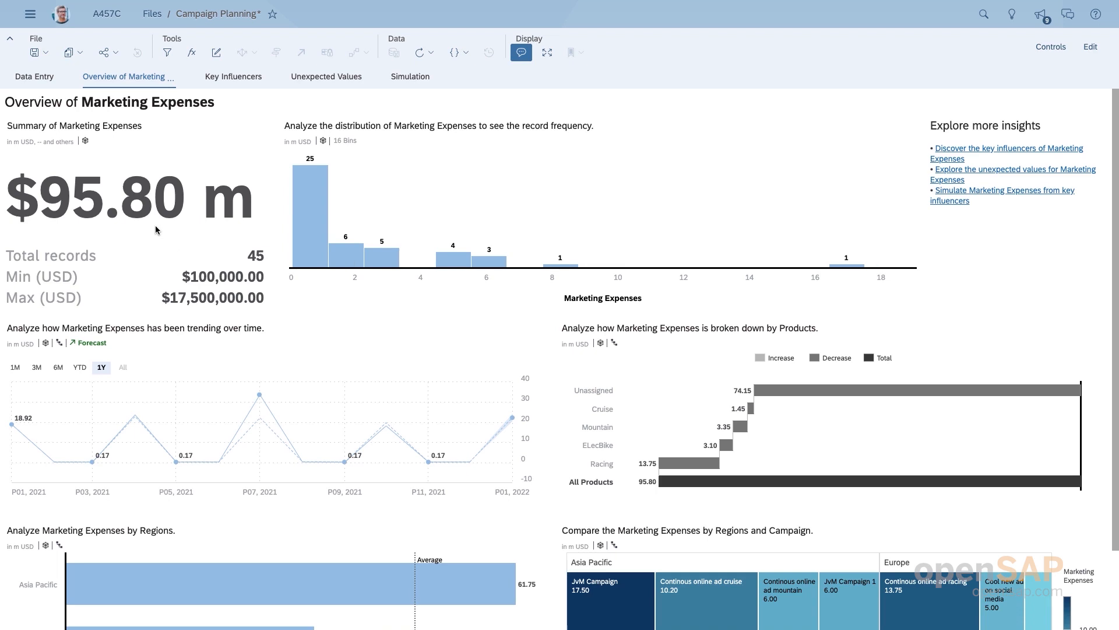
Step: Save the story and pin the Marketing Expenses summary to the home screen
left_click(290, 129)
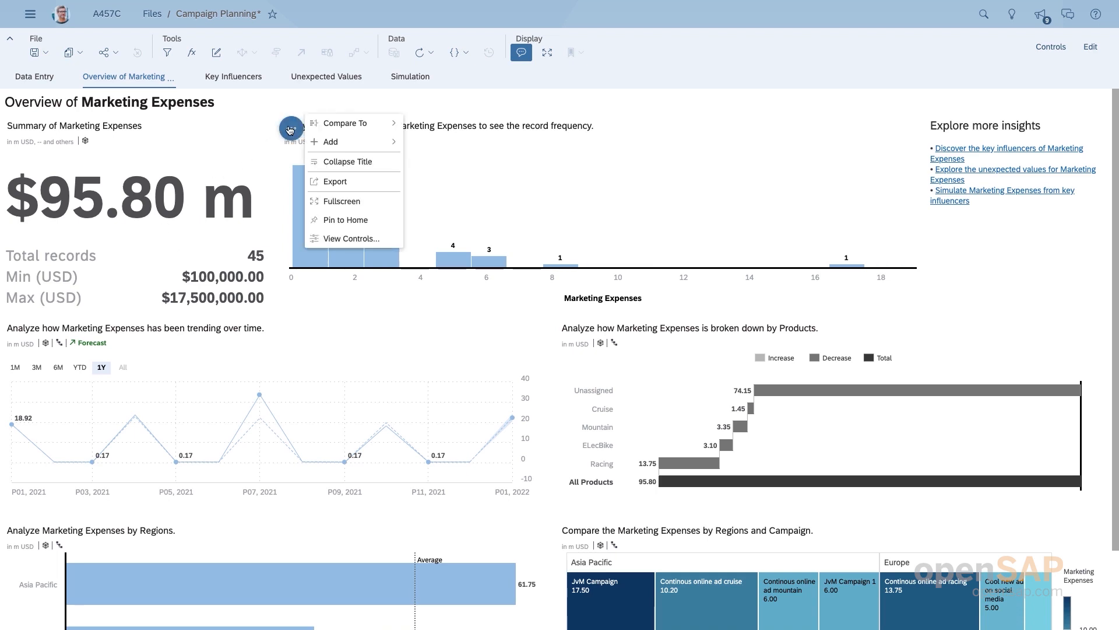
left_click(347, 221)
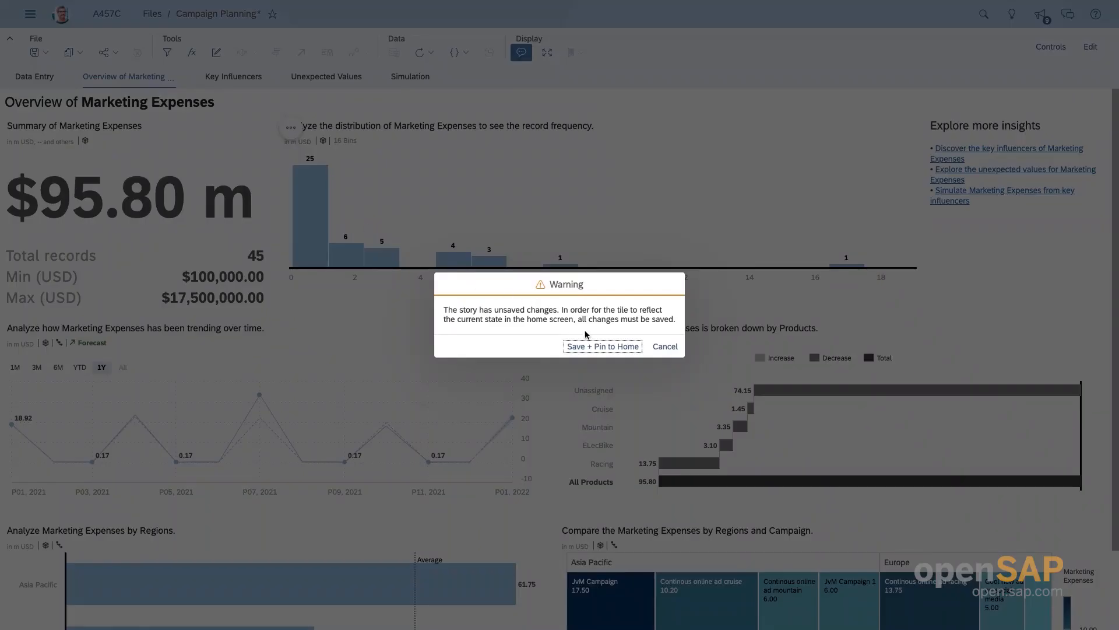
left_click(595, 347)
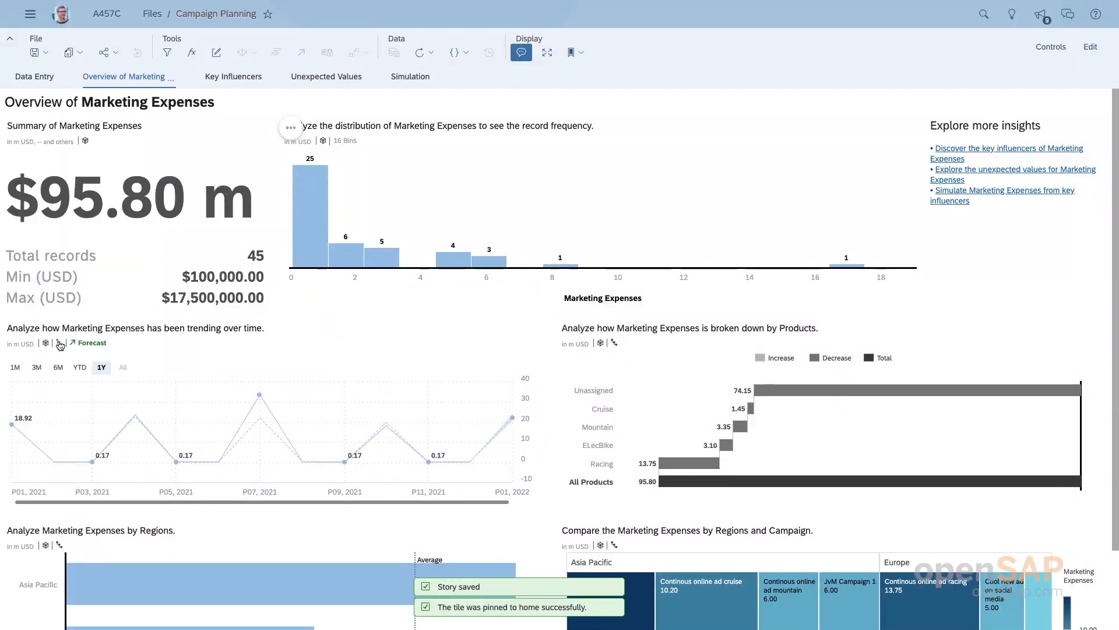
Step: Show the trend chart by quarter, then bring up Search to Insight
left_click(60, 344)
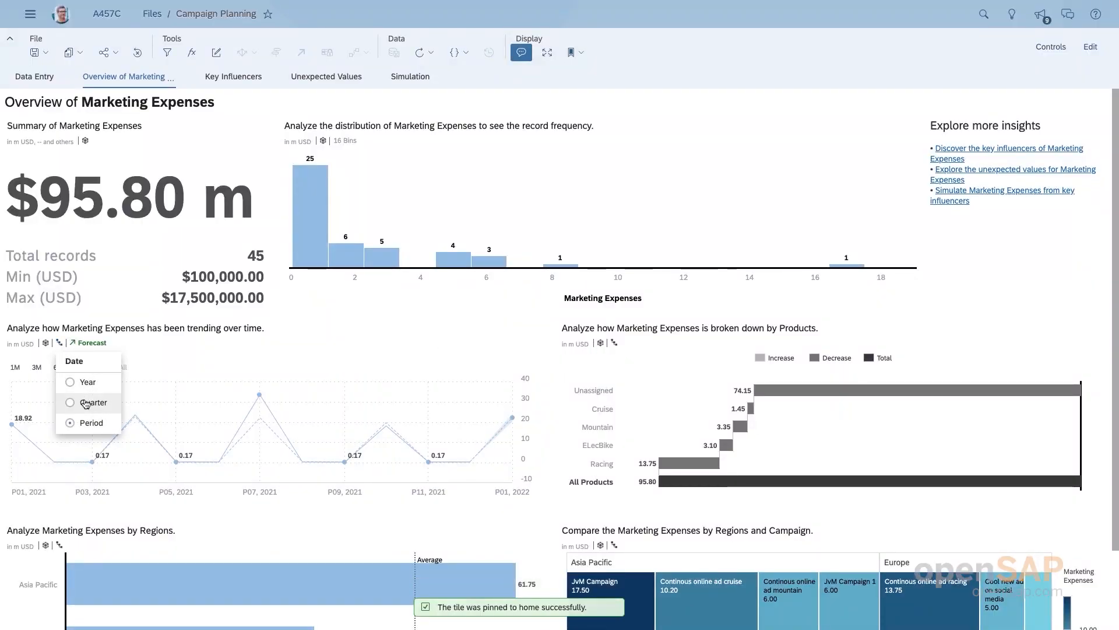
left_click(84, 402)
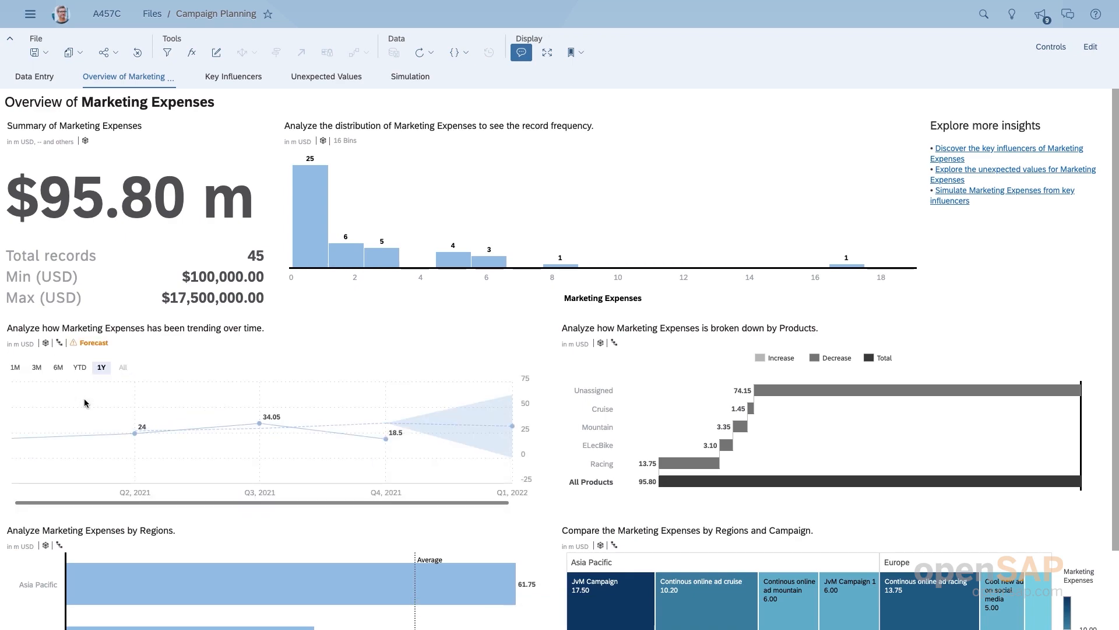
scroll(85, 403, "down", 2)
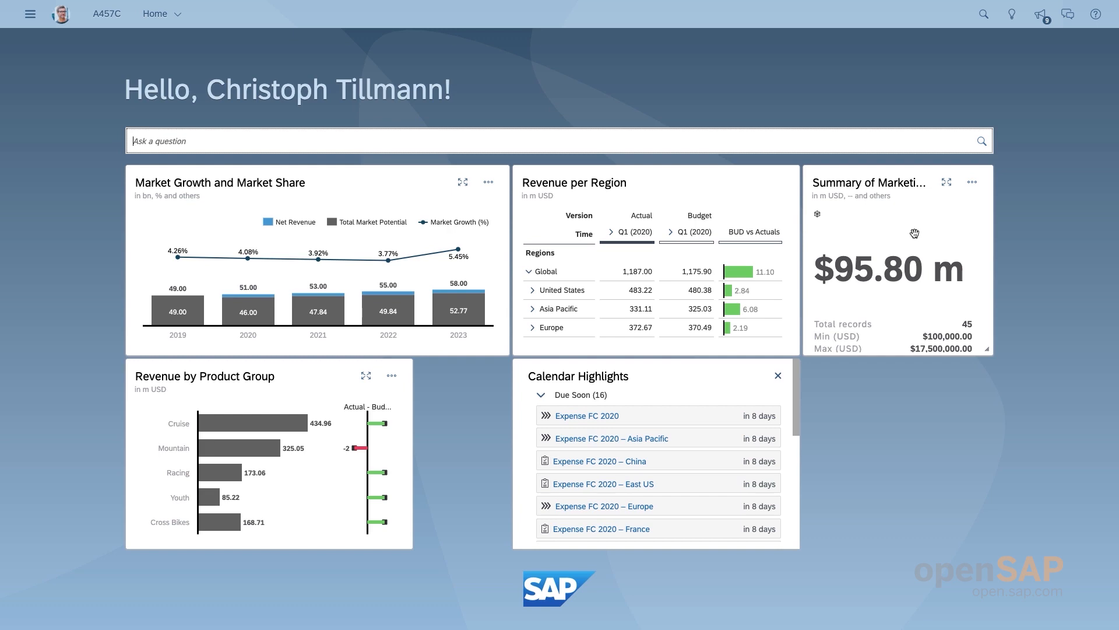
left_click(1013, 15)
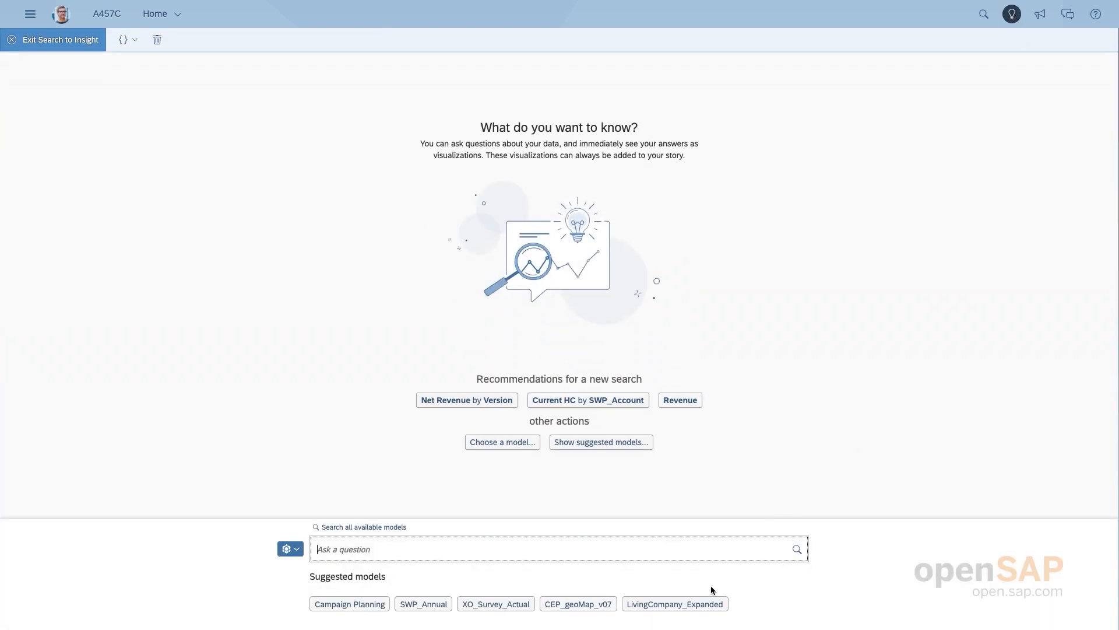
Step: Ask the LivingCompany_Expanded model 'Show marekting expense budget' to get $93.50 m Budget Marketing Expenses
left_click(671, 604)
left_click(426, 453)
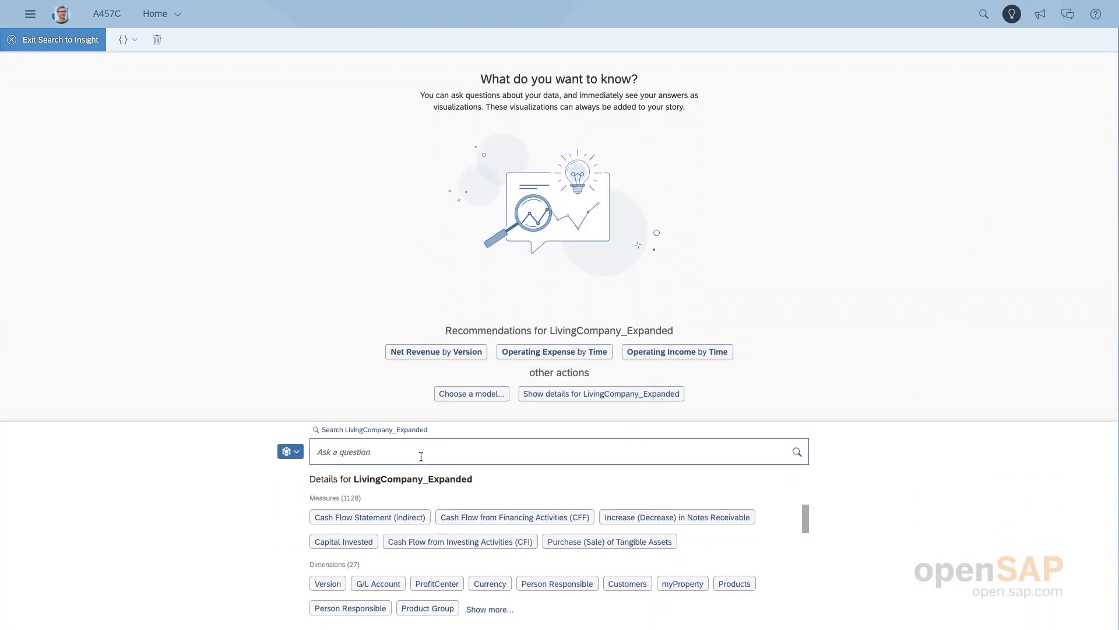
type("Show ")
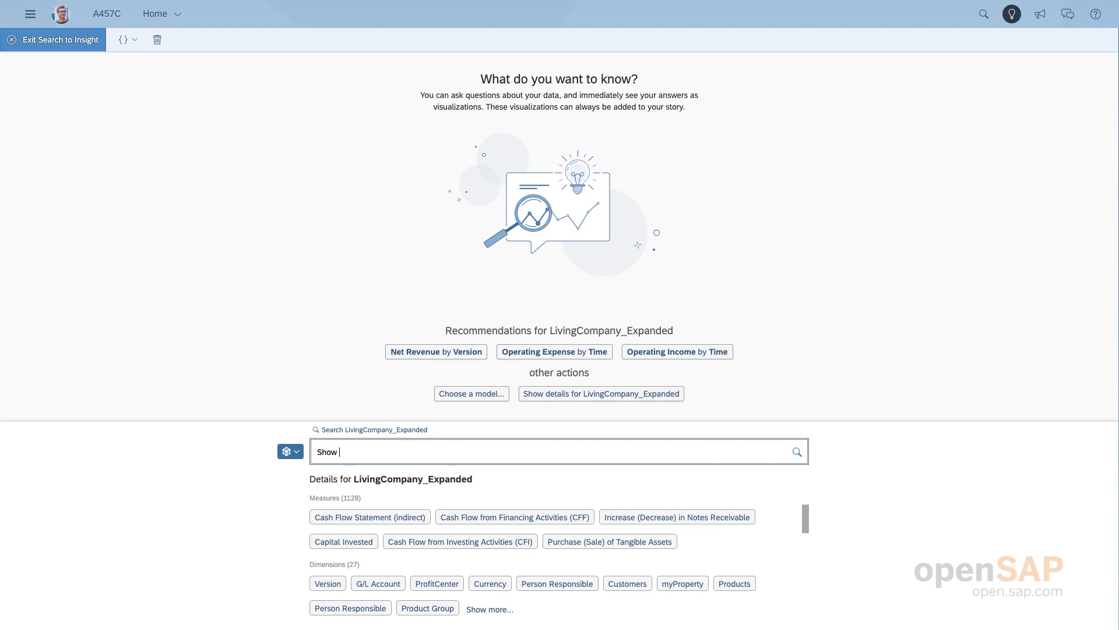
type("marekting expense budget")
key("Return")
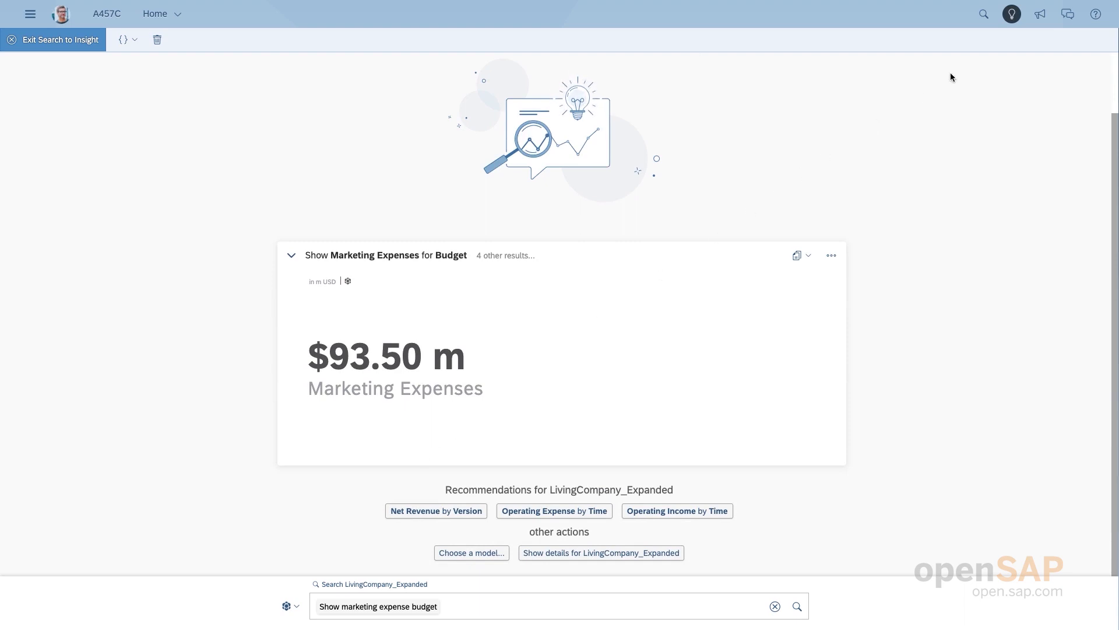
Step: Reply in the story discussion that the new e-Mountain Bike campaign exceeded the marketing budget
left_click(1068, 14)
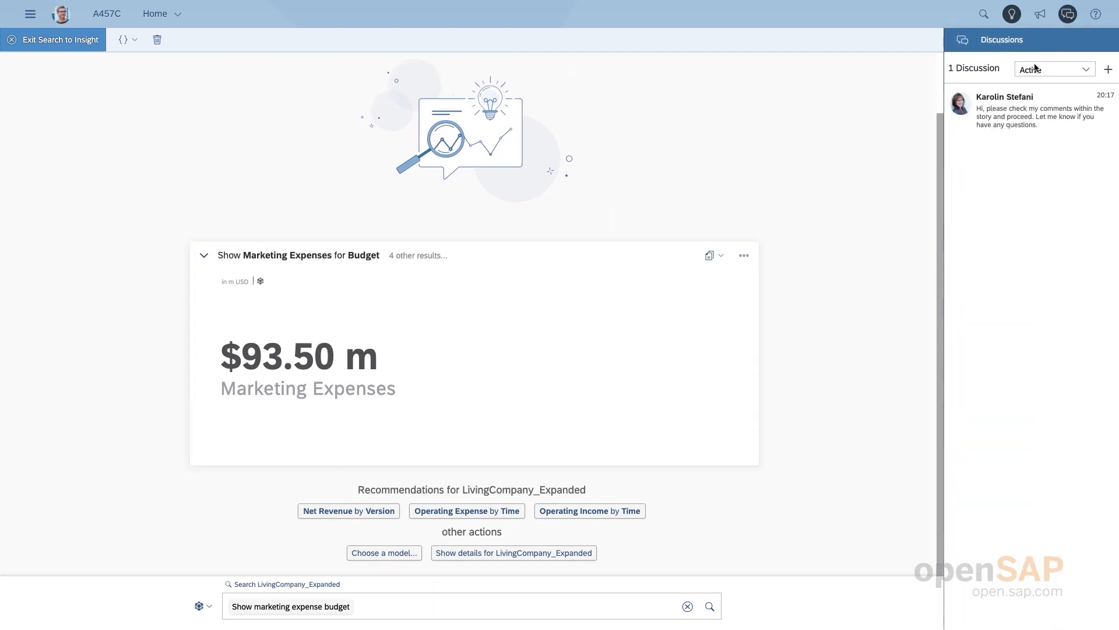
left_click(1008, 116)
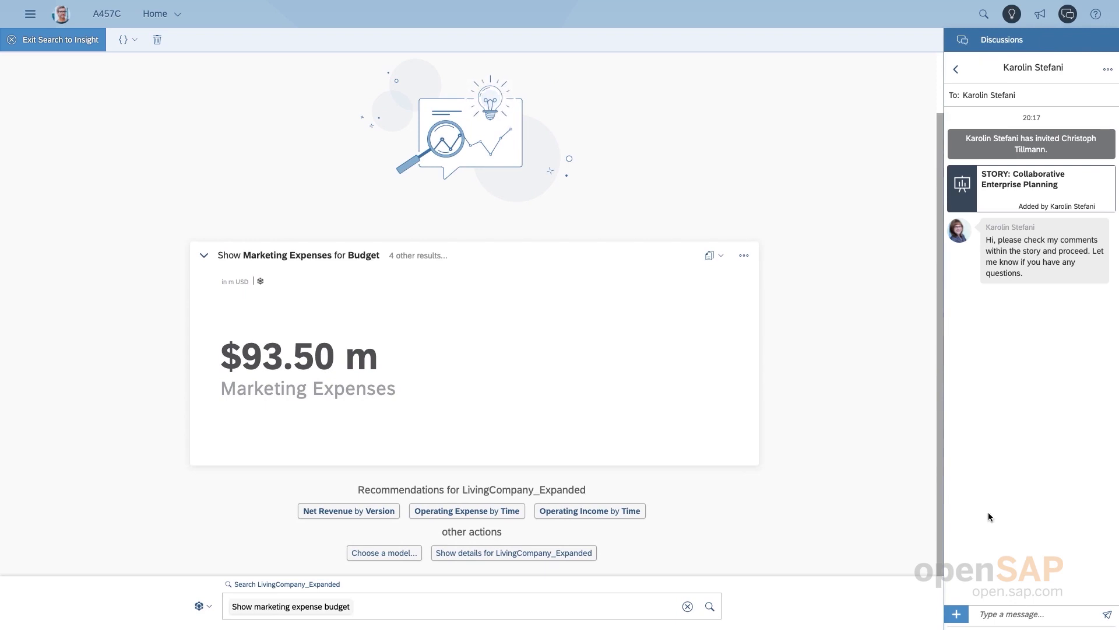
left_click(992, 613)
type("Hi")
type("Karolin. We exceed the marketing budget due to the new e-Mountain Bike campaign in Germany. Can you please redistribute? Thanks Christoph")
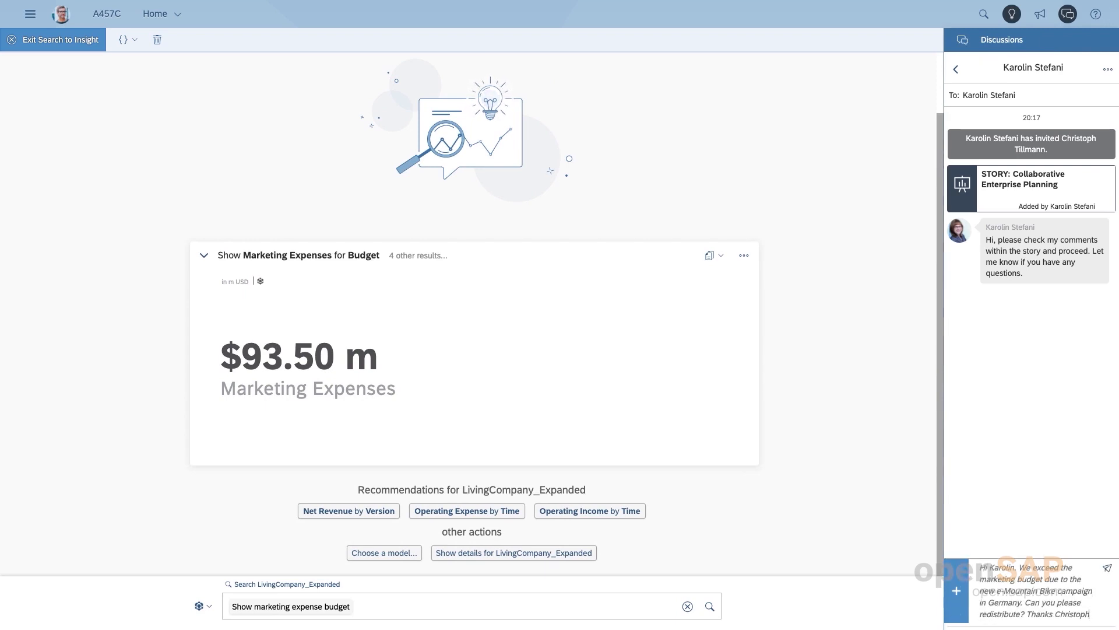
key("Return")
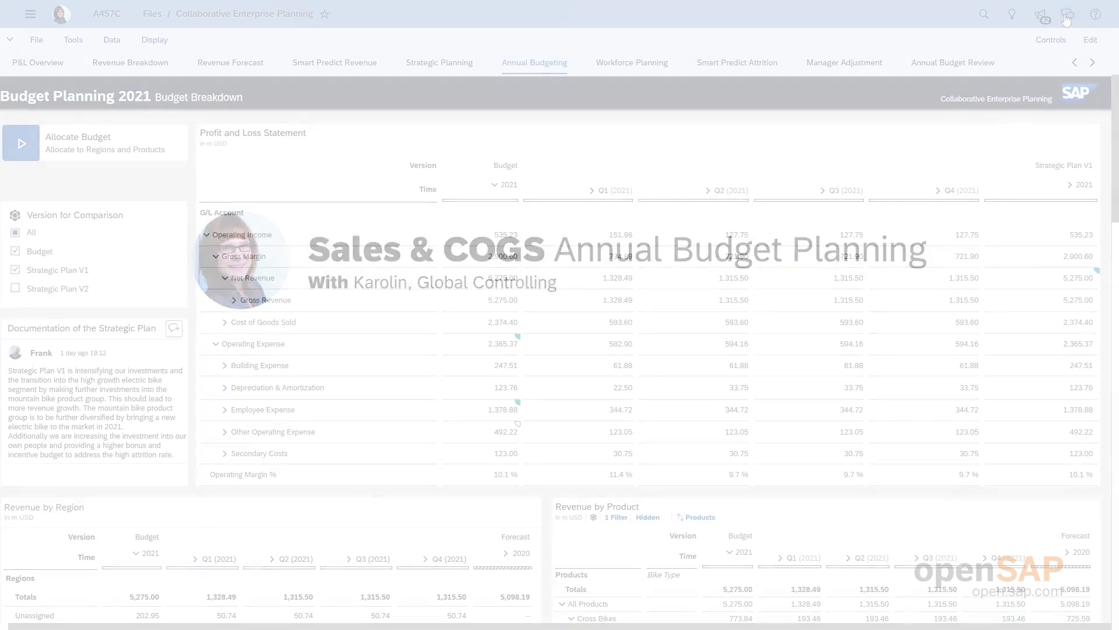
Step: Show the story's comment threads and jump to the Operating Expense Alignment comment
left_click(1068, 15)
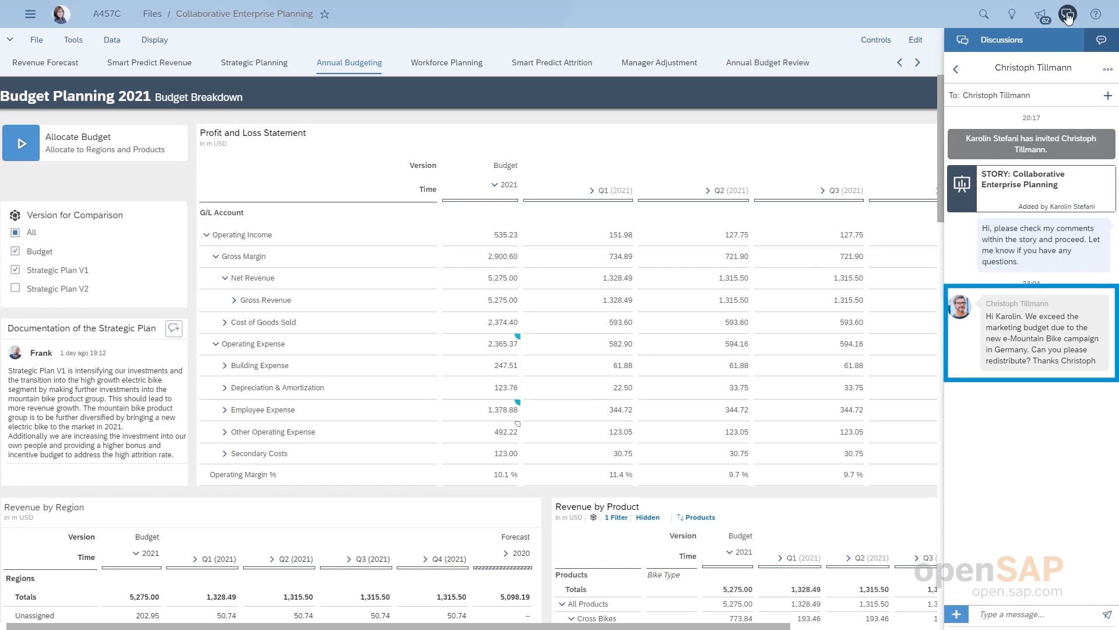
left_click(1104, 46)
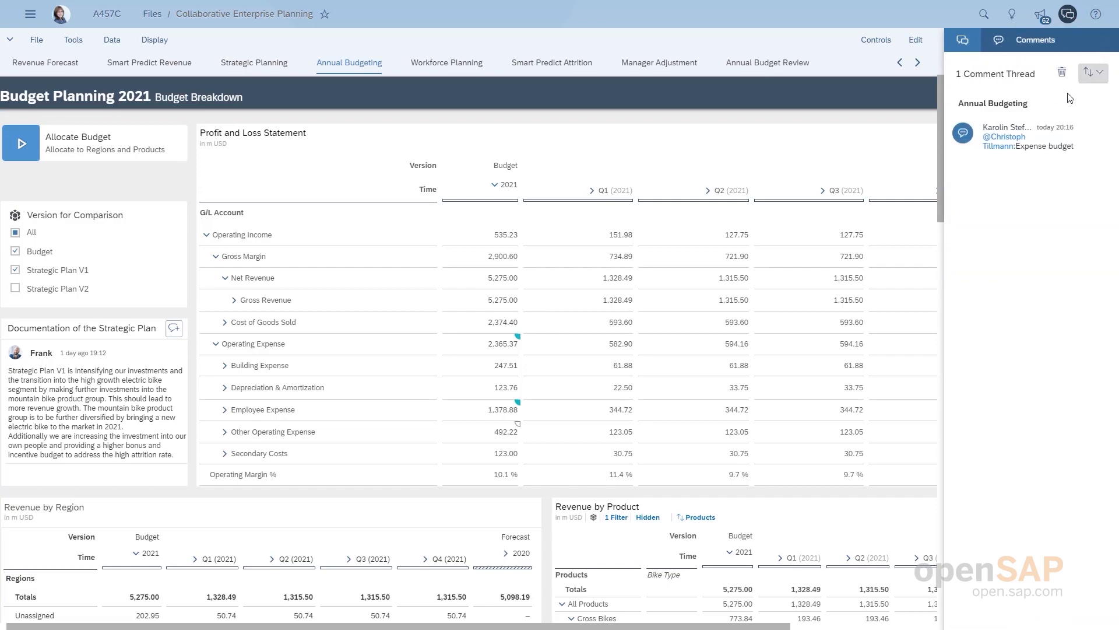
left_click(1045, 147)
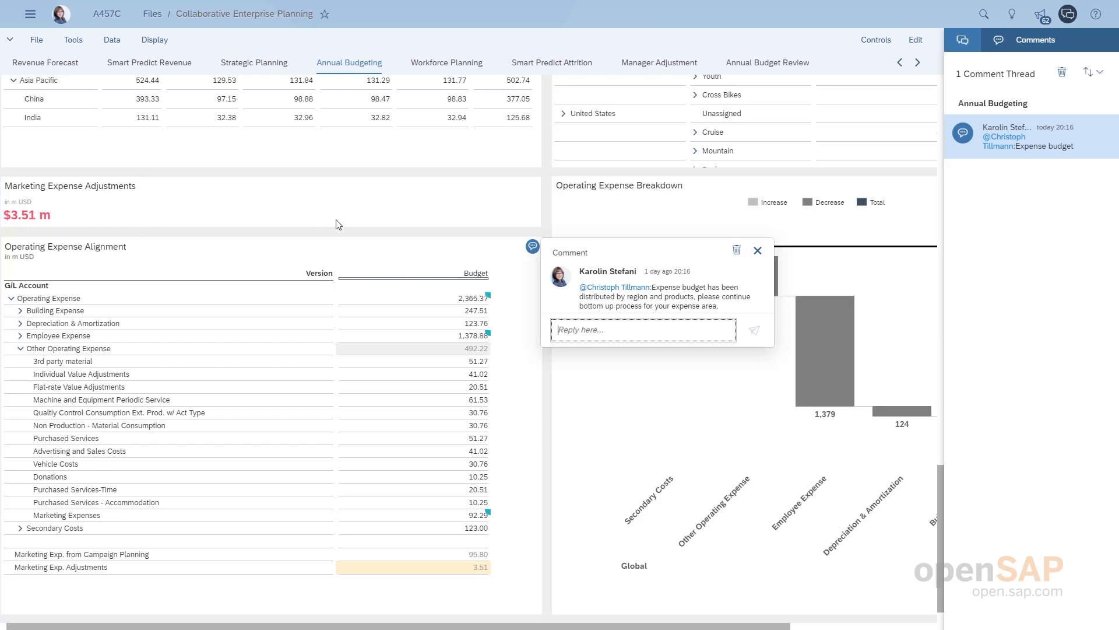
Step: Add +3.51 million to the Marketing Expenses budget cell
right_click(440, 350)
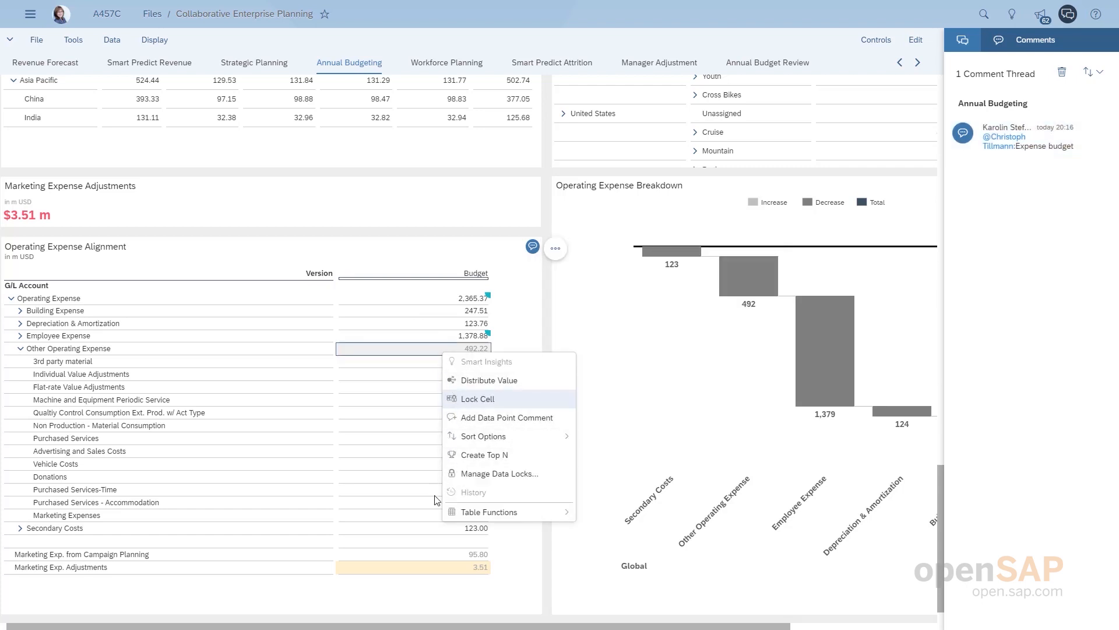
left_click(435, 517)
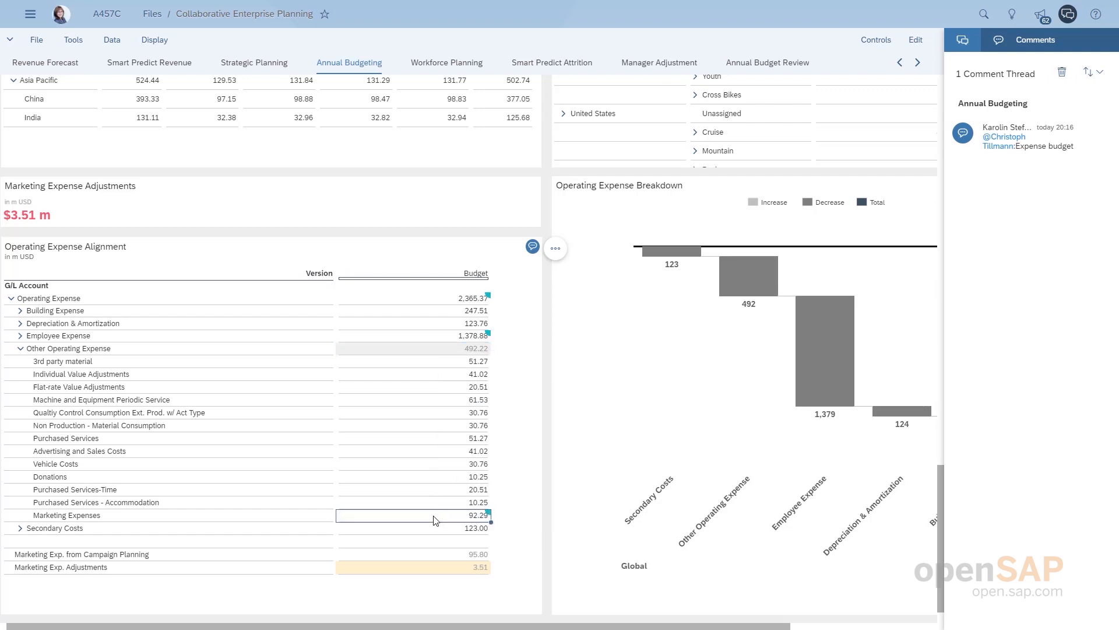
type("+")
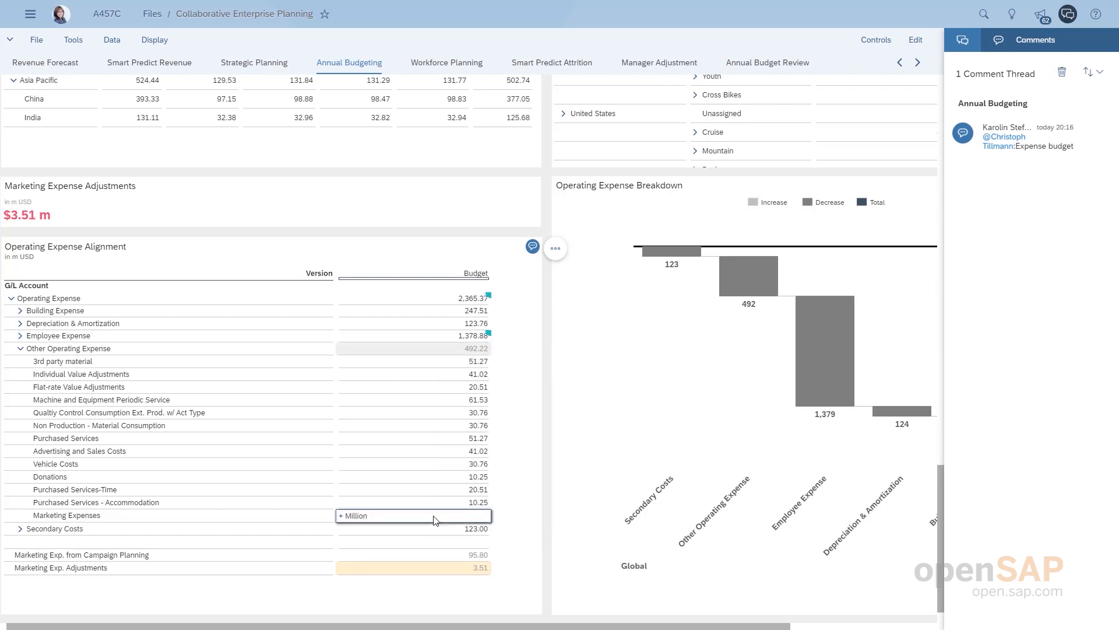
type("3.51")
key("Return")
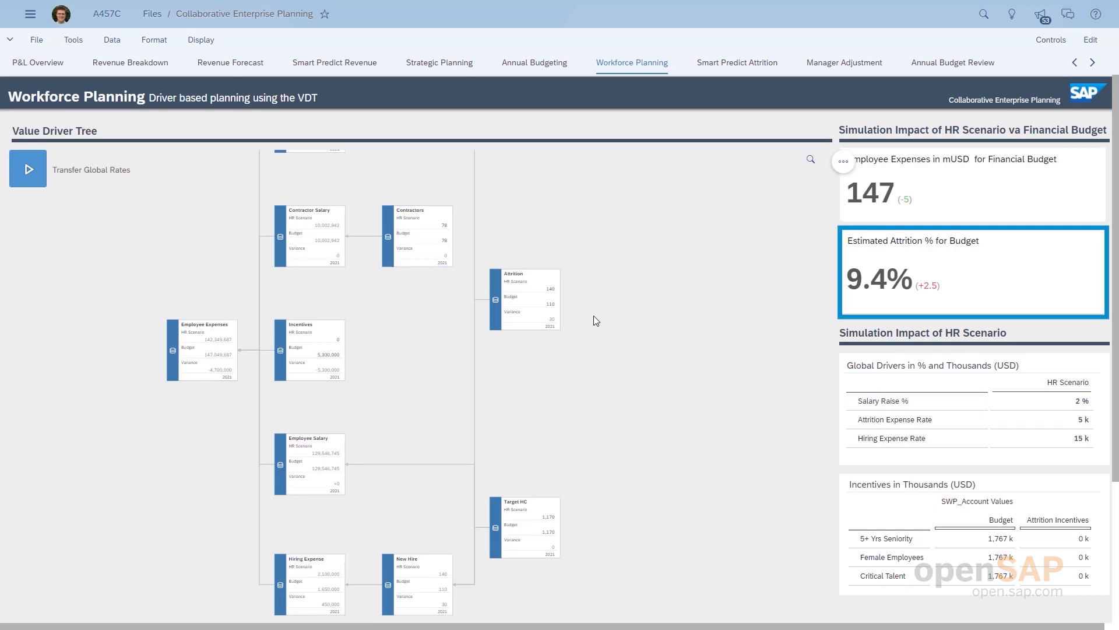
Step: Group the attrition Category Influence chart by Seniority and inspect its bars
scroll(594, 316, "up", 2)
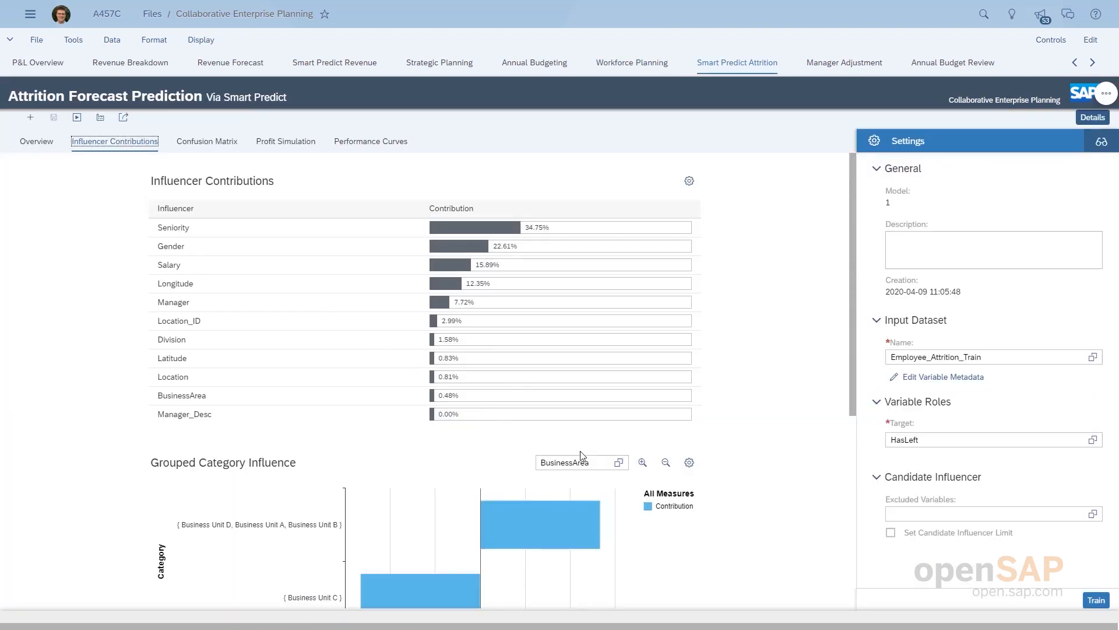
scroll(581, 455, "down", 1)
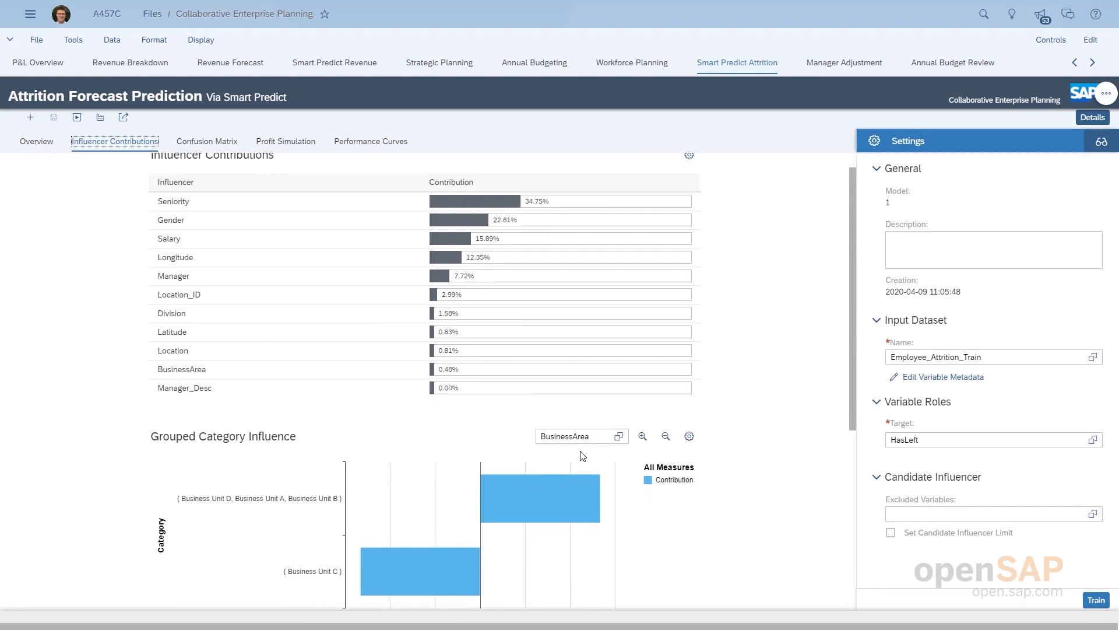
left_click(620, 438)
left_click(597, 403)
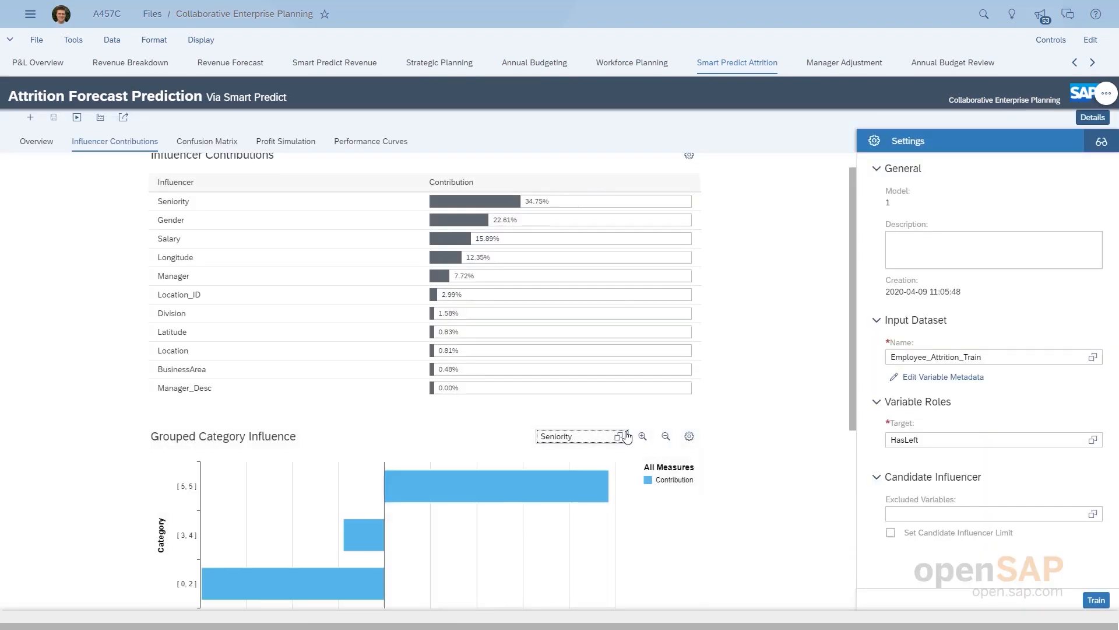
mouse_move(535, 488)
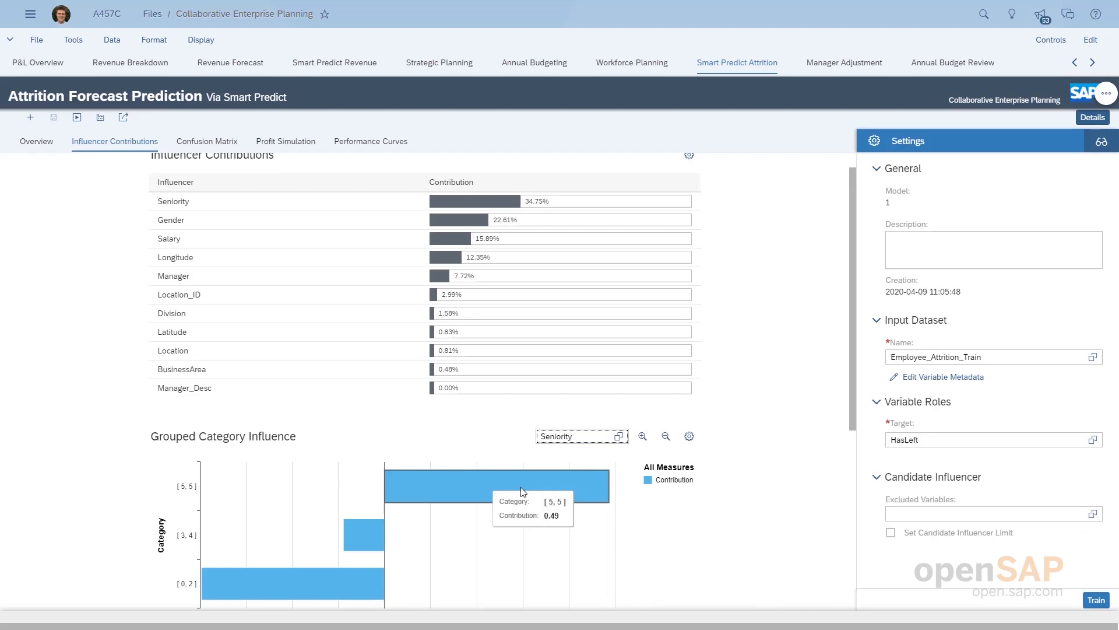
mouse_move(363, 531)
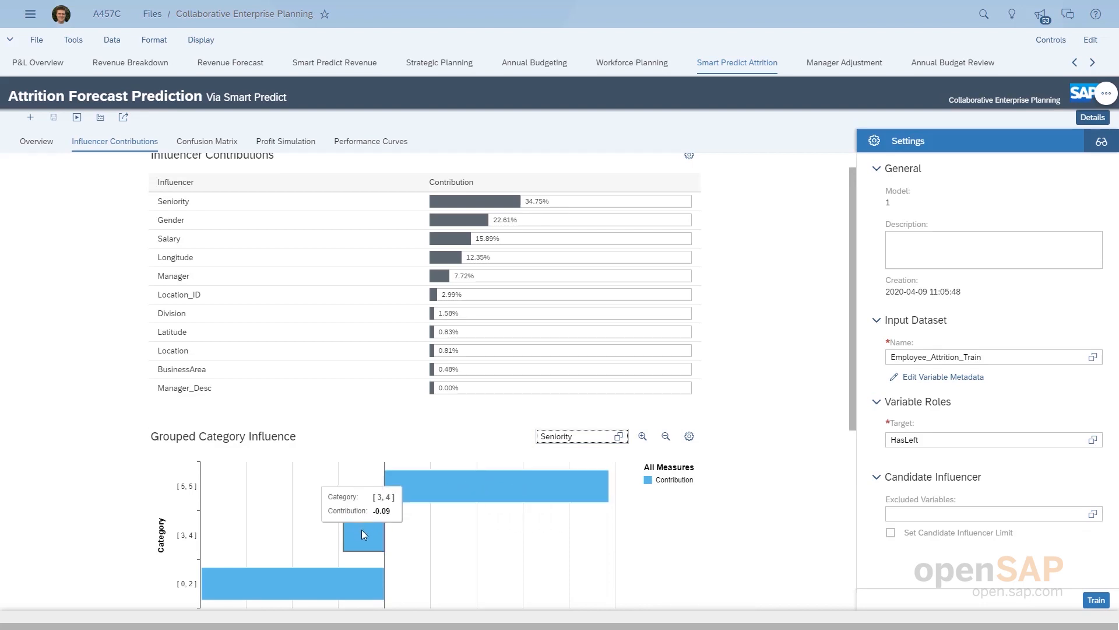
mouse_move(338, 581)
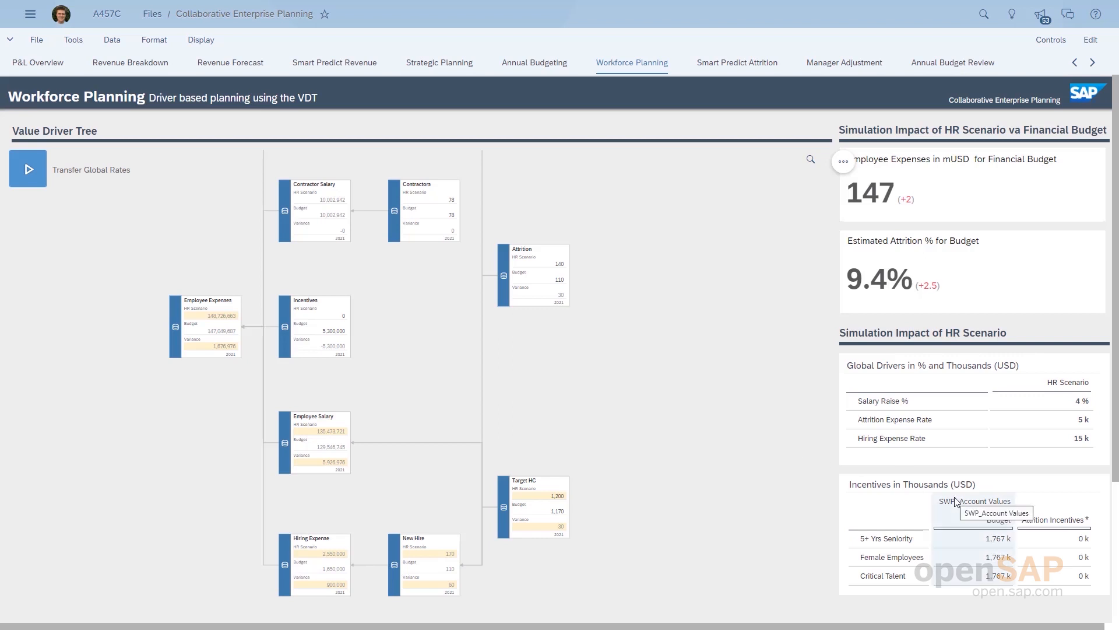
Step: Enter attrition incentives of 2m for 5+ Yrs Seniority, 2m Female Employees, and 1.3m Critical Talent
left_click(1071, 547)
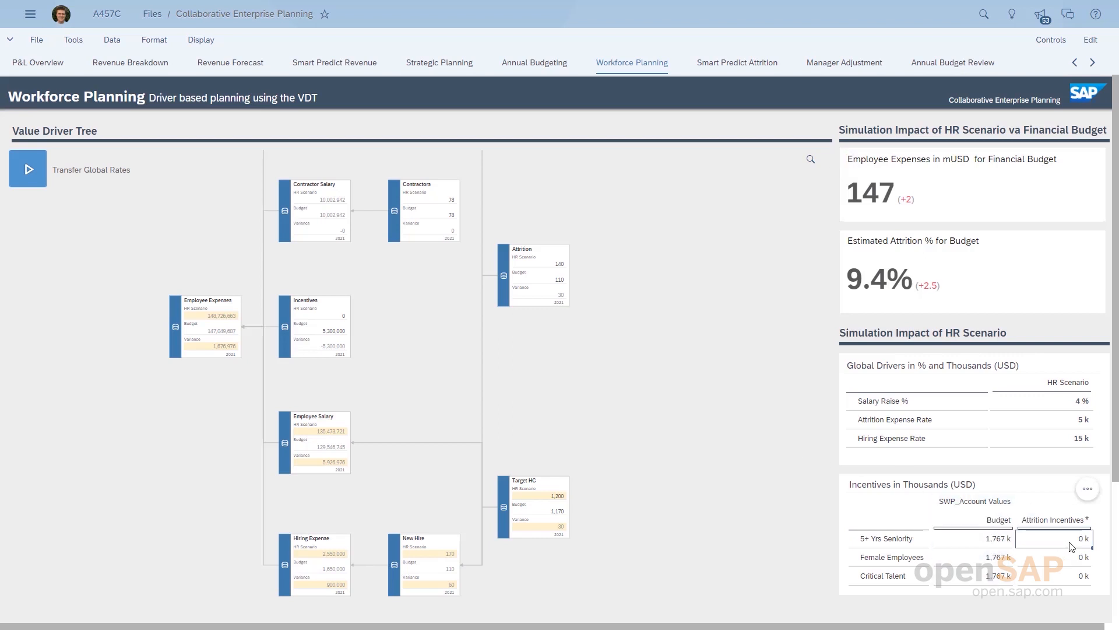
type("2m")
key("Return")
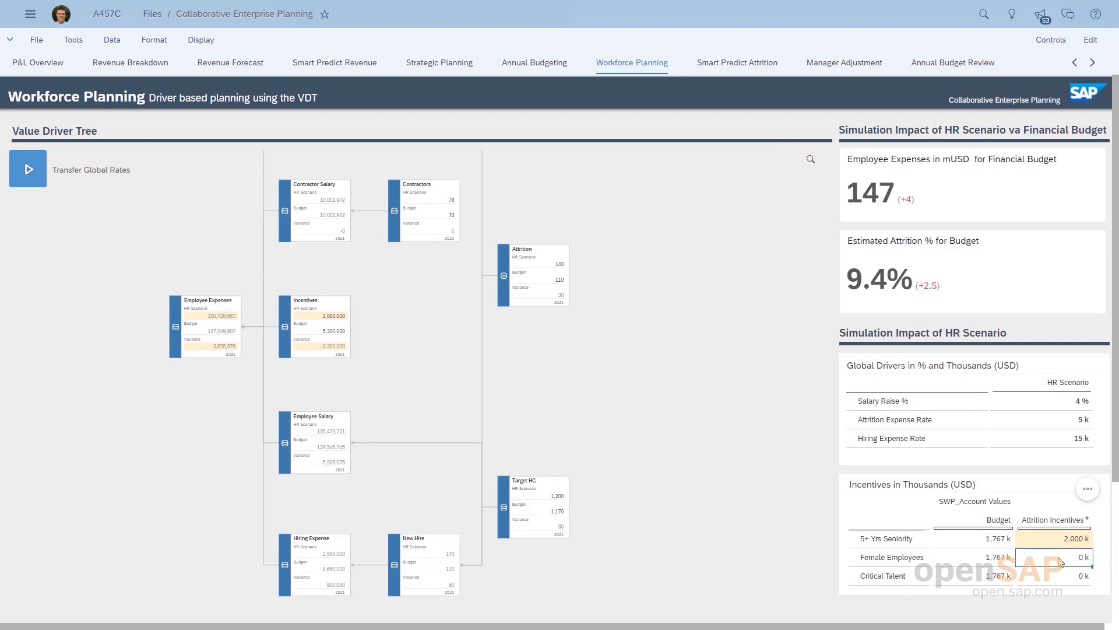
type("2m")
key("Return")
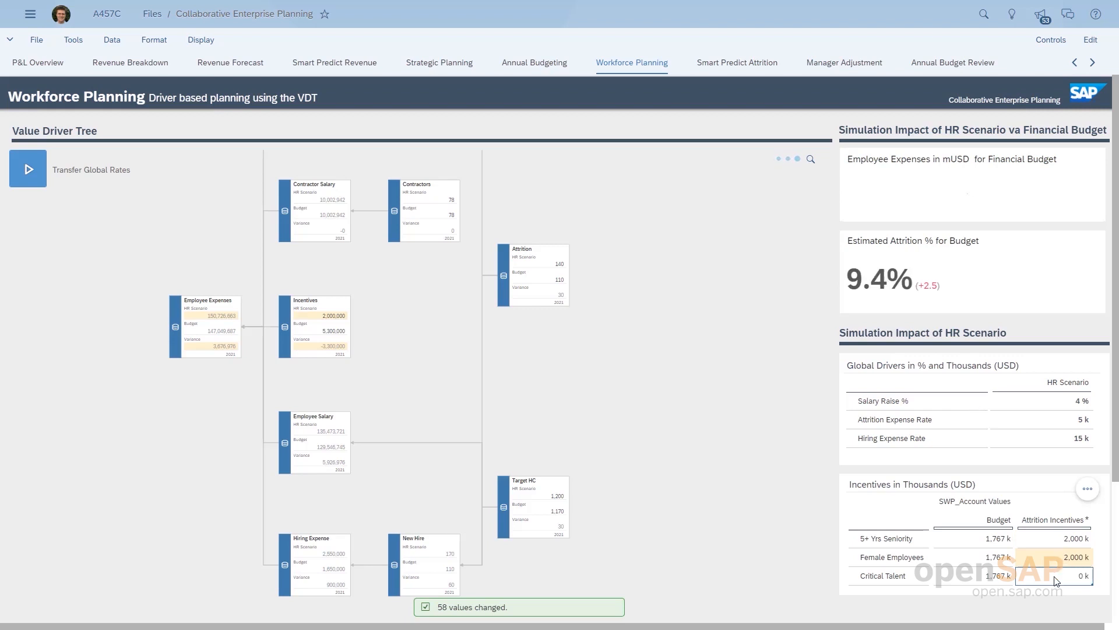
type("1.3m")
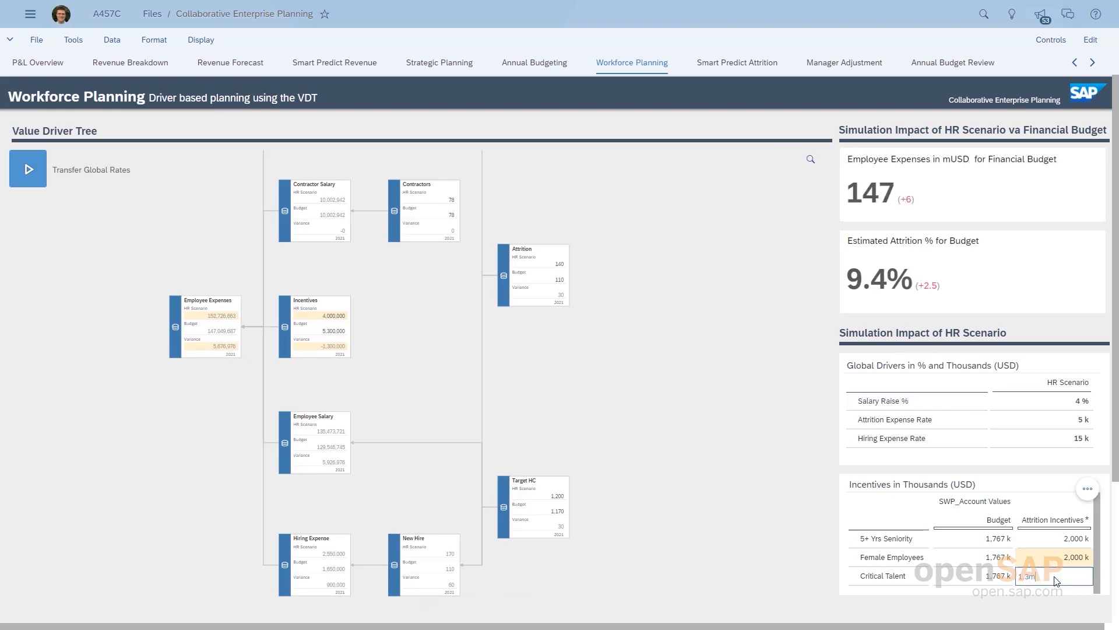
key("Return")
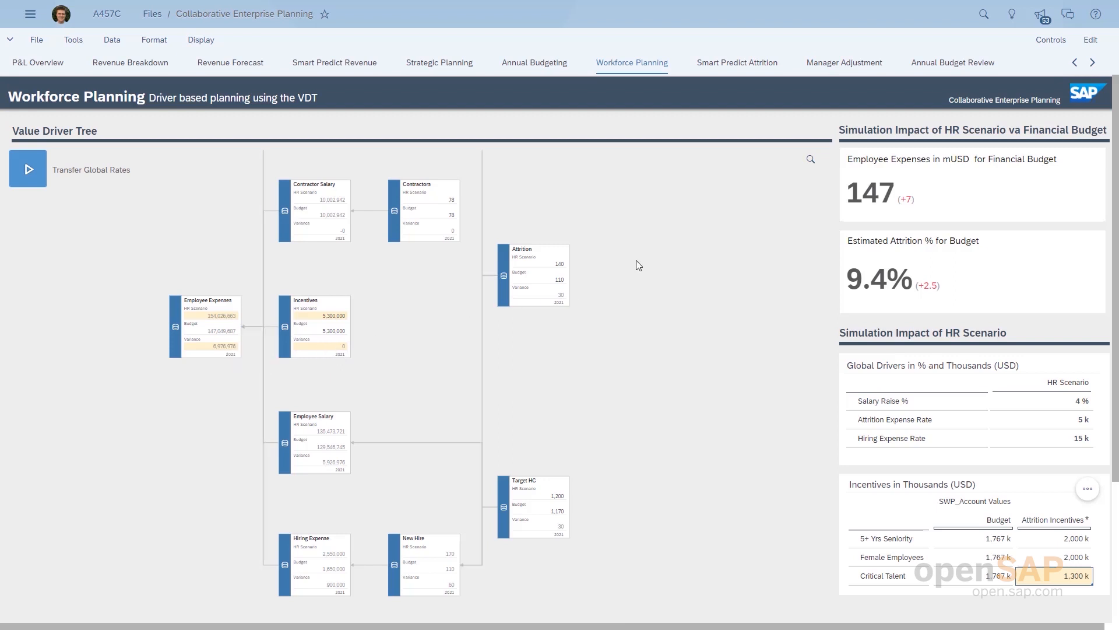
Step: Set the Contractors HR Scenario headcount to 30
left_click_drag(636, 266, 628, 301)
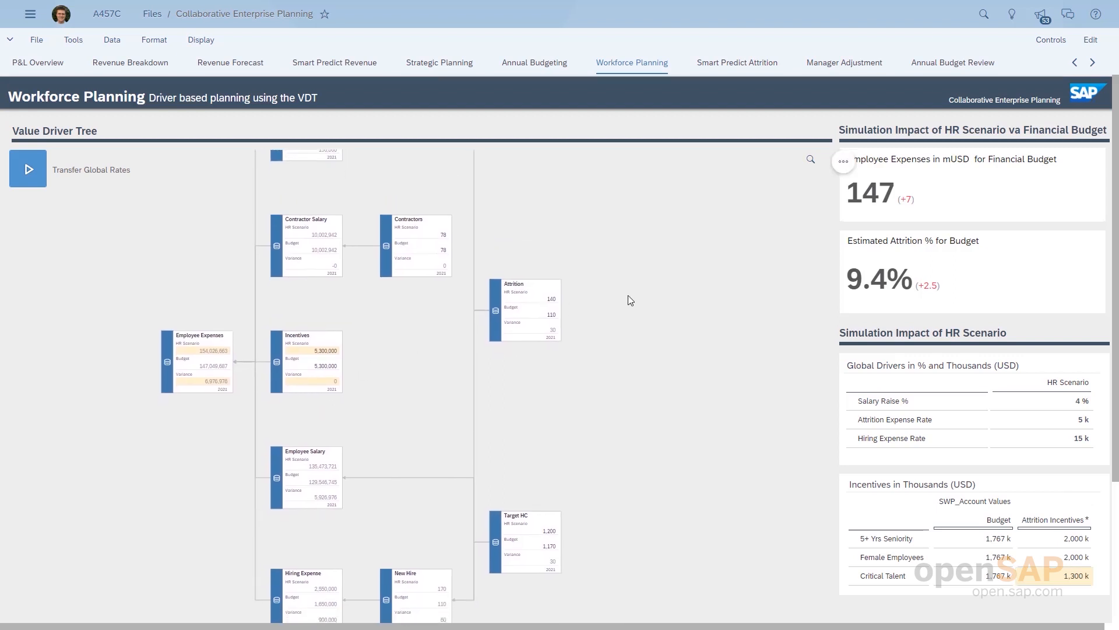
left_click(444, 234)
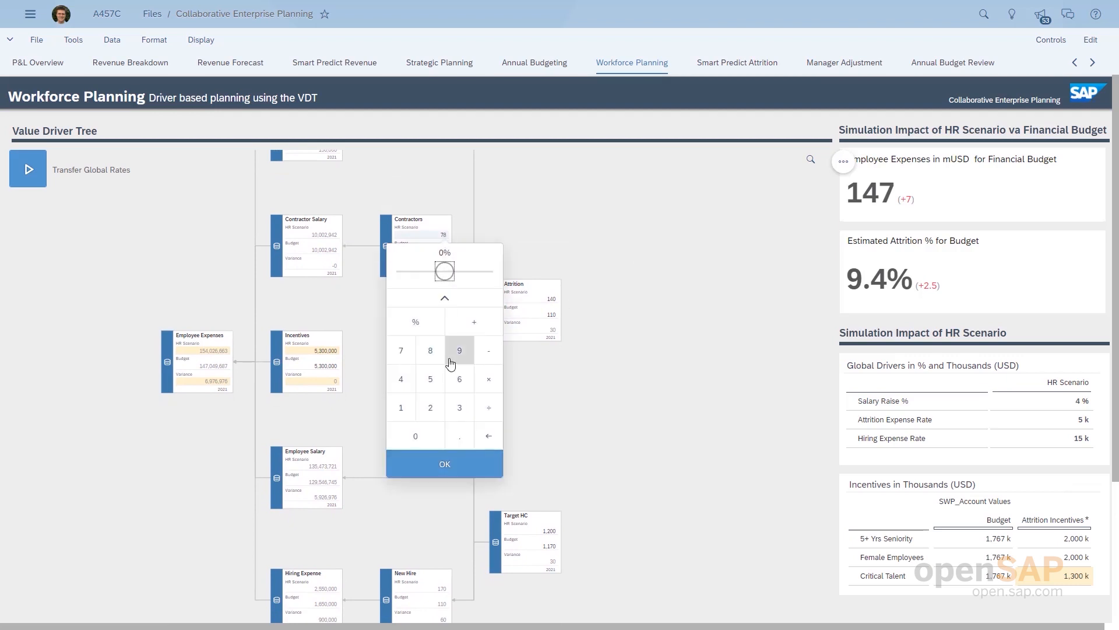
left_click(460, 464)
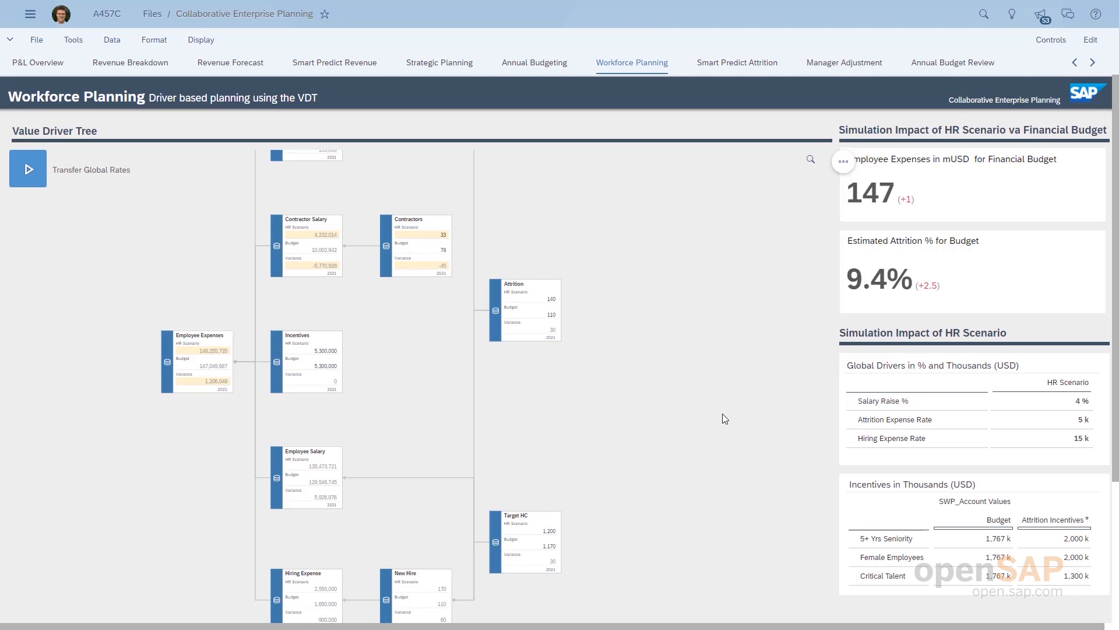
Step: Set Salary Raise % to 3 and transfer global salary rates to employee level
left_click(1077, 401)
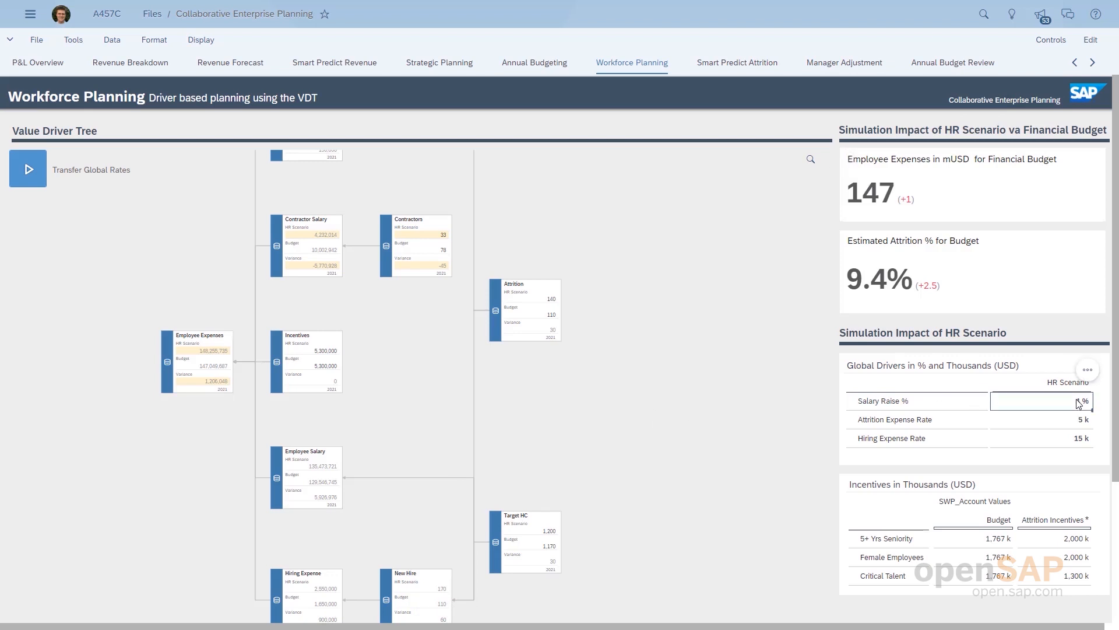
type("3")
key("Return")
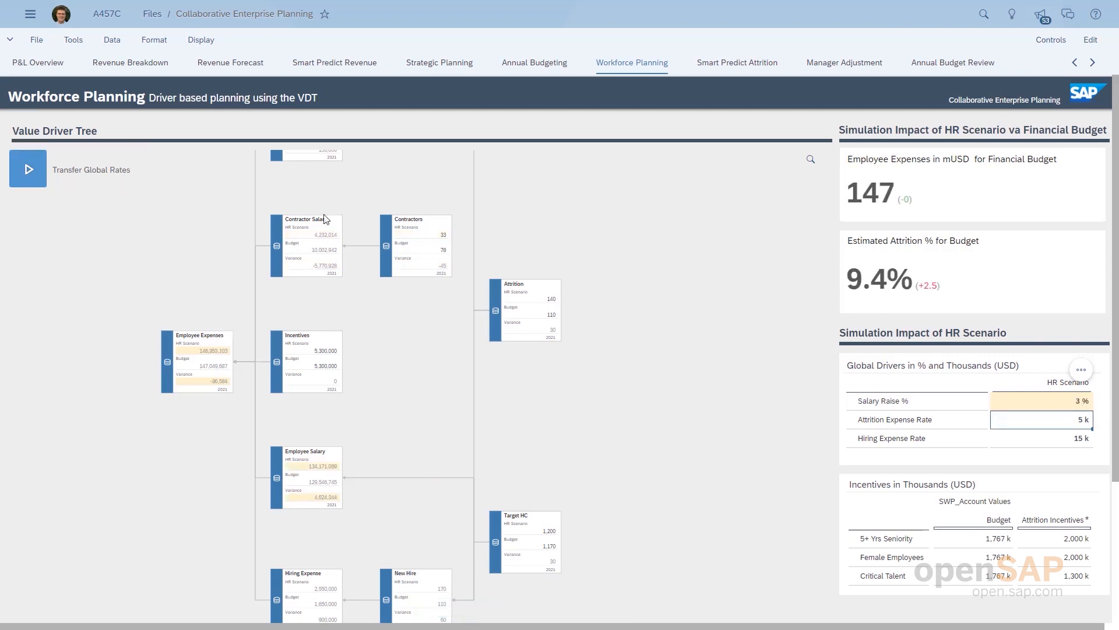
left_click(39, 172)
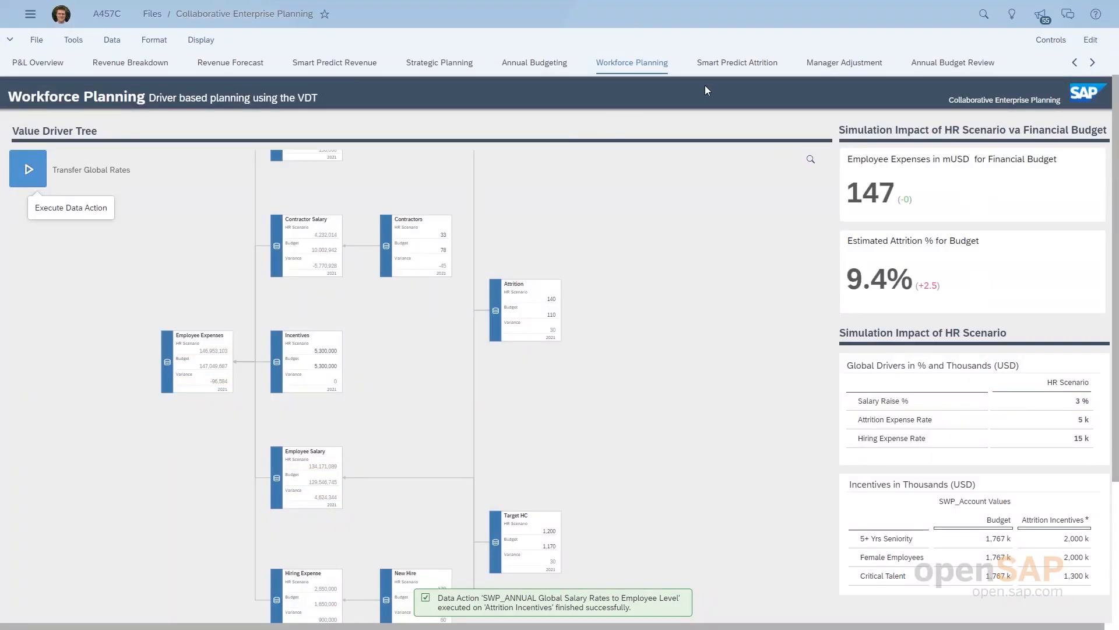
left_click(828, 64)
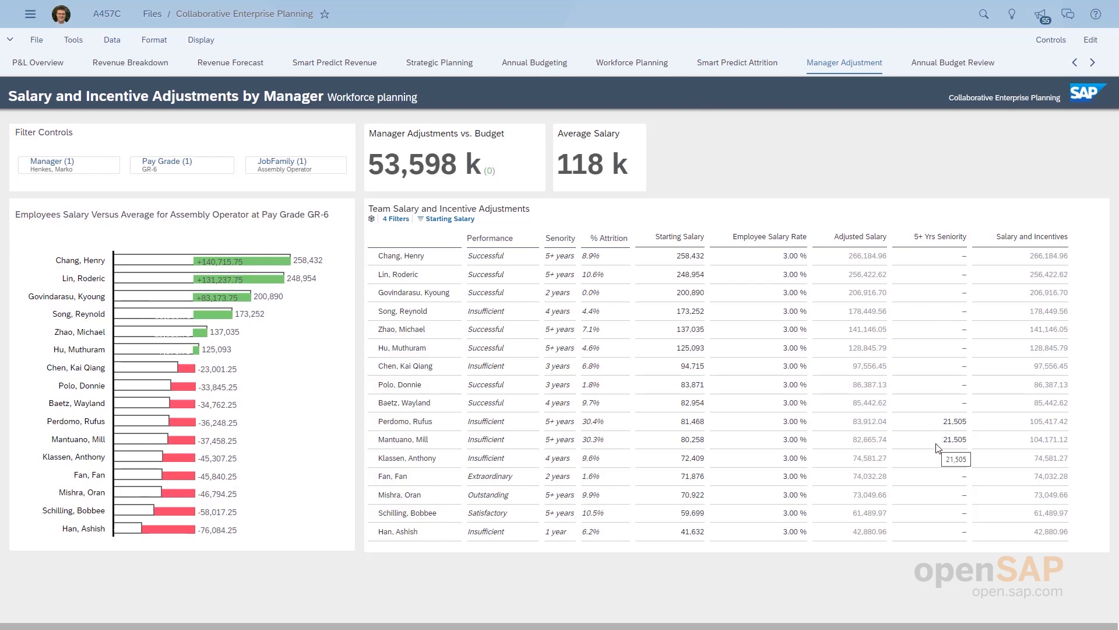
Step: Enter a 10 % salary rate for the Extraordinary performer and 1 % for the 173,252 and 94,715 earners
mouse_move(263, 266)
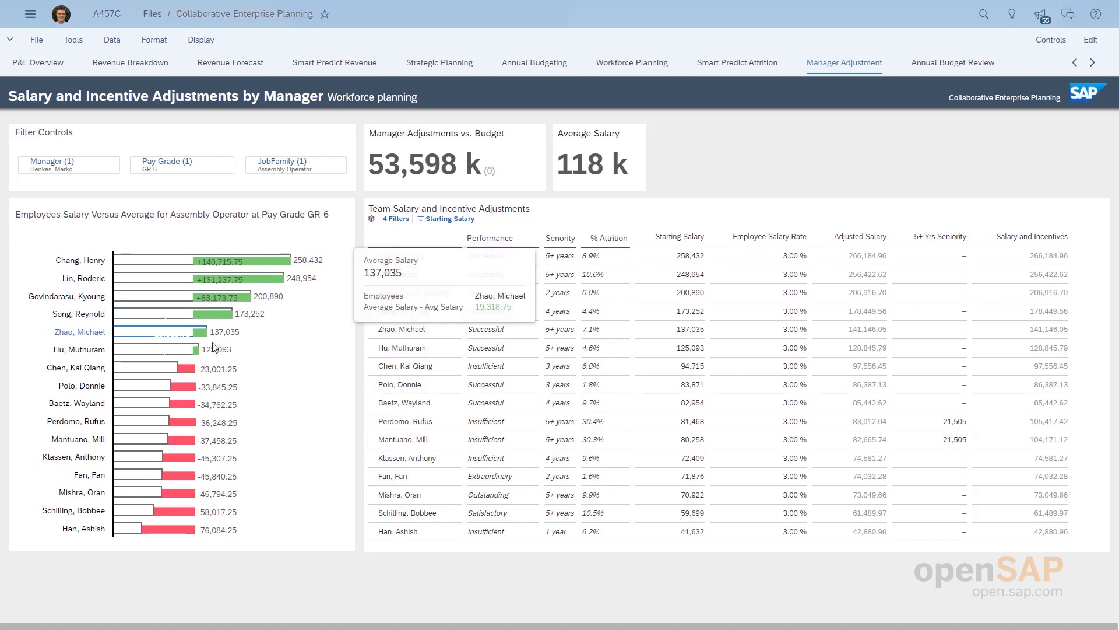
left_click(797, 480)
type("10")
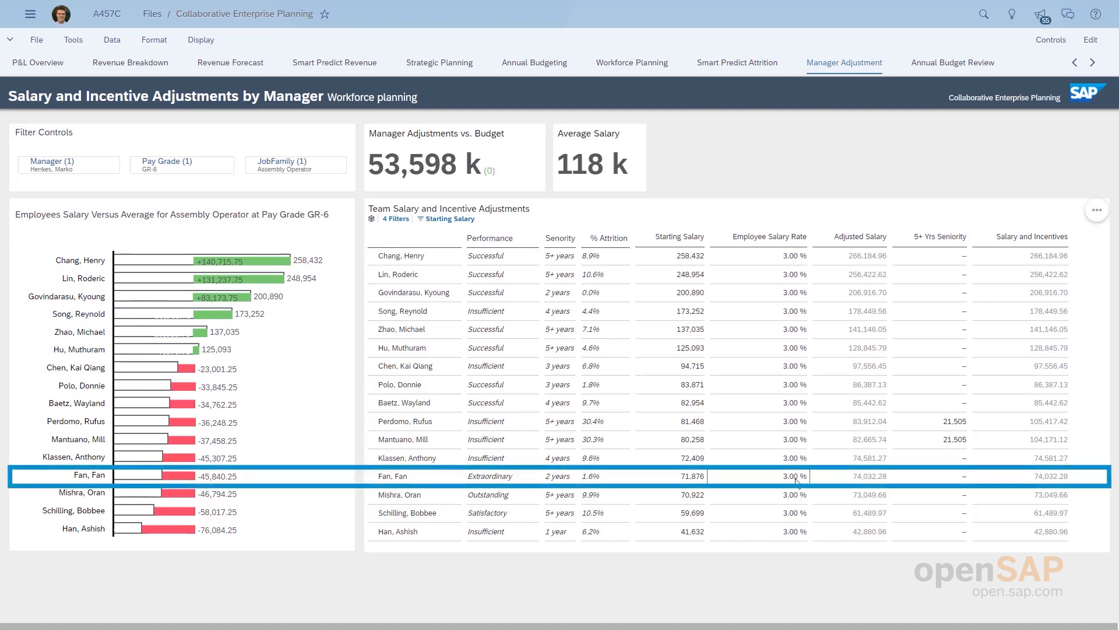
key("Return")
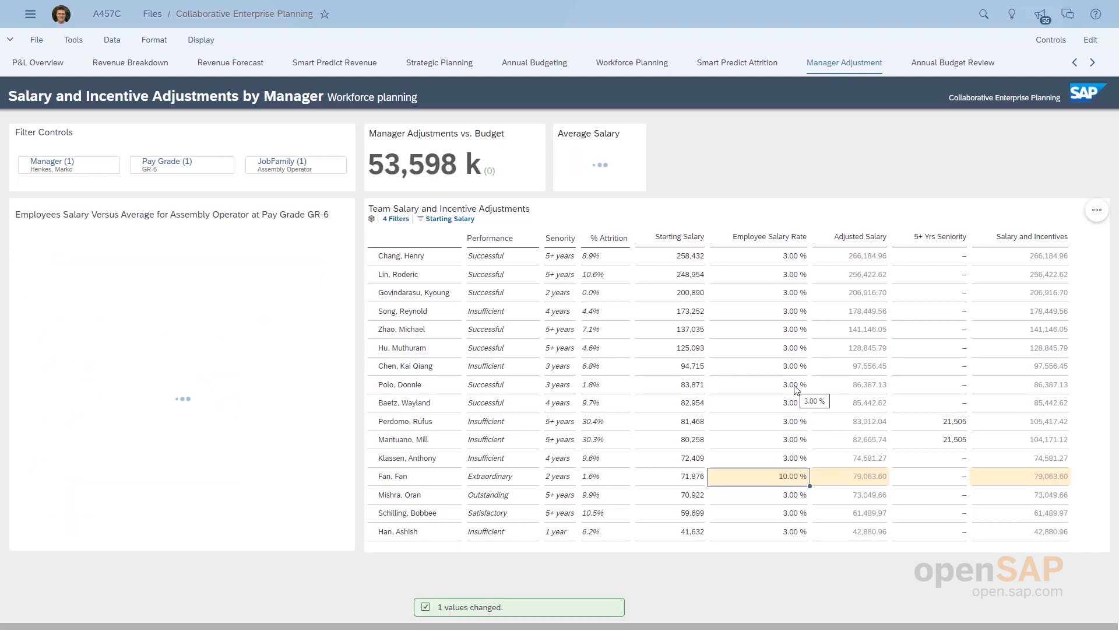
left_click(785, 318)
type("1%")
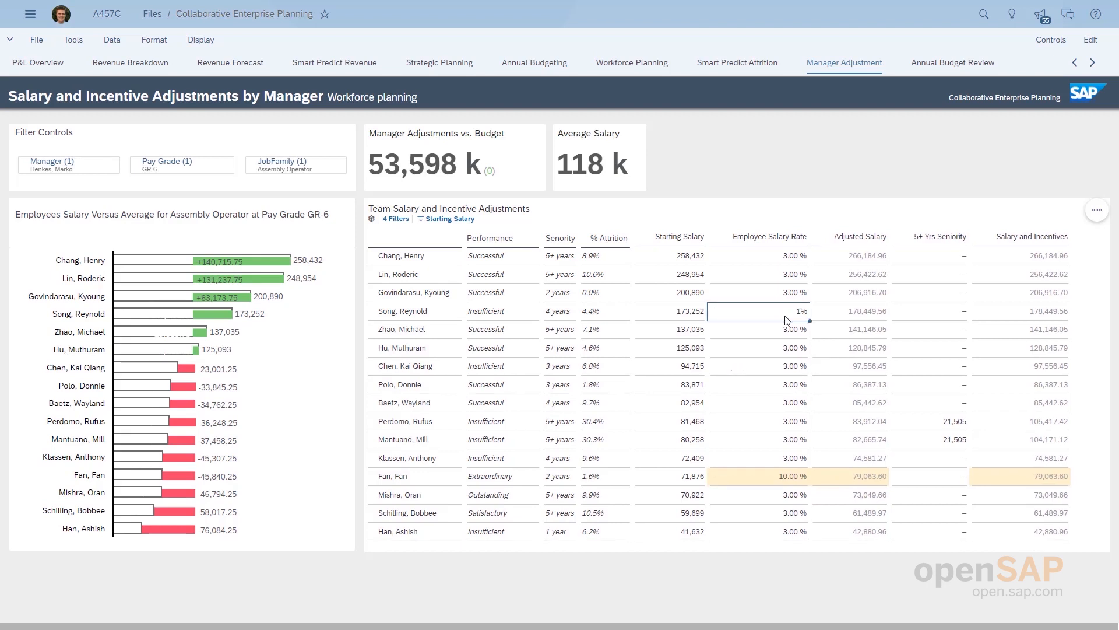
key("Return")
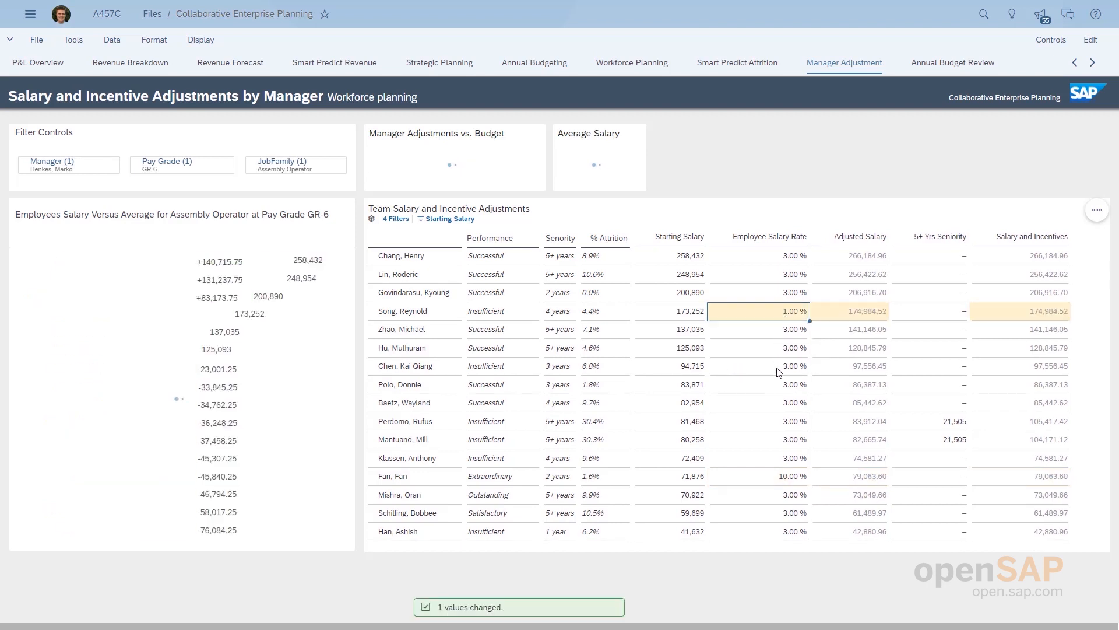
left_click(779, 373)
type("1%")
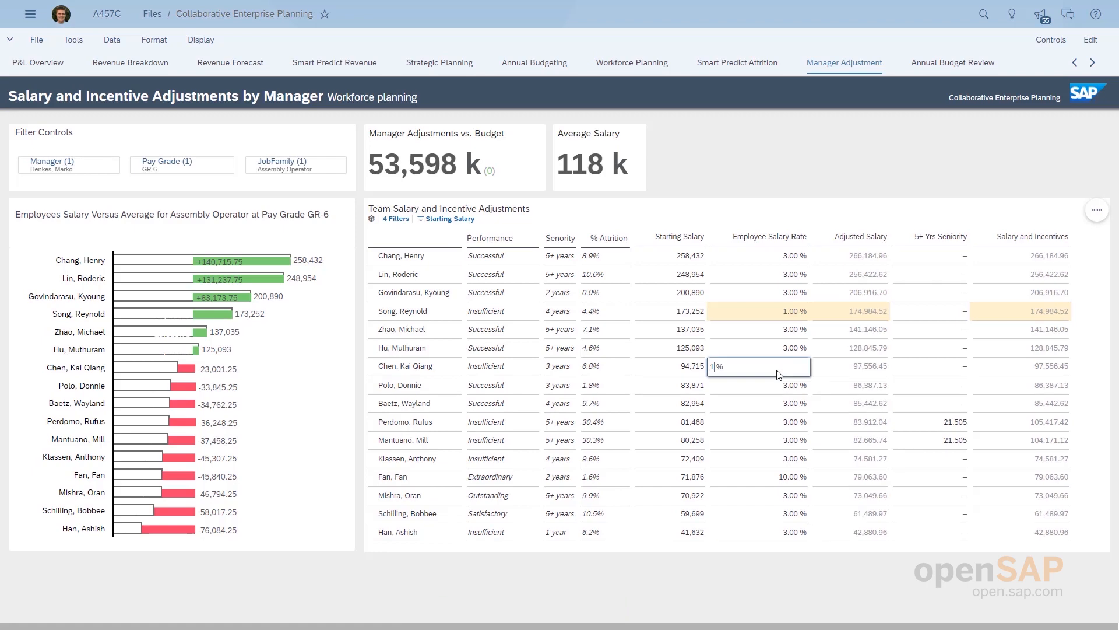
key("Return")
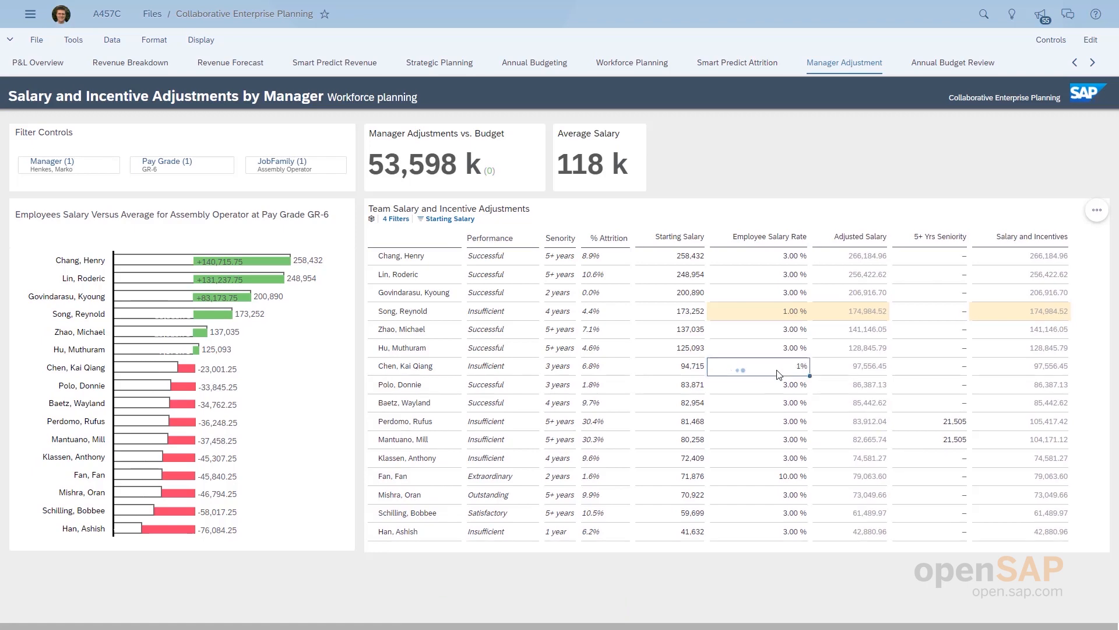